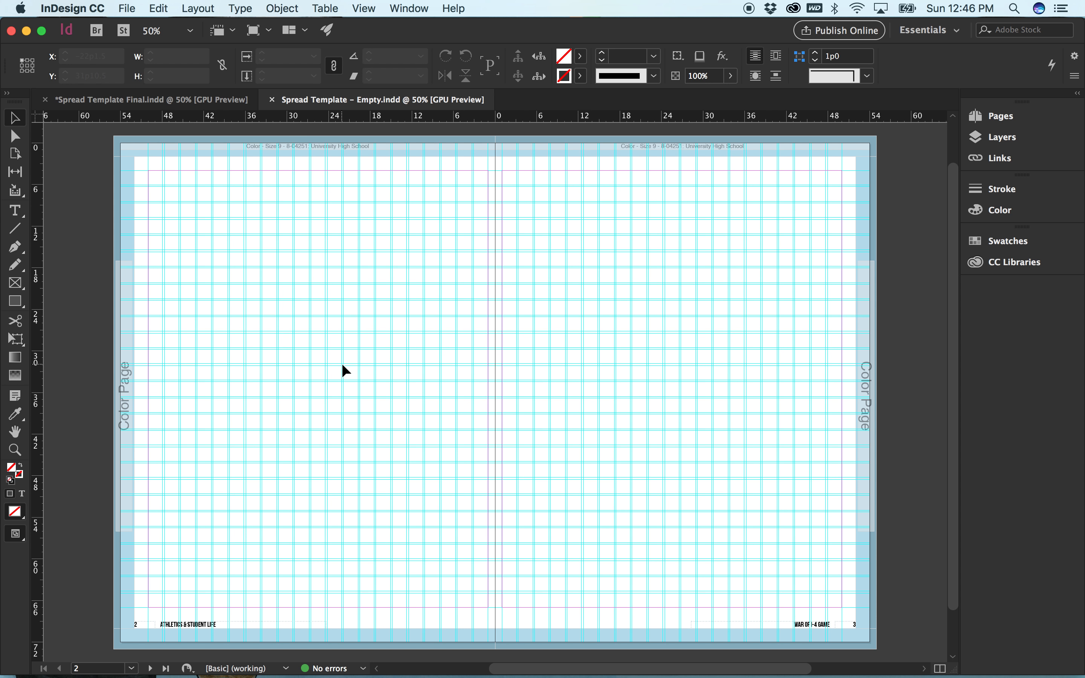
Draw a rectangular picture frame about 55p4 wide and 37p6 high across the gutter, starting from the spread's top bleed edge.
{"action": "scroll", "coordinate": [696, 295], "scroll_direction": "right", "scroll_amount": 2}
{"action": "scroll", "coordinate": [695, 292], "scroll_direction": "down", "scroll_amount": 1}
{"action": "scroll", "coordinate": [695, 293], "scroll_direction": "right", "scroll_amount": 2}
{"action": "scroll", "coordinate": [695, 292], "scroll_direction": "down", "scroll_amount": 1}
{"action": "scroll", "coordinate": [695, 293], "scroll_direction": "right", "scroll_amount": 1}
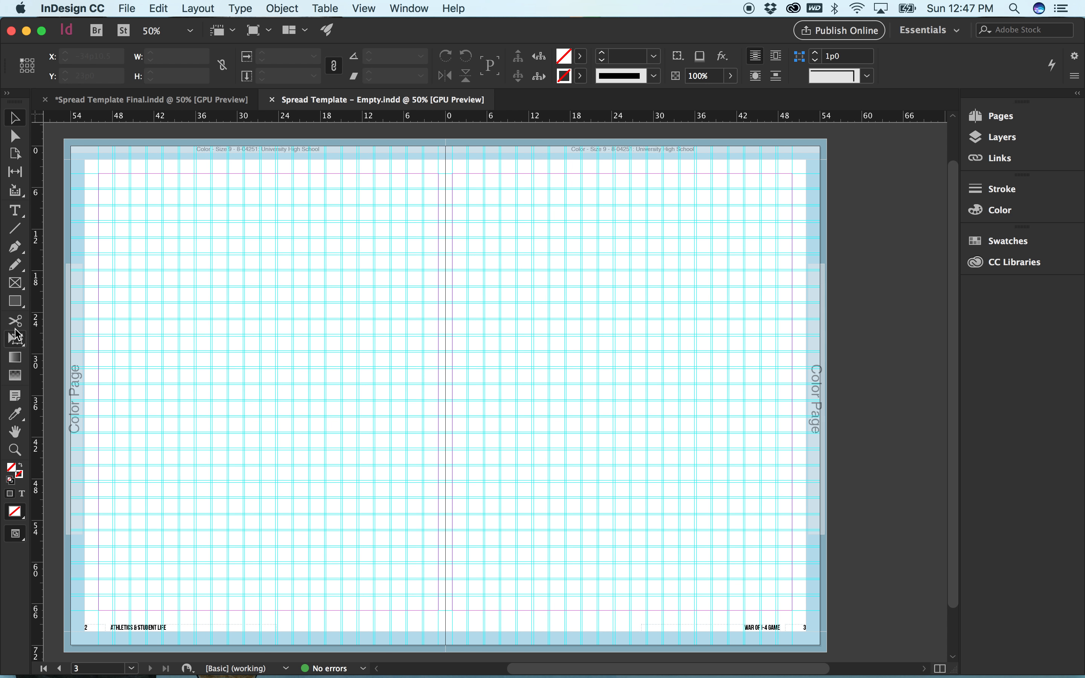
{"action": "left_click", "coordinate": [15, 286]}
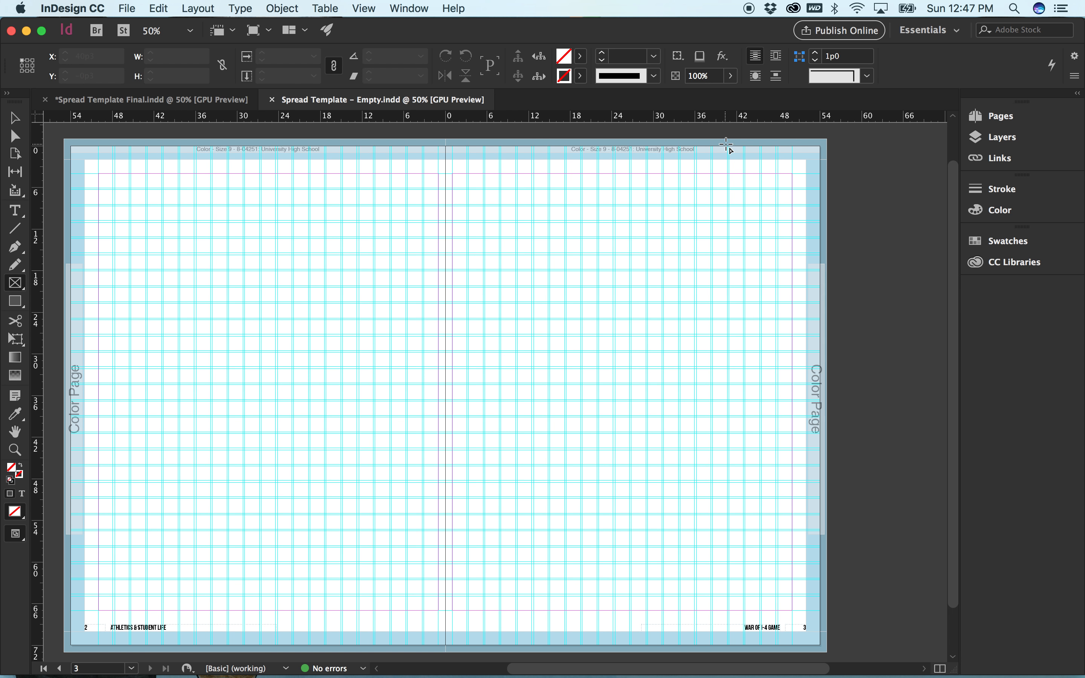
{"action": "left_click_drag", "start_coordinate": [726, 139], "coordinate": [344, 341]}
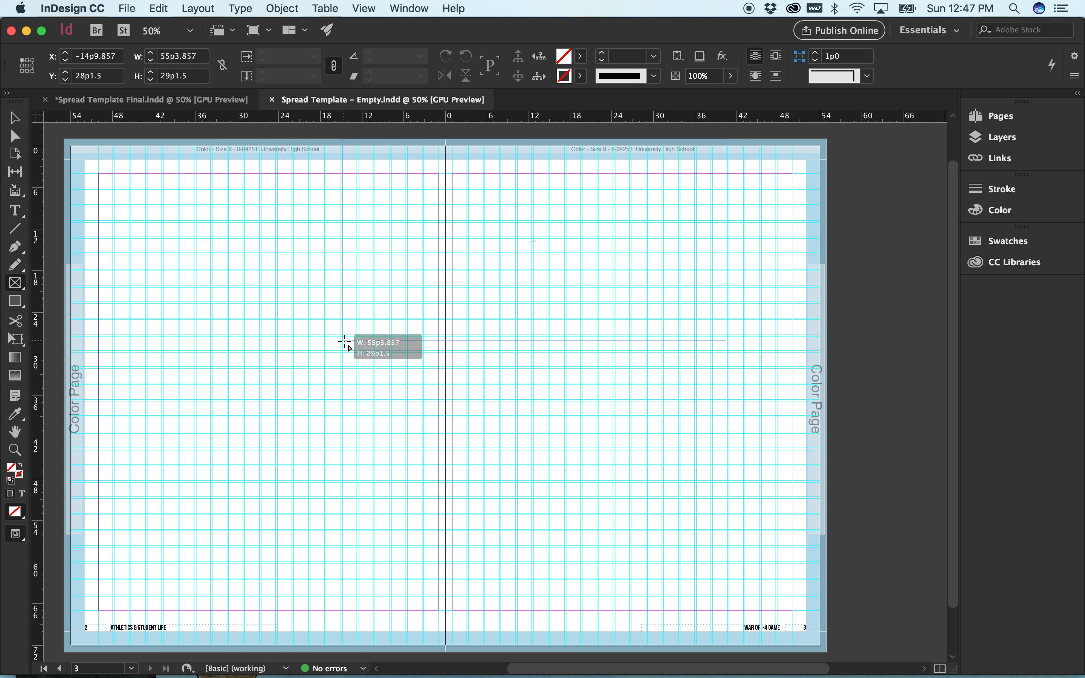
{"action": "left_click_drag", "start_coordinate": [344, 342], "coordinate": [345, 398]}
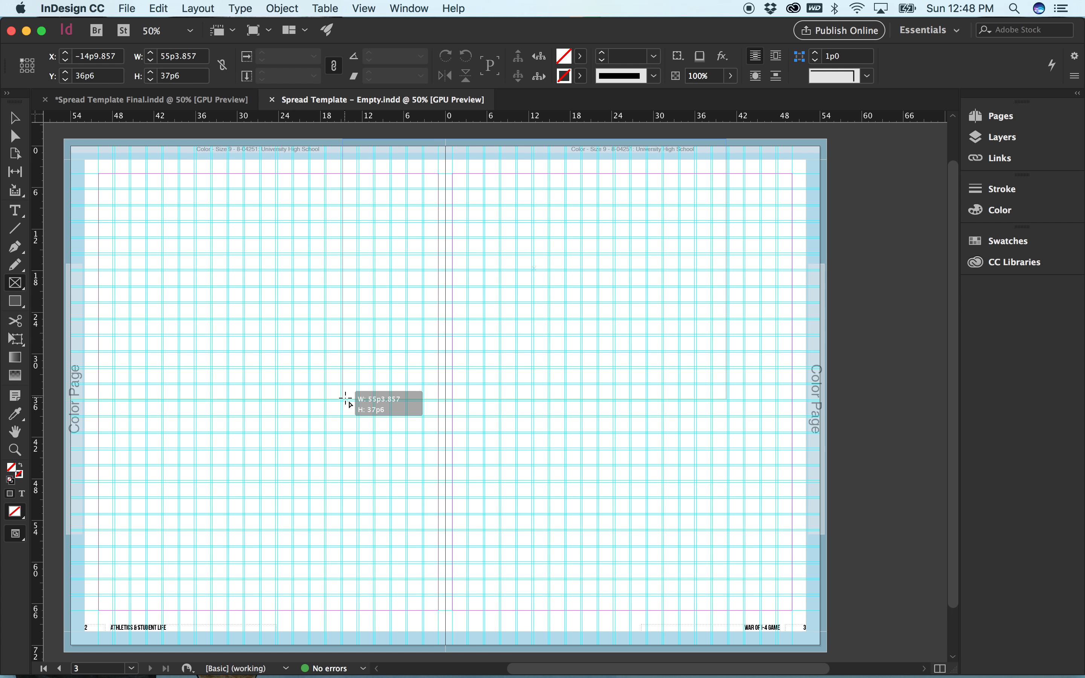
{"action": "left_click_drag", "start_coordinate": [345, 398], "coordinate": [346, 398]}
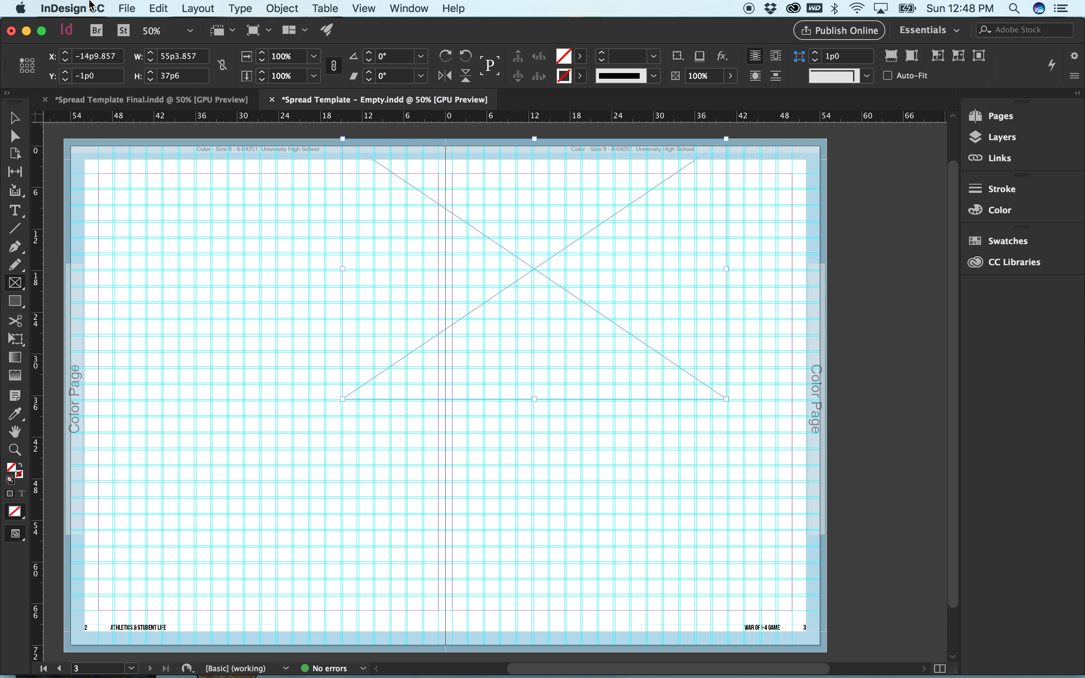
Extend the frame's right edge to the adjacent column guide, making the frame about 55p5 wide.
{"action": "left_click", "coordinate": [15, 117]}
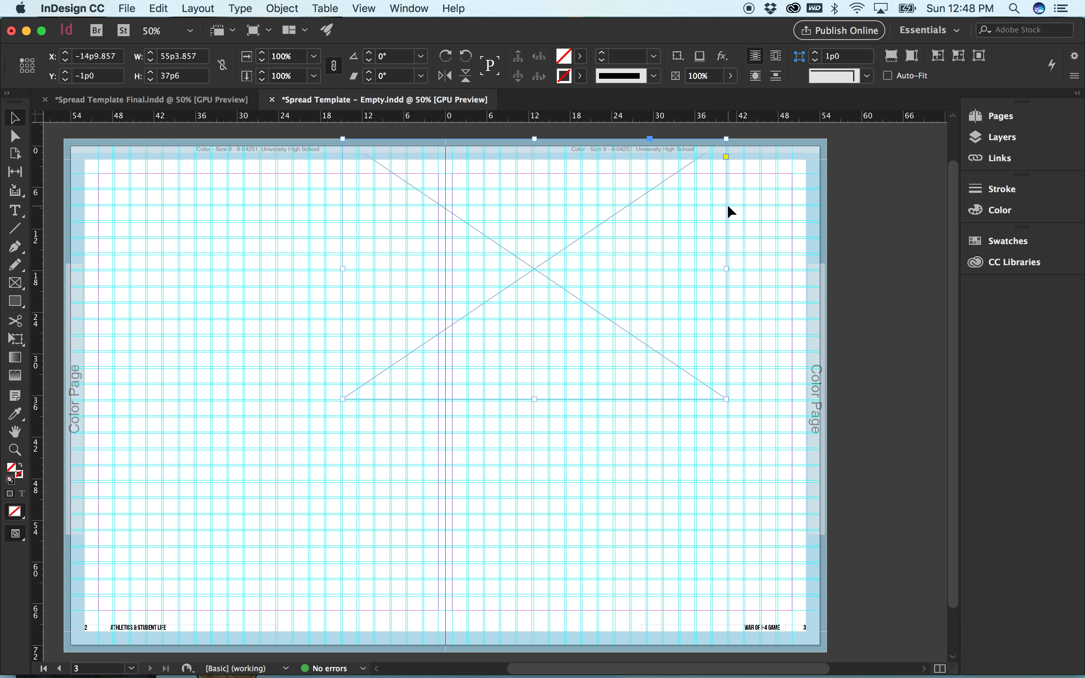
{"action": "key", "text": "super+equal"}
{"action": "scroll", "coordinate": [837, 271], "scroll_direction": "right", "scroll_amount": 3}
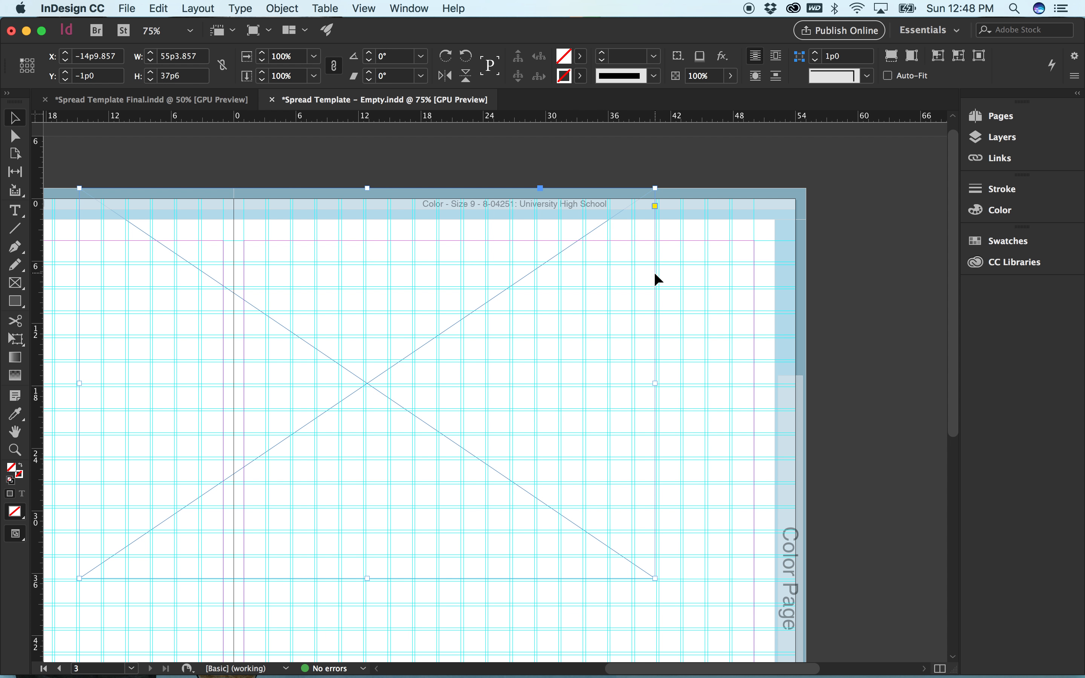
{"action": "key", "text": "super+equal"}
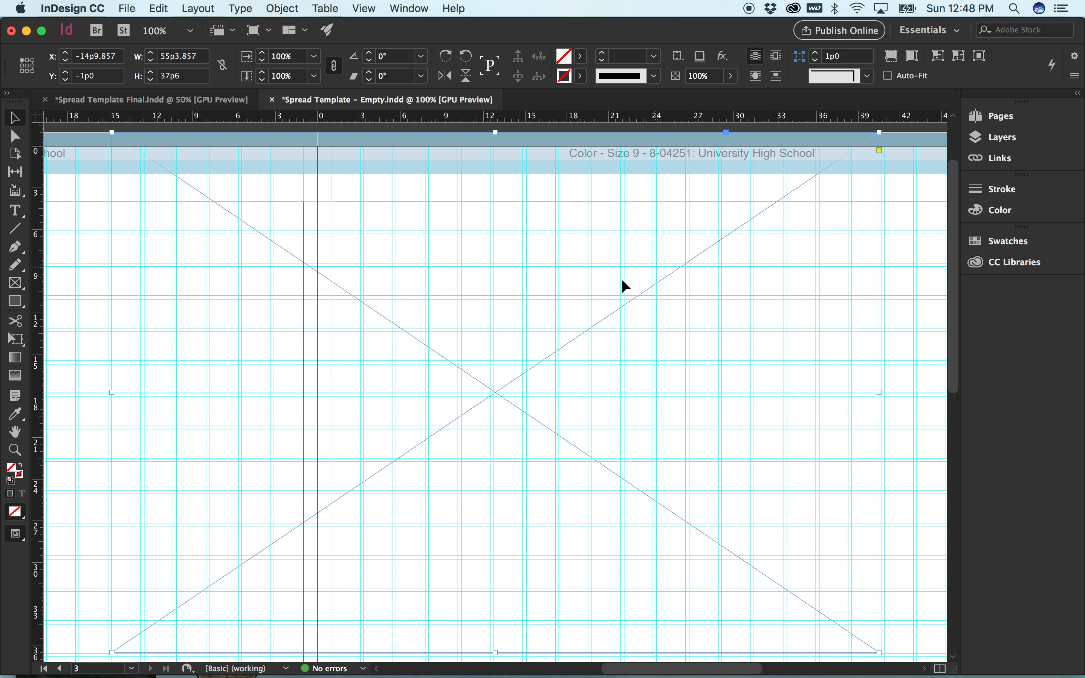
{"action": "left_click_drag", "start_coordinate": [723, 390], "coordinate": [724, 391]}
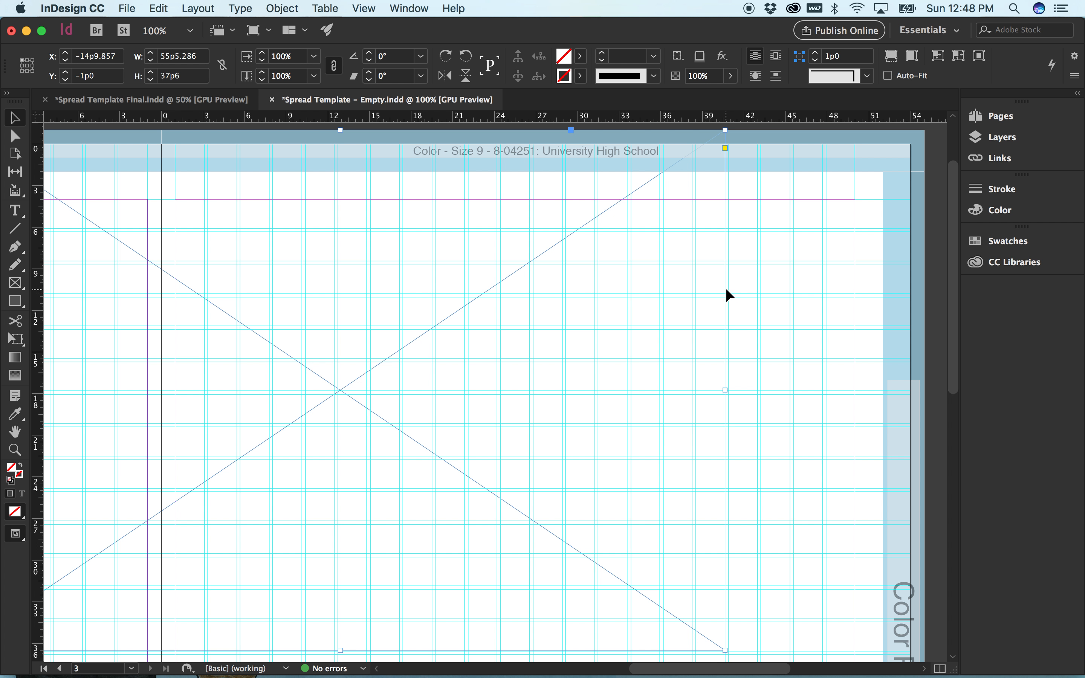
Fine-tune the frame's bottom edge to the row guide, making the frame about 37p6.6 high, and deselect it.
{"action": "scroll", "coordinate": [727, 359], "scroll_direction": "down", "scroll_amount": 5}
{"action": "scroll", "coordinate": [726, 359], "scroll_direction": "left", "scroll_amount": 5}
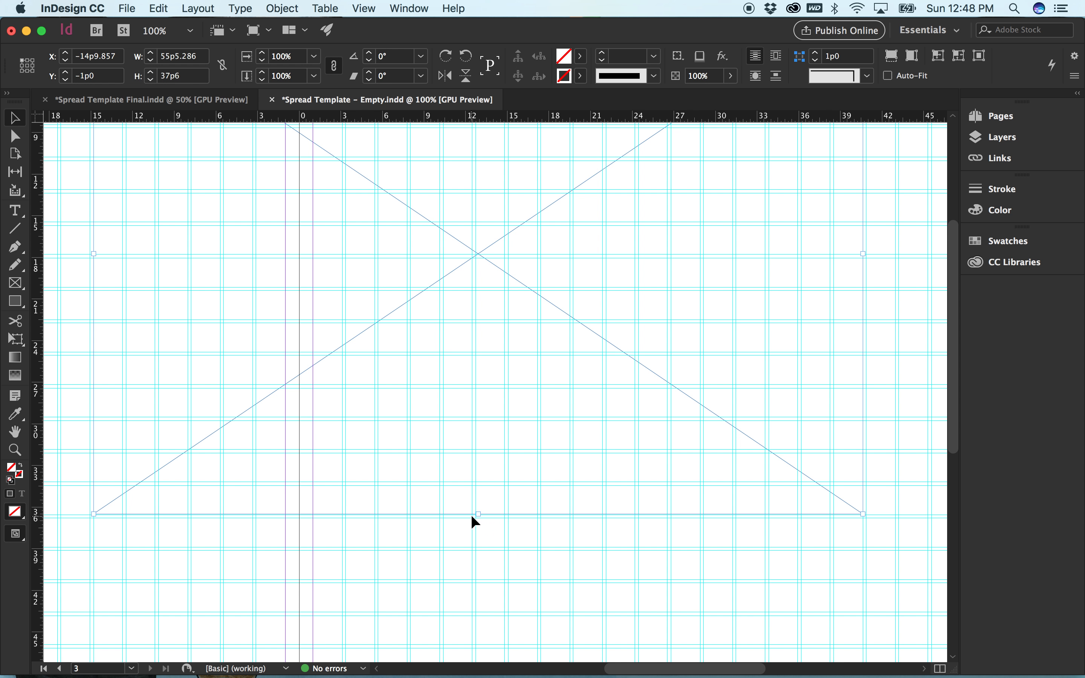
{"action": "key", "text": "super+equal"}
{"action": "scroll", "coordinate": [473, 520], "scroll_direction": "down", "scroll_amount": 15}
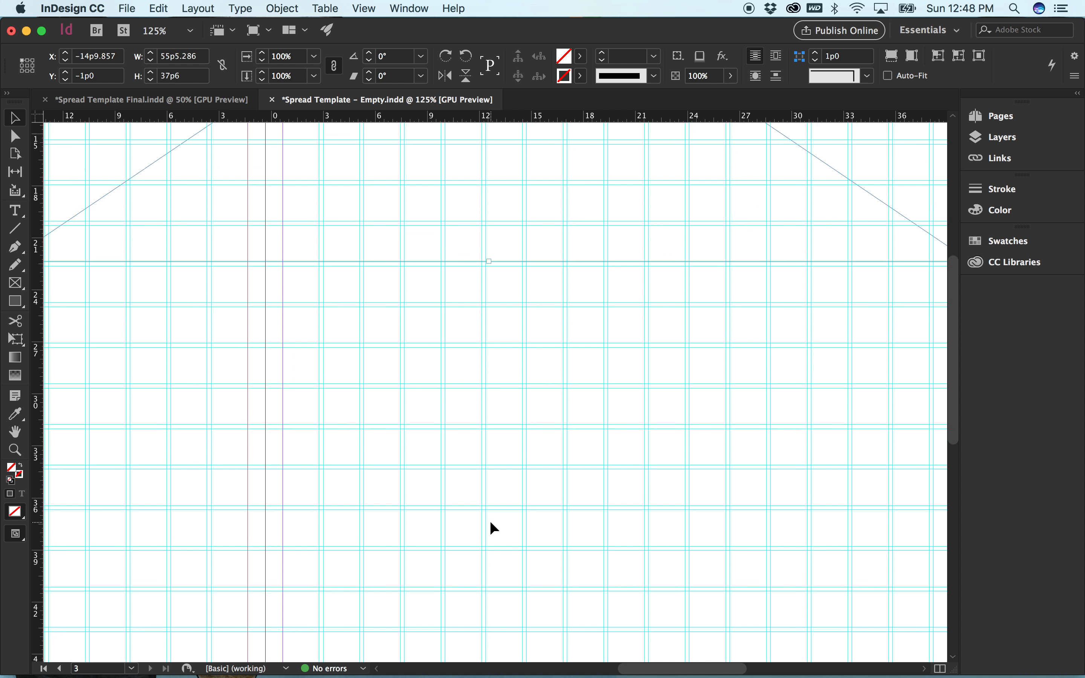
{"action": "scroll", "coordinate": [492, 527], "scroll_direction": "up", "scroll_amount": 6}
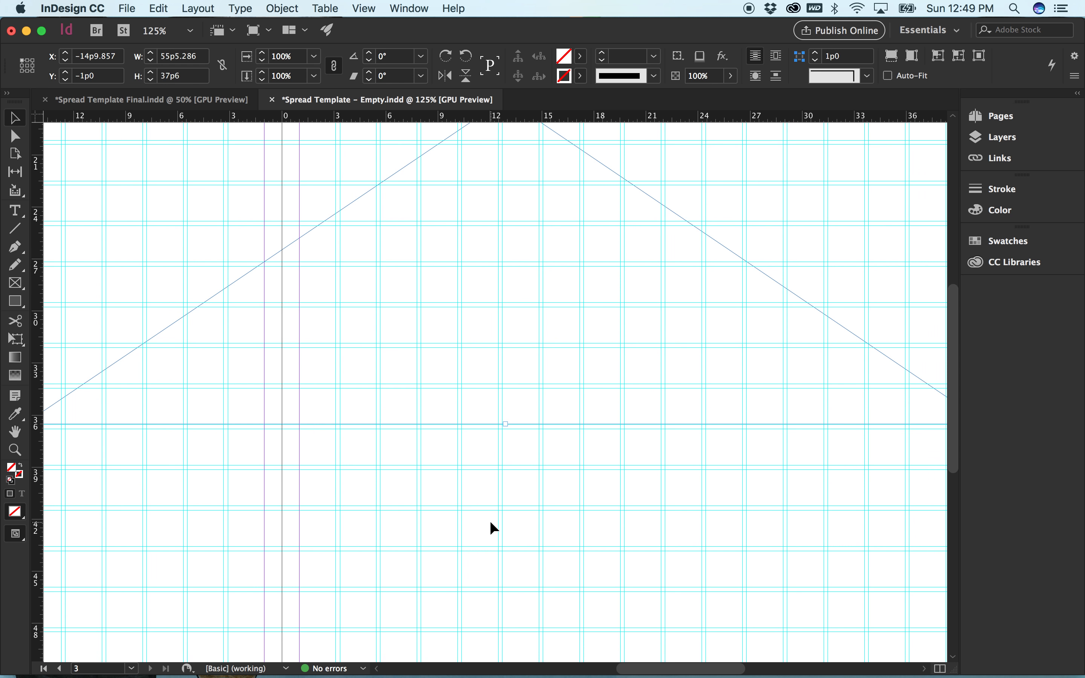
{"action": "left_click_drag", "start_coordinate": [508, 424], "coordinate": [508, 416]}
{"action": "left_click", "coordinate": [508, 444]}
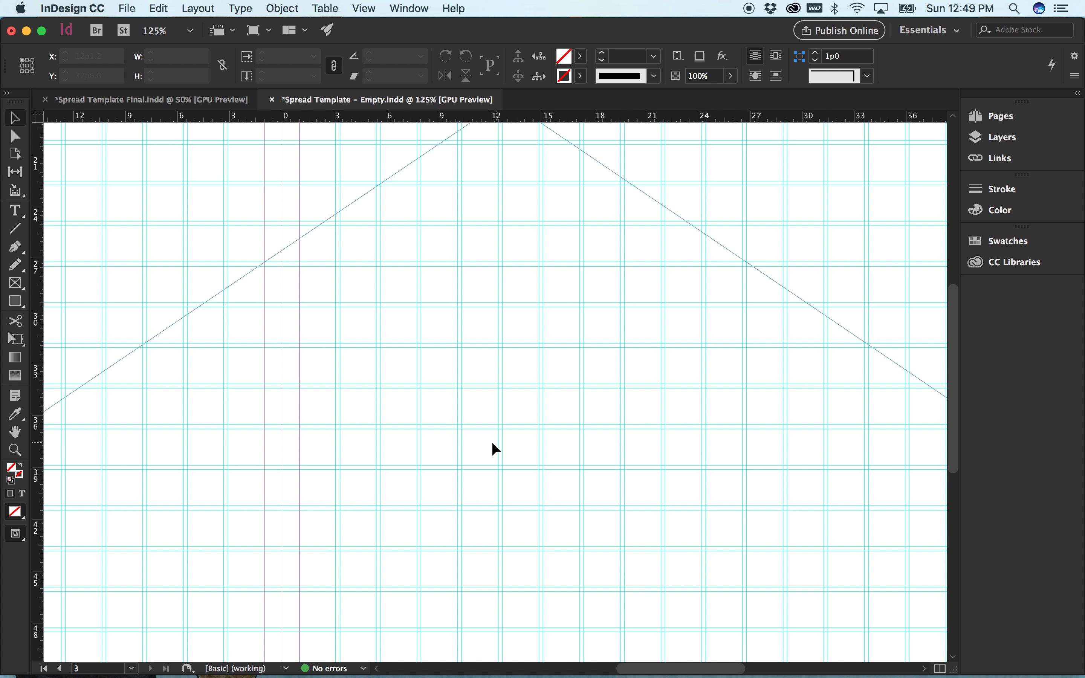
Check the frame's lower corner and remaining area against the layout grid.
{"action": "scroll", "coordinate": [477, 489], "scroll_direction": "up", "scroll_amount": 3}
{"action": "scroll", "coordinate": [477, 488], "scroll_direction": "left", "scroll_amount": 6}
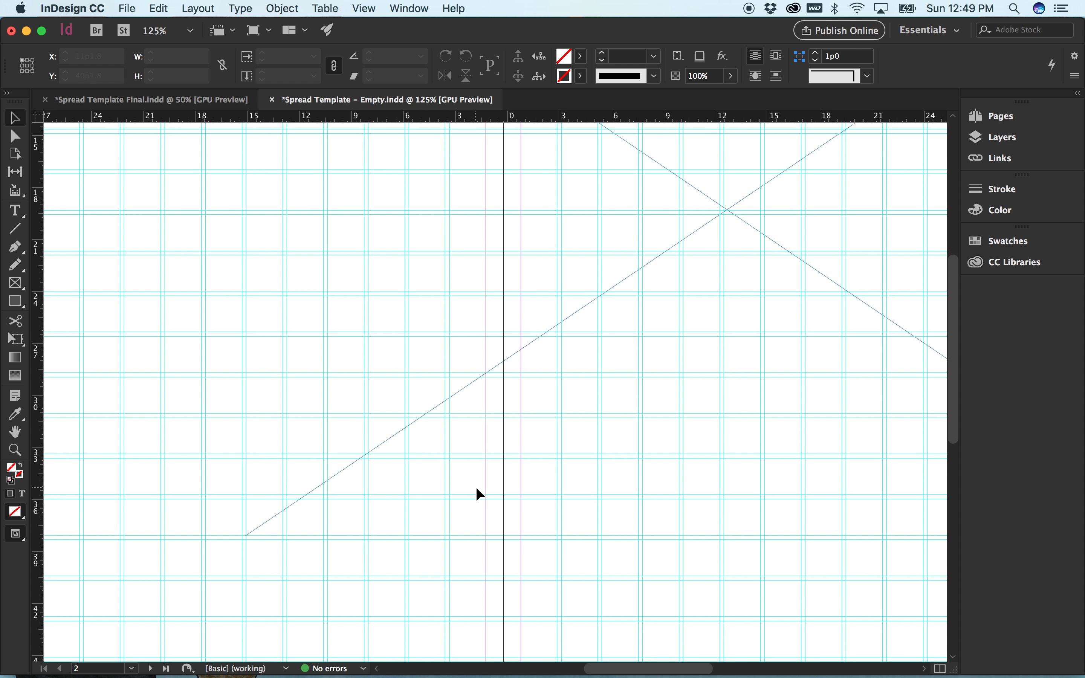
{"action": "scroll", "coordinate": [475, 487], "scroll_direction": "right", "scroll_amount": 10}
{"action": "scroll", "coordinate": [476, 487], "scroll_direction": "up", "scroll_amount": 3}
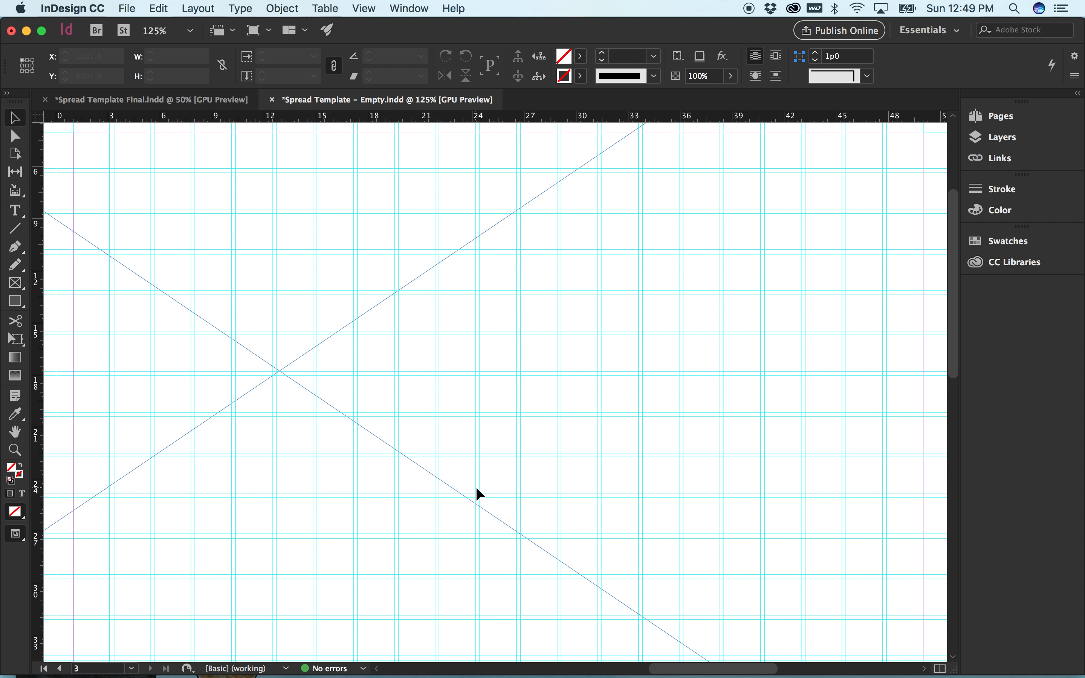
{"action": "key", "text": "super+minus"}
{"action": "key", "text": "super+minus"}
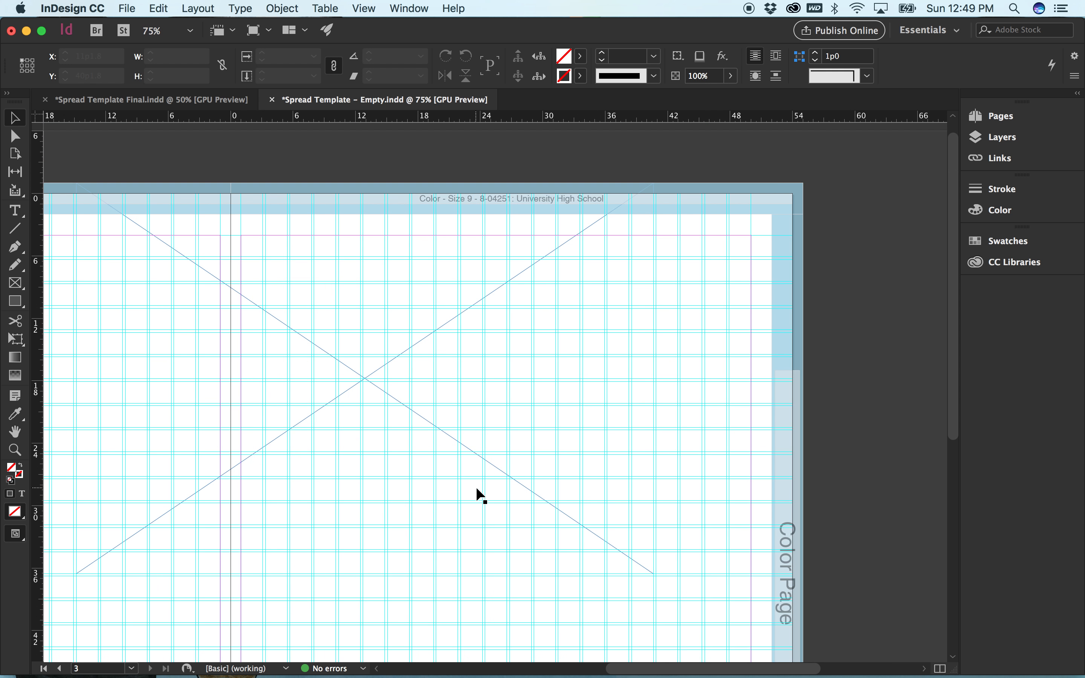
{"action": "key", "text": "super+minus"}
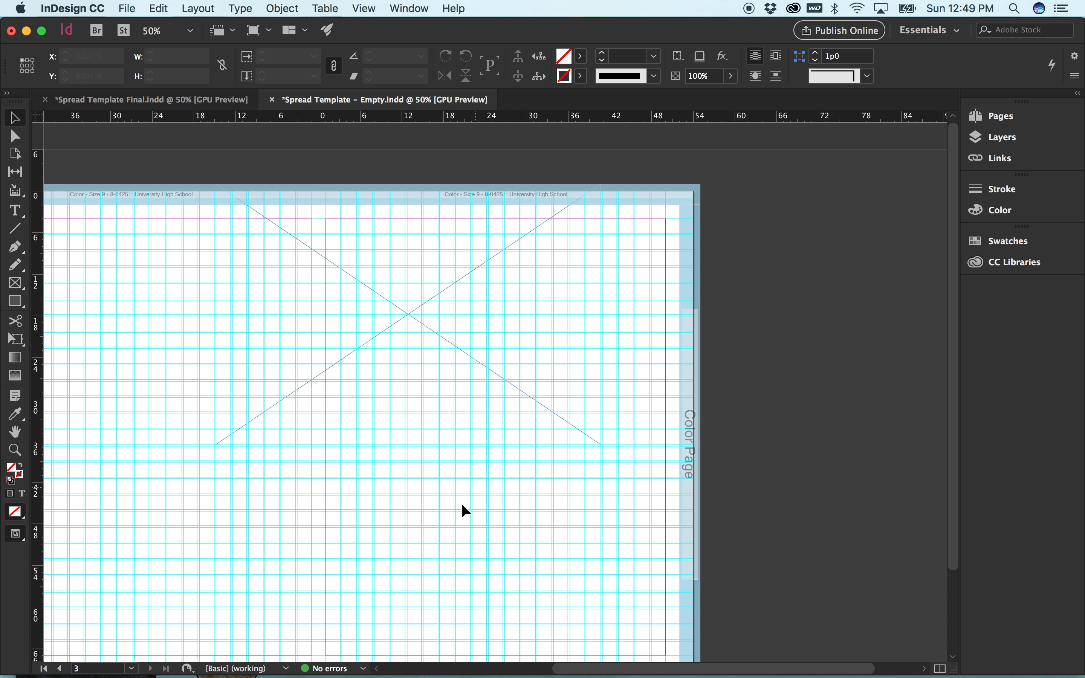
{"action": "scroll", "coordinate": [455, 509], "scroll_direction": "left", "scroll_amount": 1}
Select the frame, start placing an image, and preview IMG_0349 copy.jpg in the Photography folder.
{"action": "left_click", "coordinate": [523, 369]}
{"action": "scroll", "coordinate": [224, 454], "scroll_direction": "down", "scroll_amount": 2}
{"action": "scroll", "coordinate": [224, 454], "scroll_direction": "left", "scroll_amount": 3}
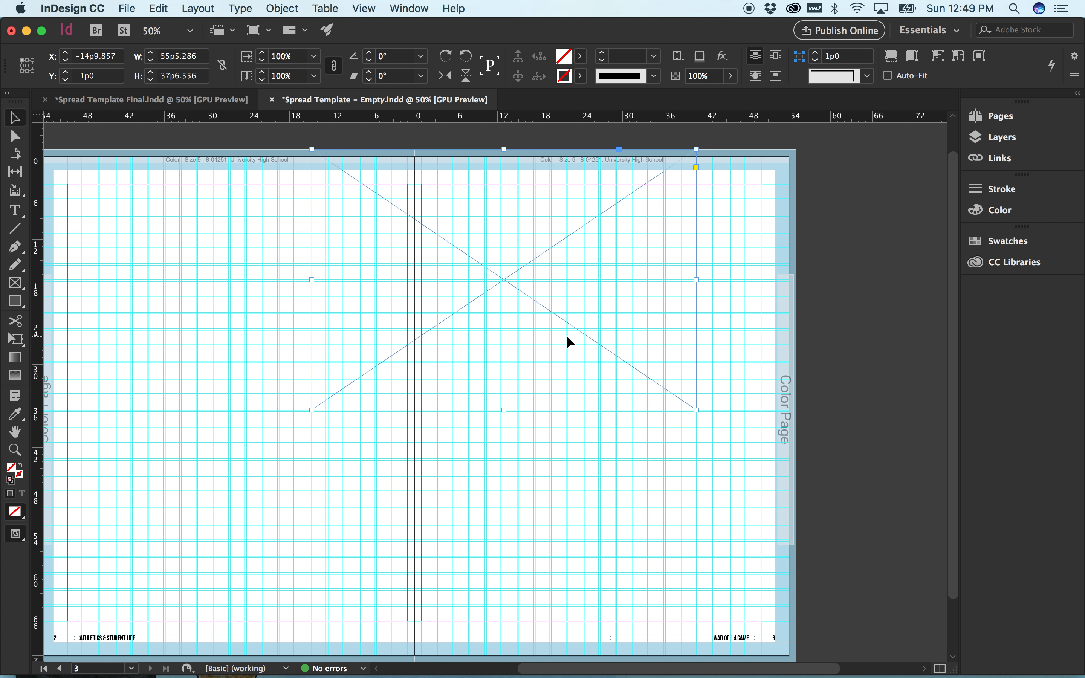
{"action": "key", "text": "super+d"}
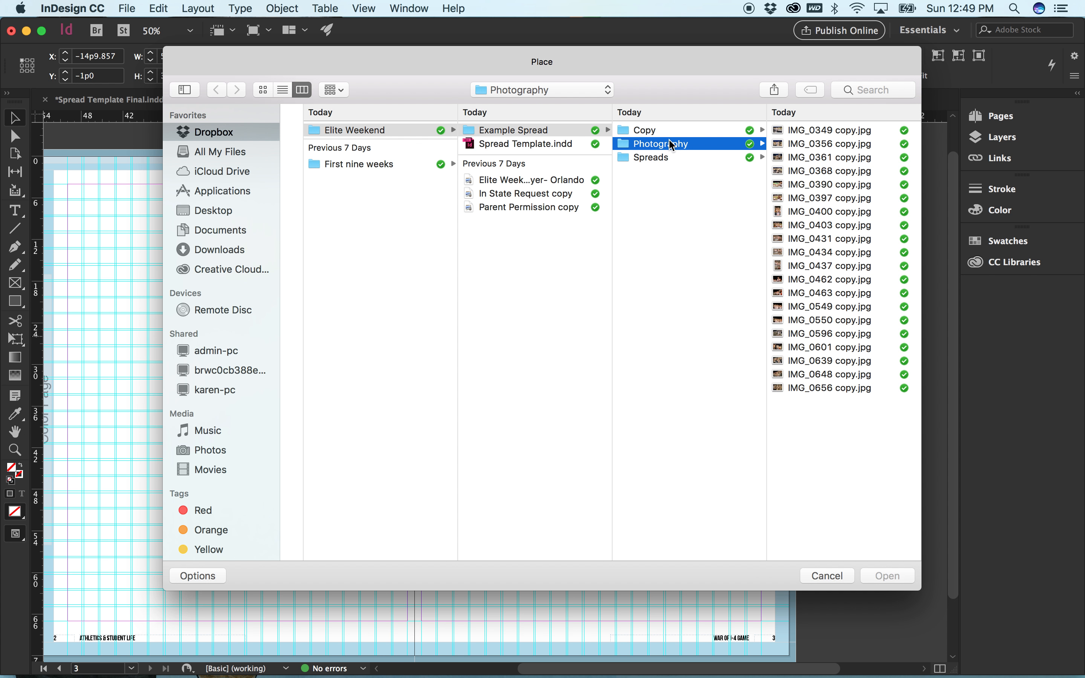
{"action": "left_click", "coordinate": [830, 125]}
{"action": "left_click", "coordinate": [830, 127]}
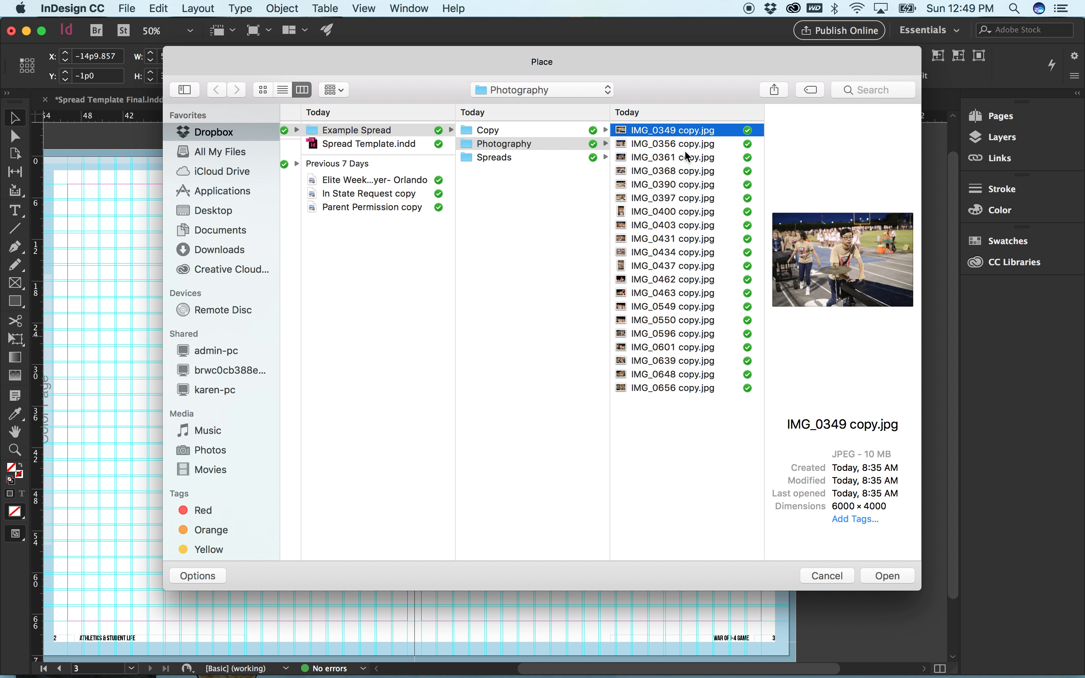
Compare the football player photos and place IMG_0431 copy.jpg into the selected frame.
{"action": "left_click", "coordinate": [668, 224]}
{"action": "key", "text": "Up"}
{"action": "key", "text": "Down"}
{"action": "key", "text": "Down"}
{"action": "key", "text": "Down"}
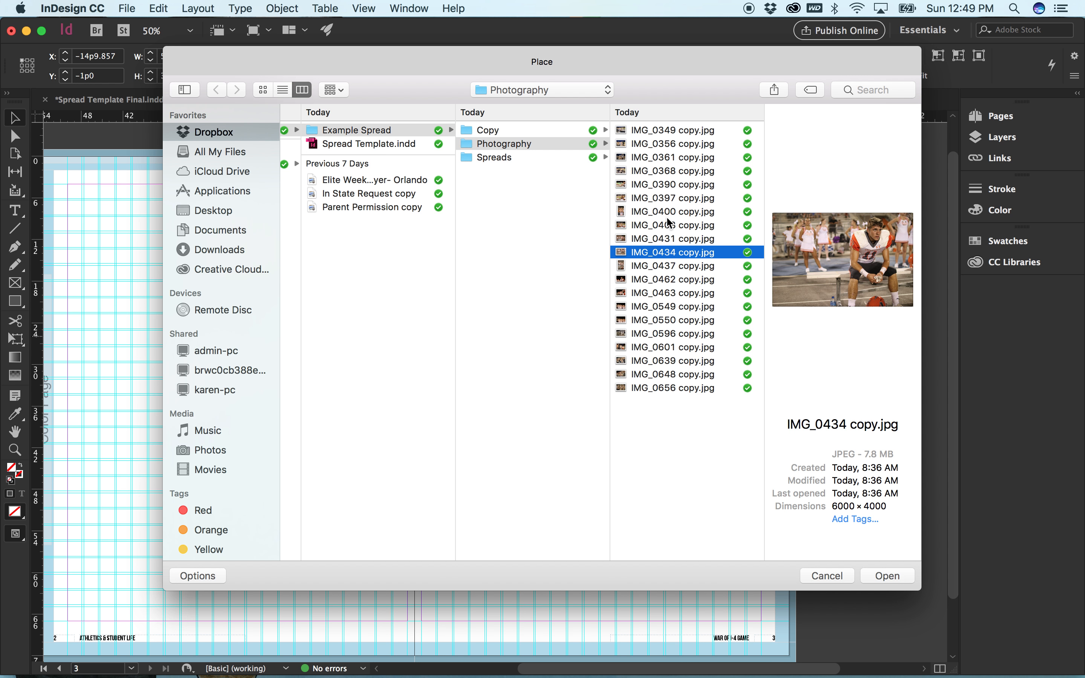
{"action": "key", "text": "Down"}
{"action": "key", "text": "Up"}
{"action": "key", "text": "Up"}
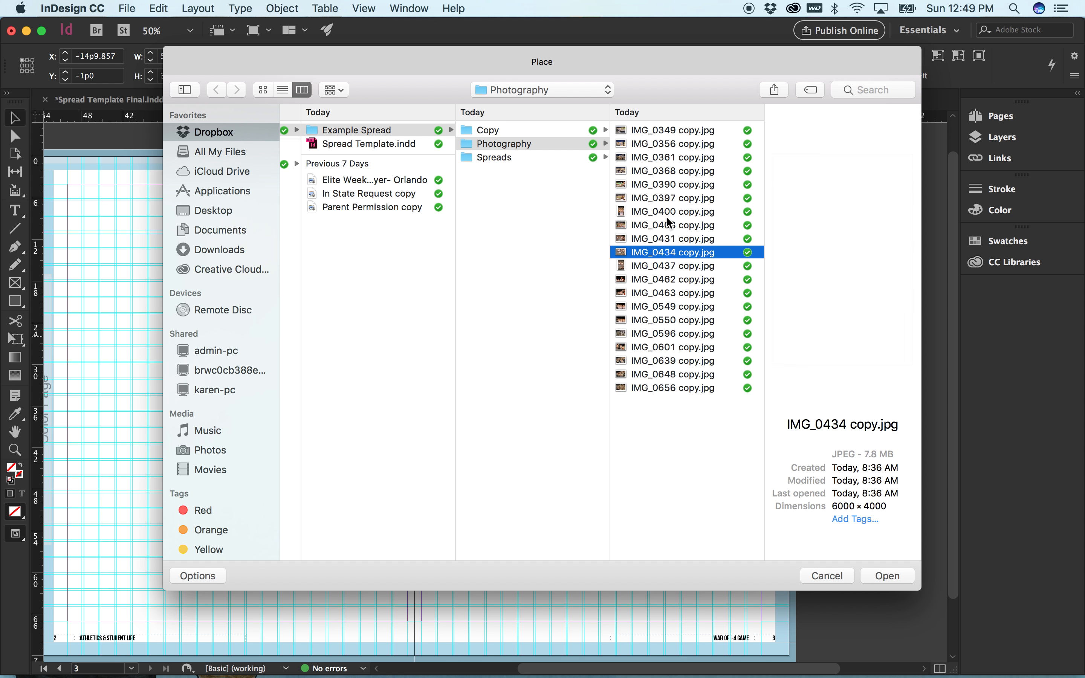
{"action": "key", "text": "Up"}
{"action": "key", "text": "Down"}
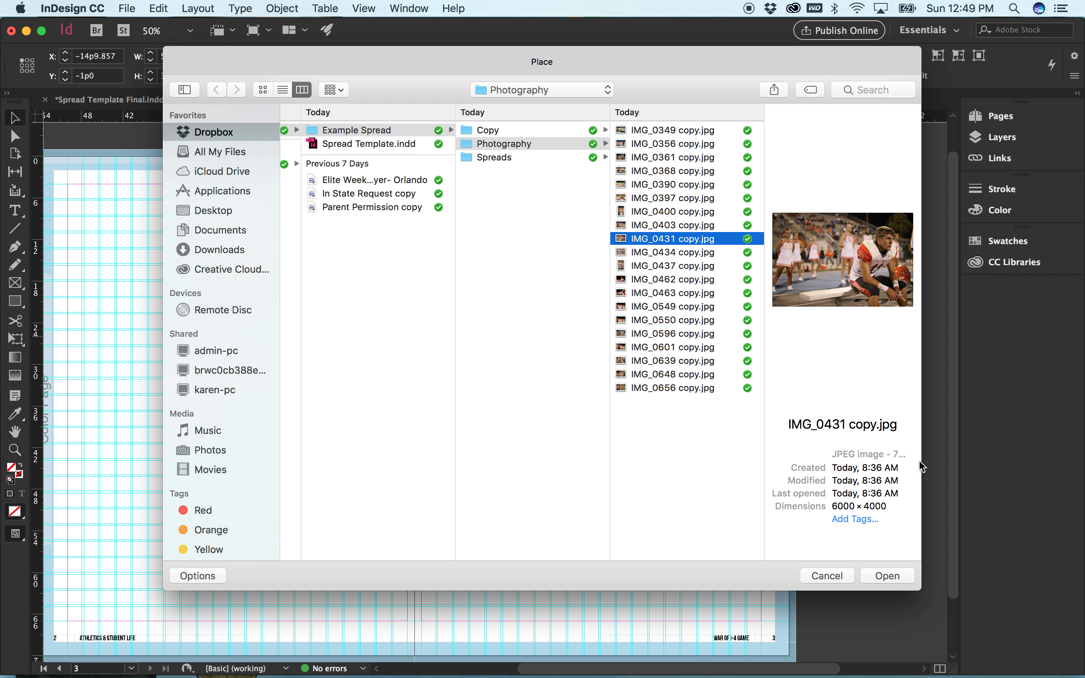
{"action": "left_click_drag", "start_coordinate": [920, 466], "coordinate": [1038, 443]}
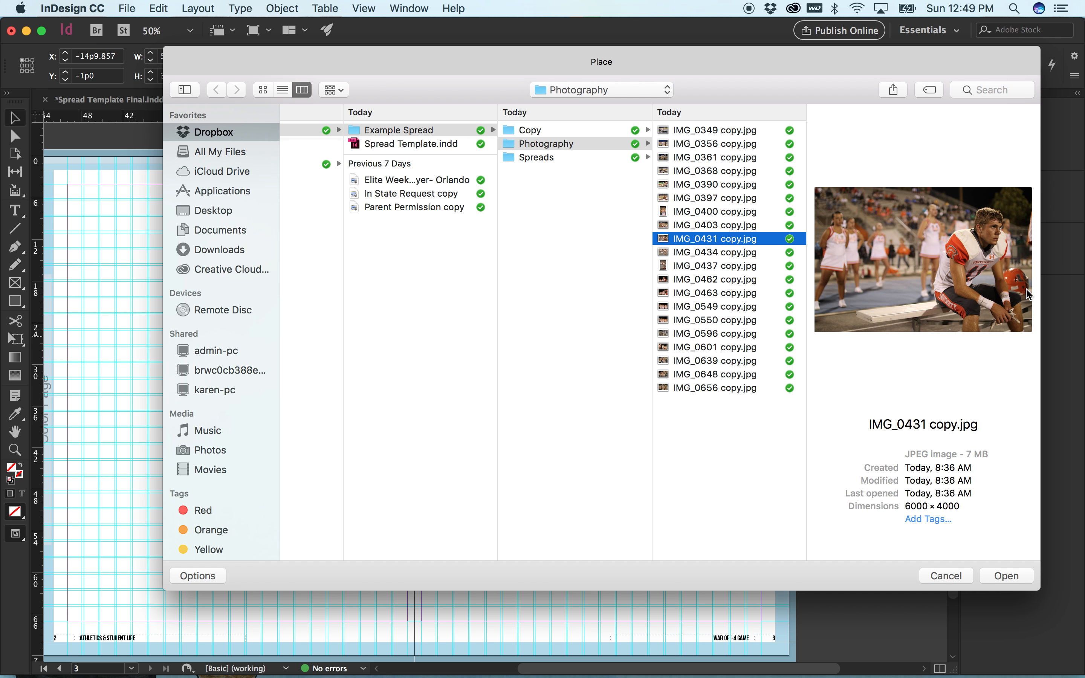
{"action": "left_click", "coordinate": [1018, 572]}
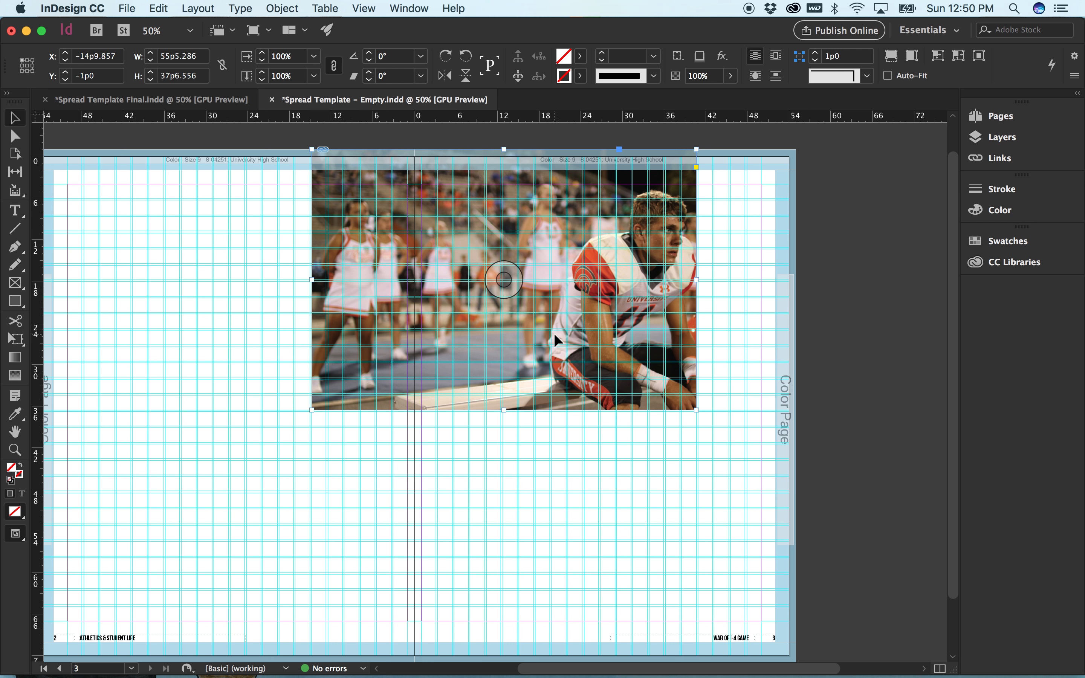
Switch the selection between the placed photo's content and its containing frame.
{"action": "left_click", "coordinate": [510, 271]}
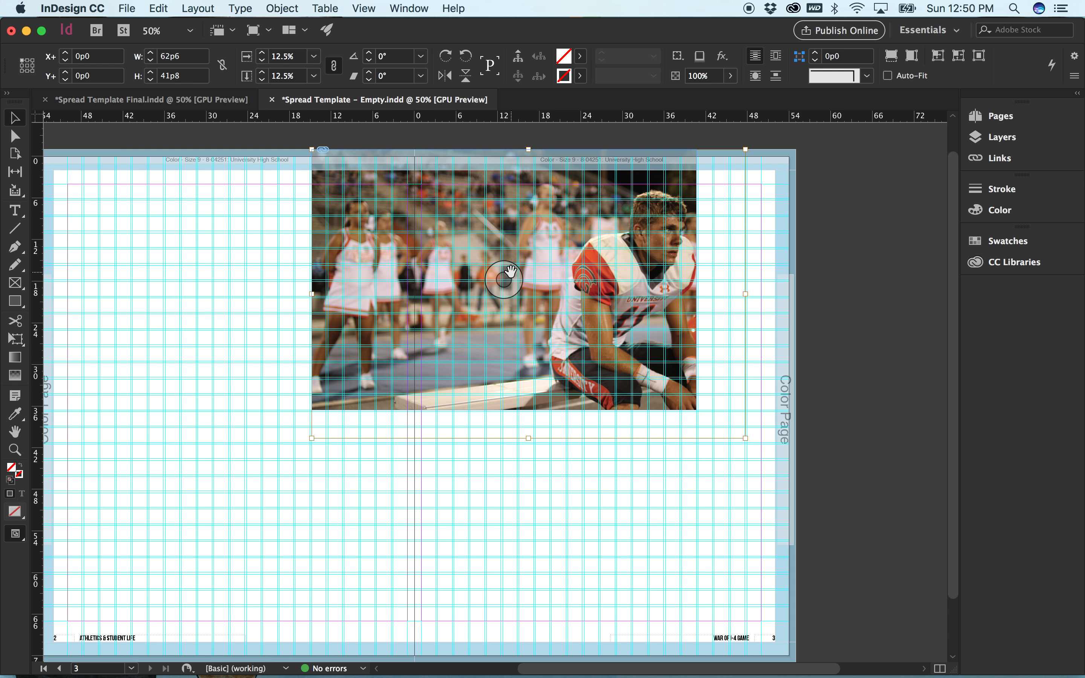
{"action": "left_click", "coordinate": [838, 282]}
{"action": "left_click", "coordinate": [660, 329]}
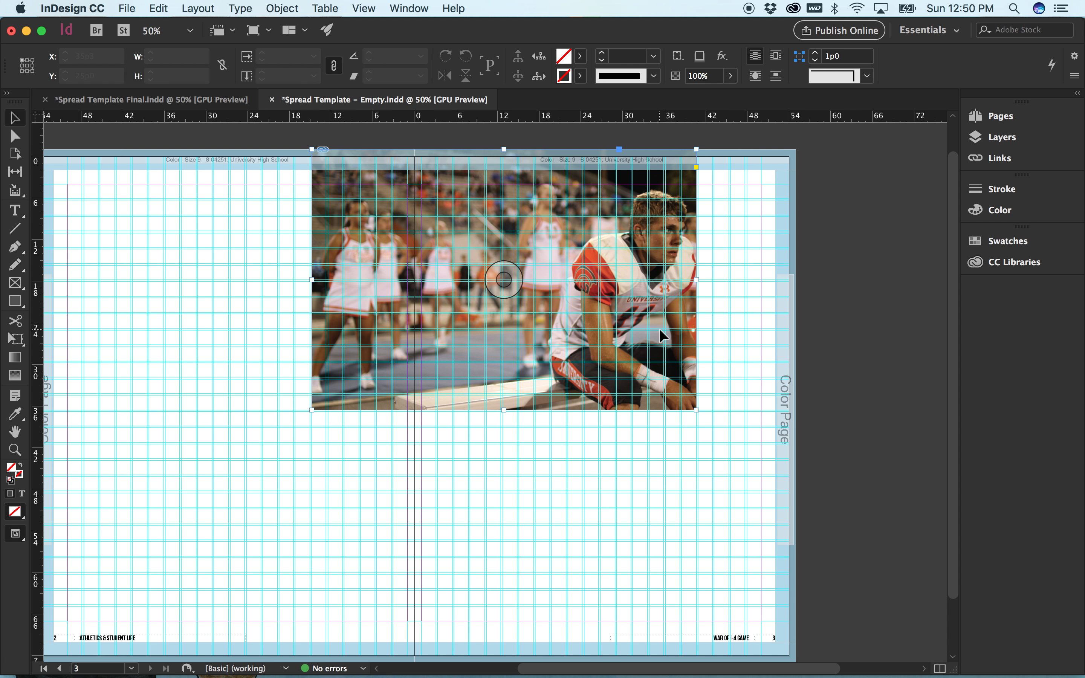
{"action": "left_click", "coordinate": [507, 280]}
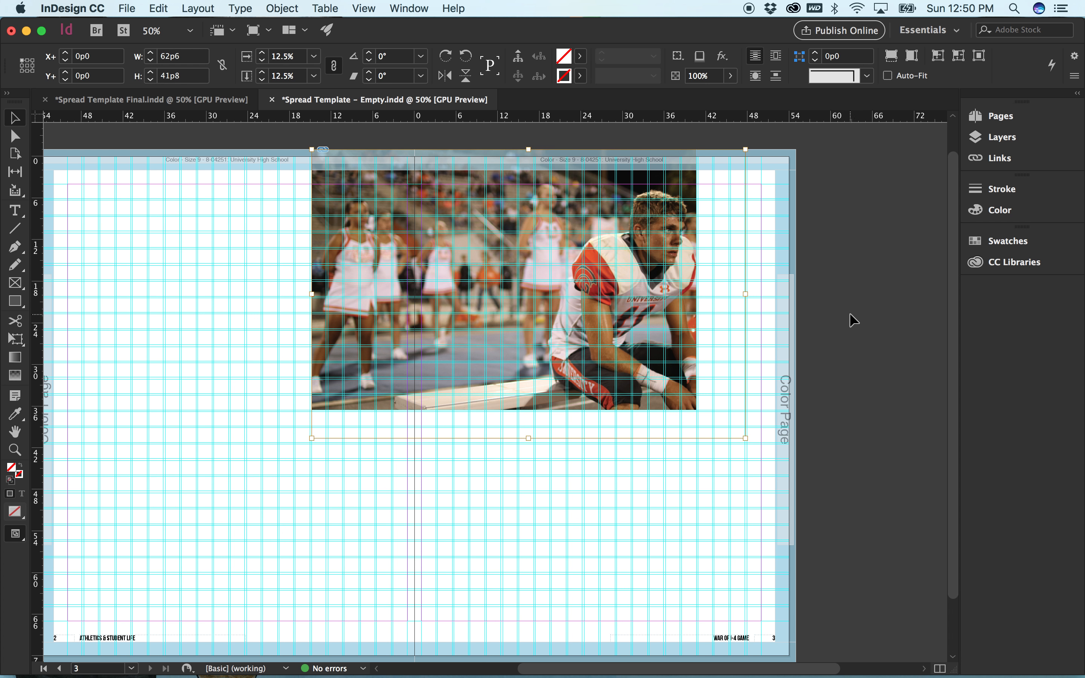
{"action": "left_click", "coordinate": [695, 389]}
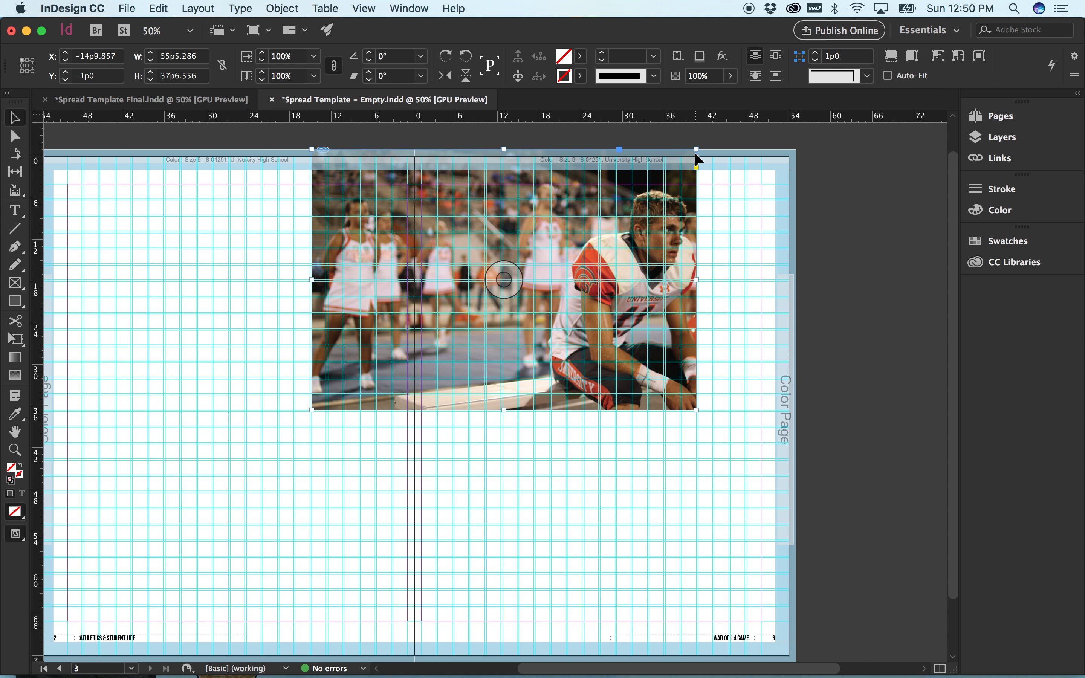
Scale the photo proportionally inside its frame to about 56p8 wide, then try a vertical stretch and undo it.
{"action": "left_click", "coordinate": [502, 279]}
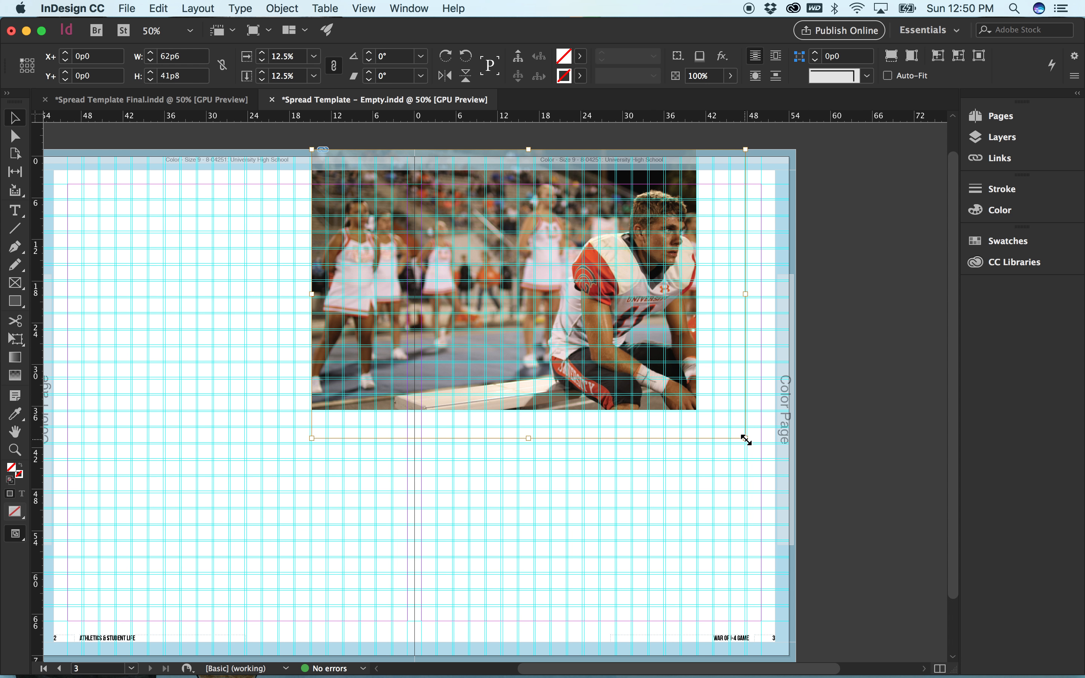
{"action": "left_click_drag", "start_coordinate": [745, 439], "coordinate": [691, 413]}
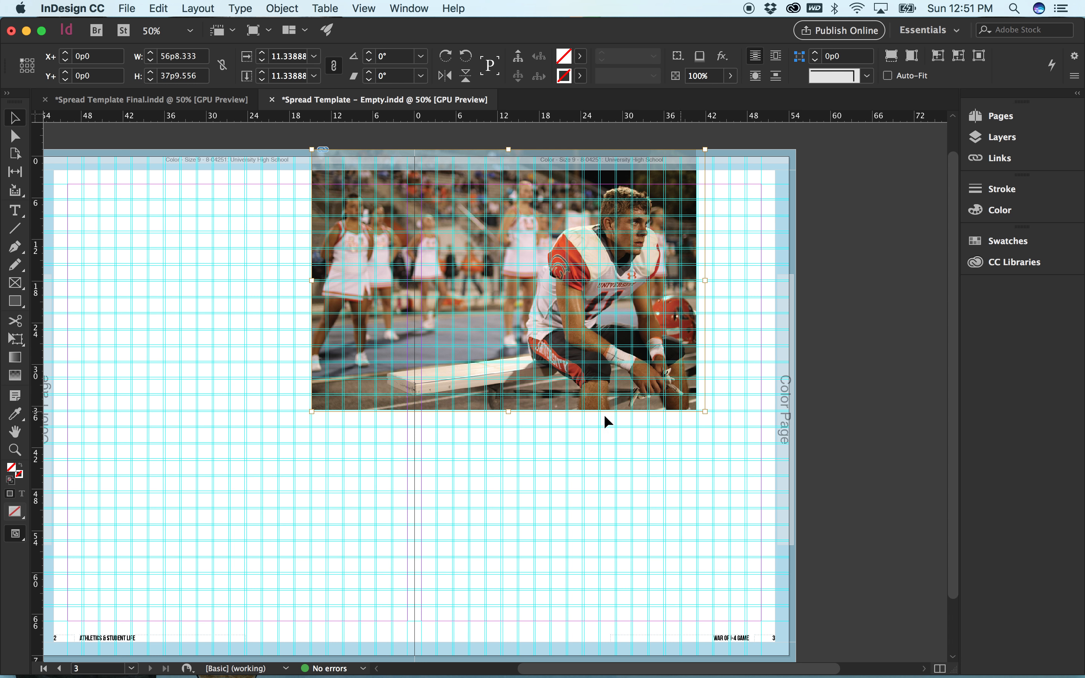
{"action": "left_click_drag", "start_coordinate": [508, 412], "coordinate": [501, 512]}
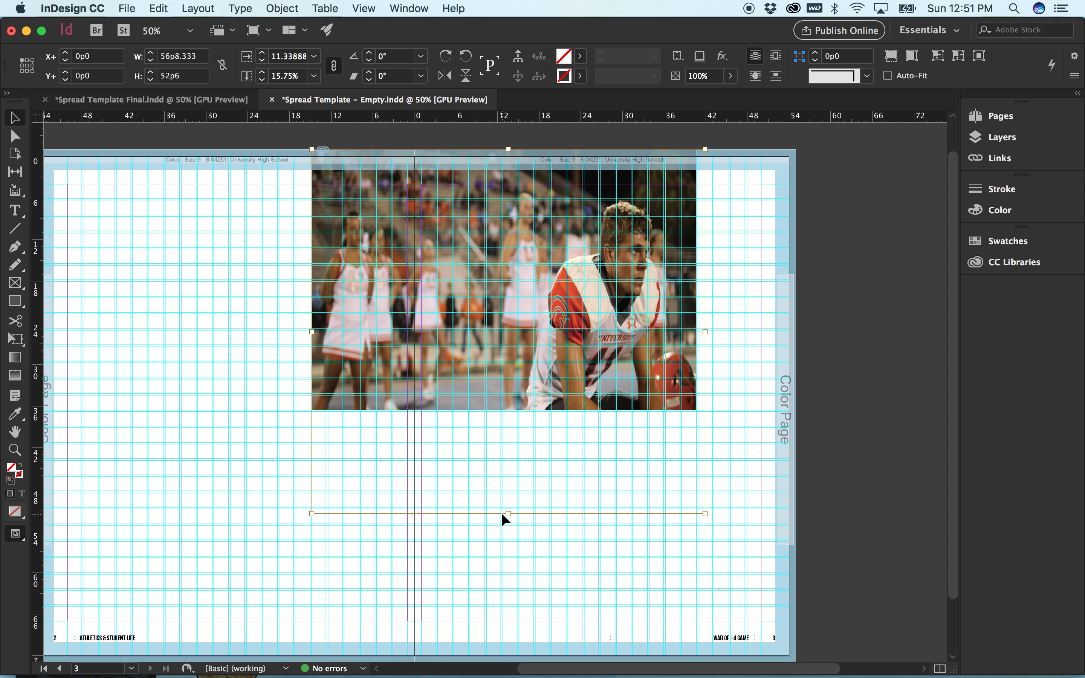
{"action": "key", "text": "super+z"}
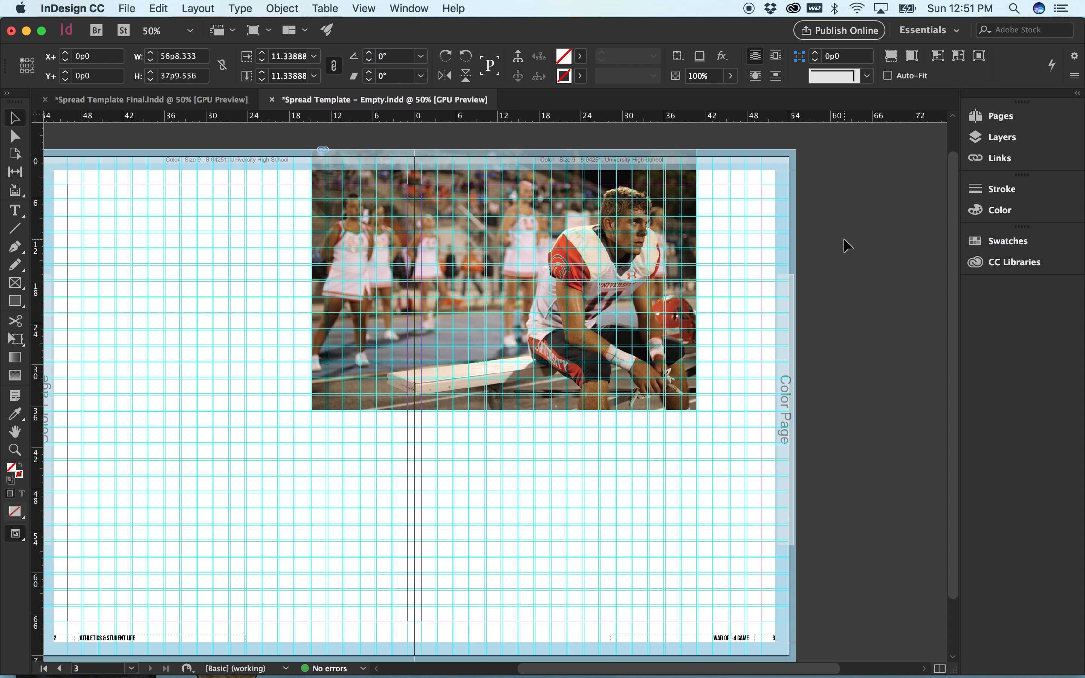
Select the photo's frame and fit the image with Fill Frame Proportionally.
{"action": "key", "text": "Escape"}
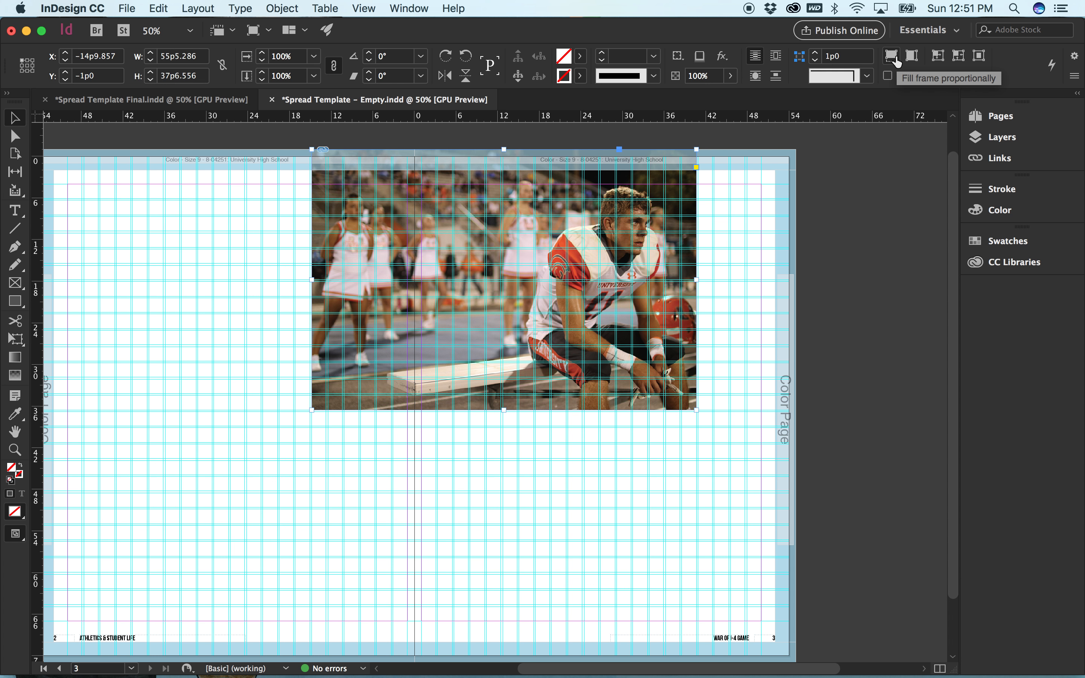
{"action": "left_click", "coordinate": [889, 58]}
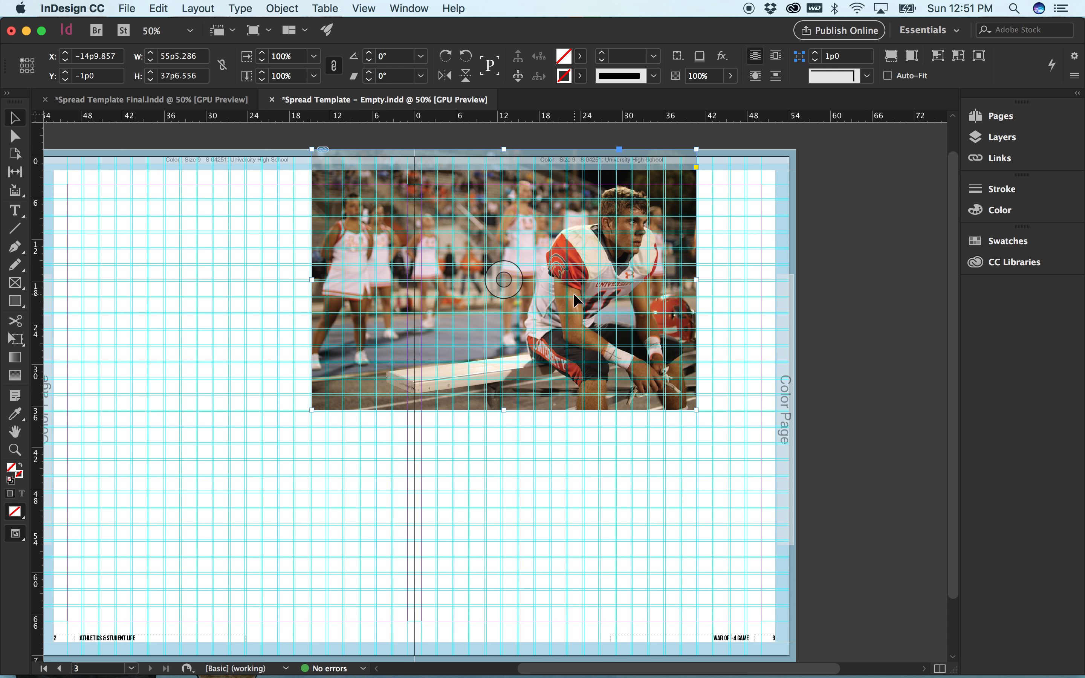
Deselect the photo and view the whole spread in preview mode without guides.
{"action": "left_click", "coordinate": [808, 309]}
{"action": "key", "text": "w"}
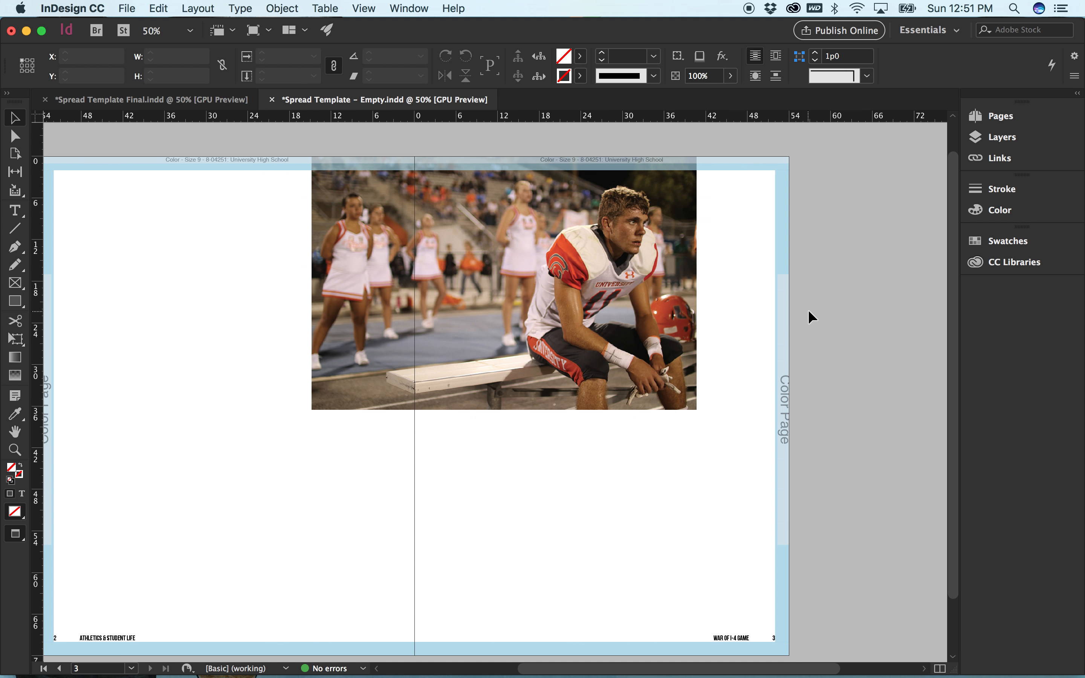
{"action": "scroll", "coordinate": [809, 310], "scroll_direction": "down", "scroll_amount": 1}
{"action": "scroll", "coordinate": [808, 310], "scroll_direction": "left", "scroll_amount": 1}
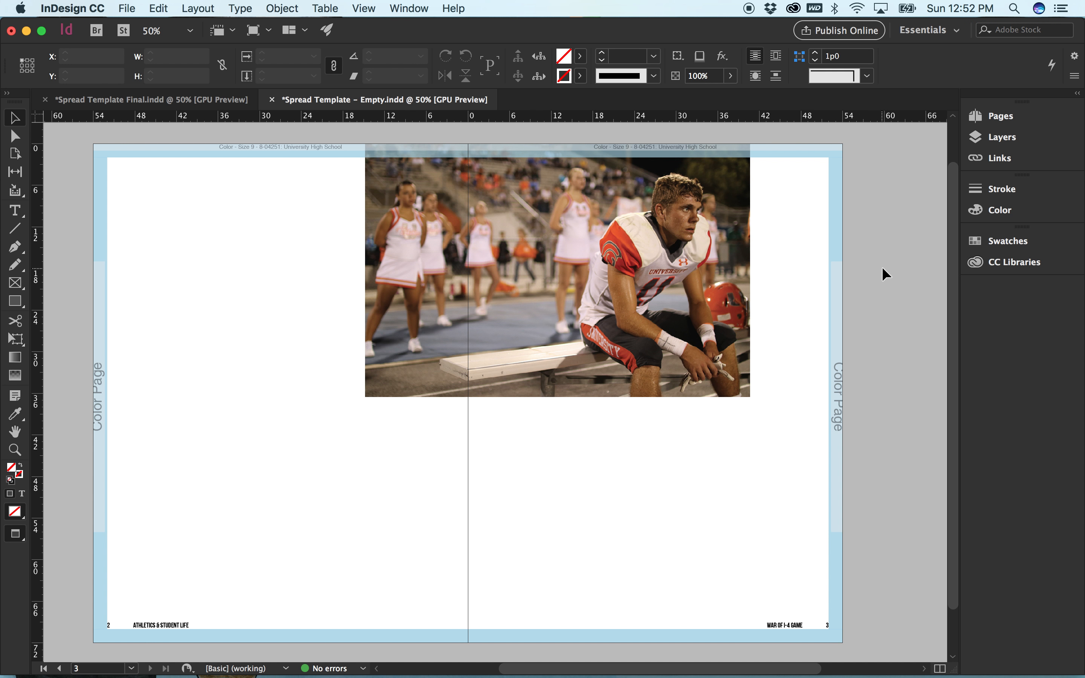
Try scaling the photo to 59p10 wide and shifting it inside its frame, then restore the fit with Fill Frame Proportionally.
{"action": "left_click", "coordinate": [571, 273]}
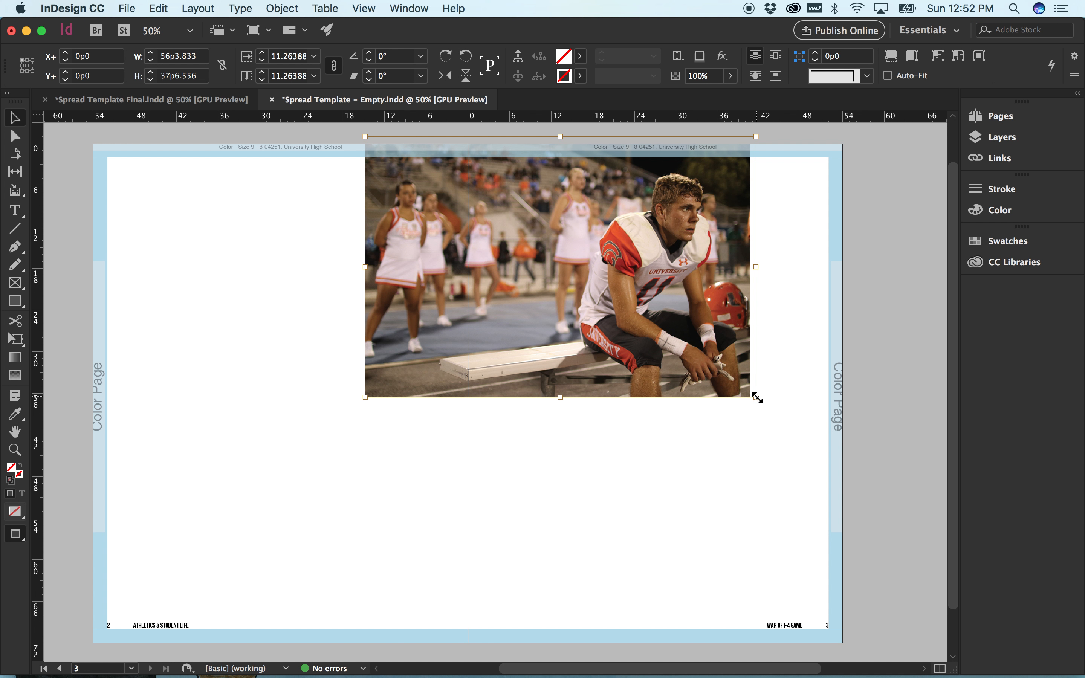
{"action": "left_click_drag", "start_coordinate": [757, 398], "coordinate": [776, 415]}
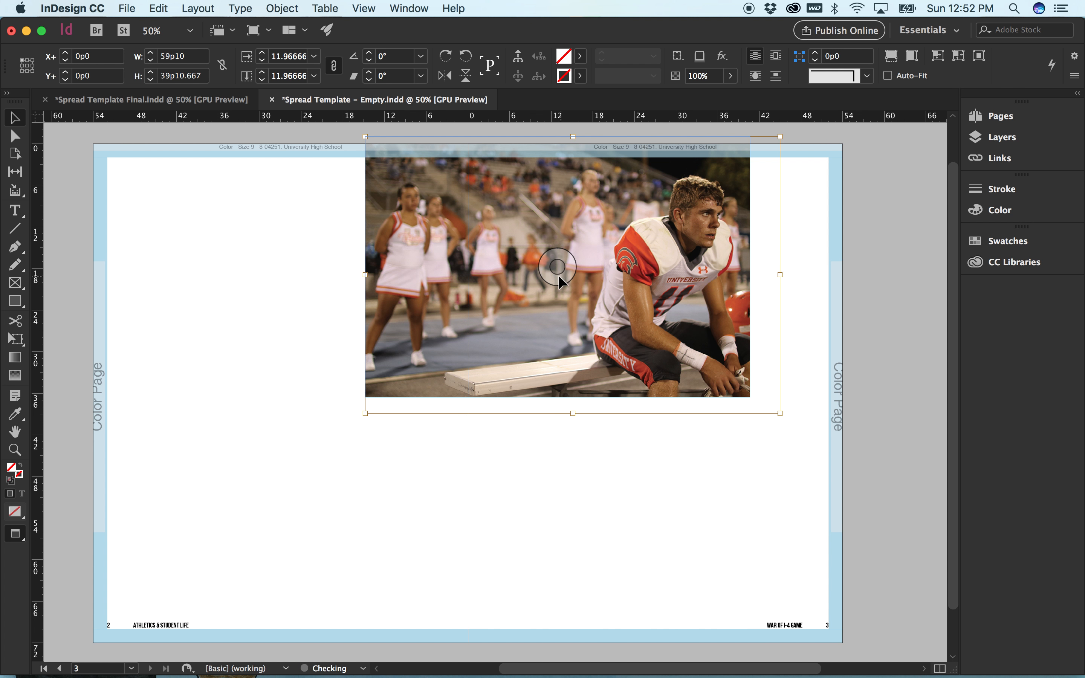
{"action": "left_click_drag", "start_coordinate": [566, 275], "coordinate": [539, 267]}
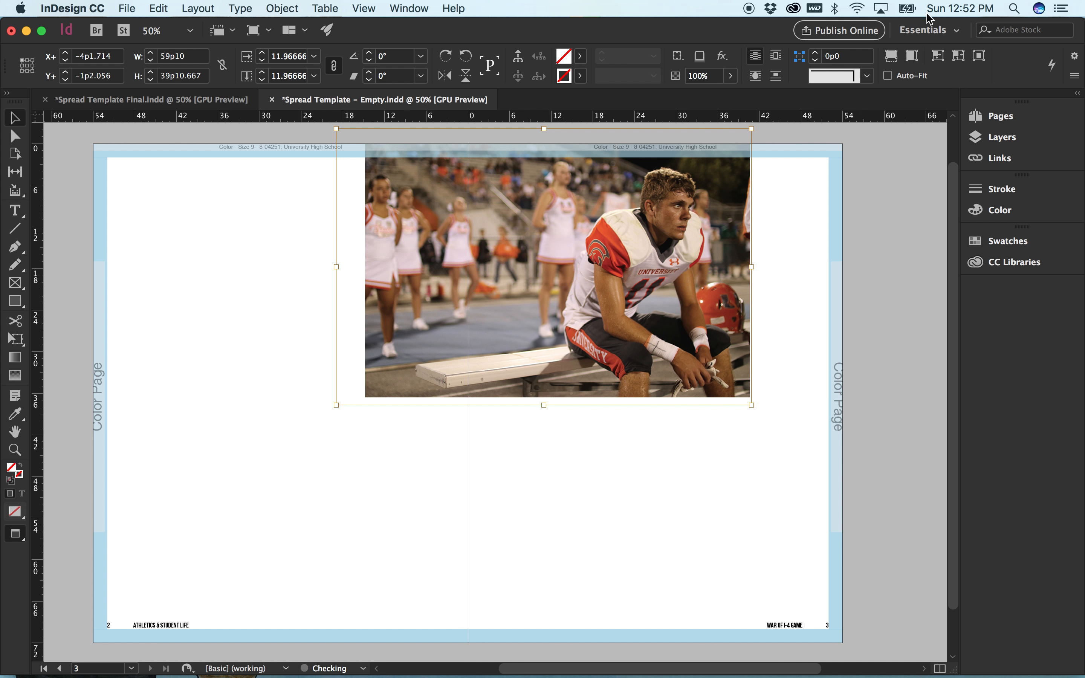
{"action": "left_click", "coordinate": [911, 56]}
{"action": "left_click", "coordinate": [898, 346]}
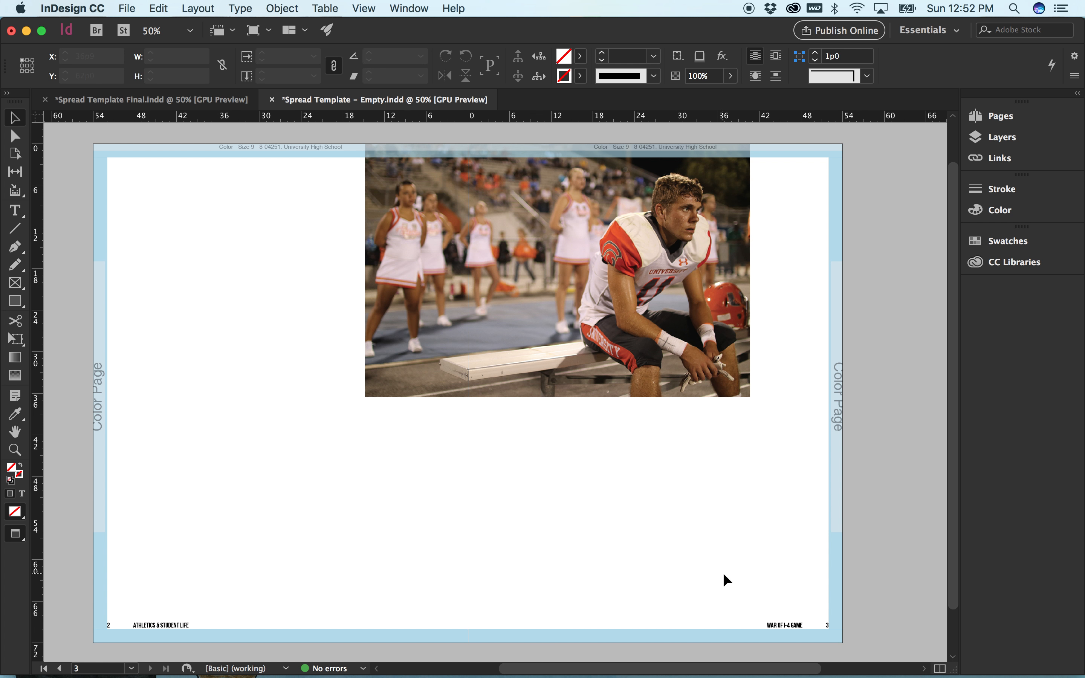
With guides shown, draw a 111p7.5 by 0p3 frame across the spread along the photo's lower edge and fill it with C=100 M=0 Y=0 K=0.
{"action": "key", "text": "w"}
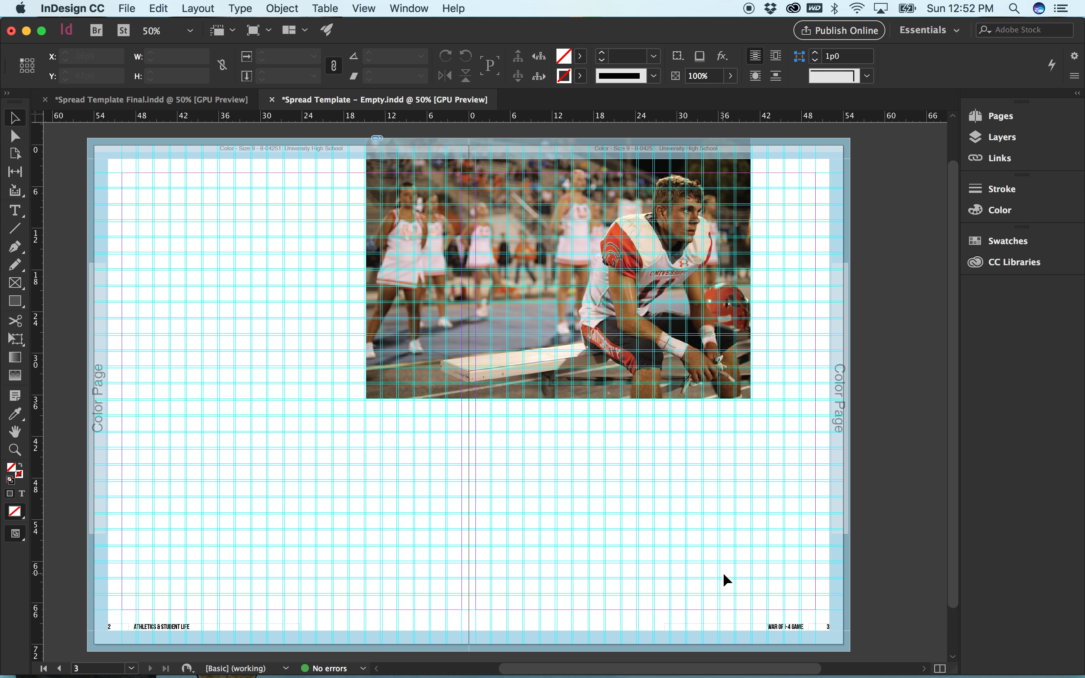
{"action": "left_click", "coordinate": [16, 284]}
{"action": "left_click_drag", "start_coordinate": [86, 398], "coordinate": [860, 399]}
{"action": "left_click", "coordinate": [580, 56]}
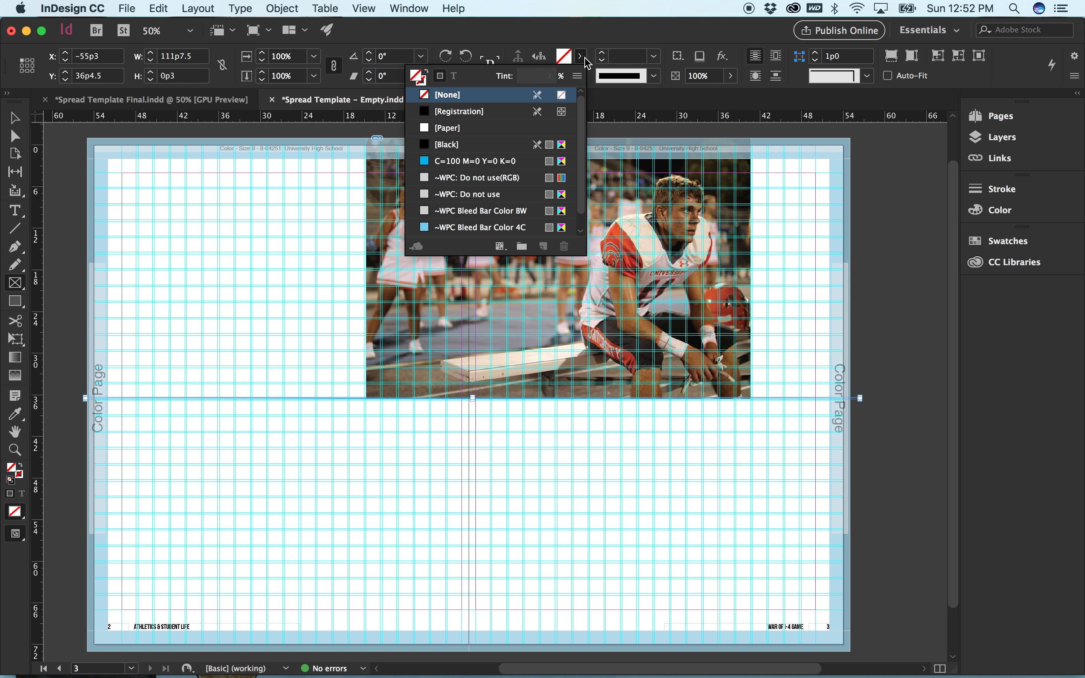
{"action": "left_click", "coordinate": [511, 160]}
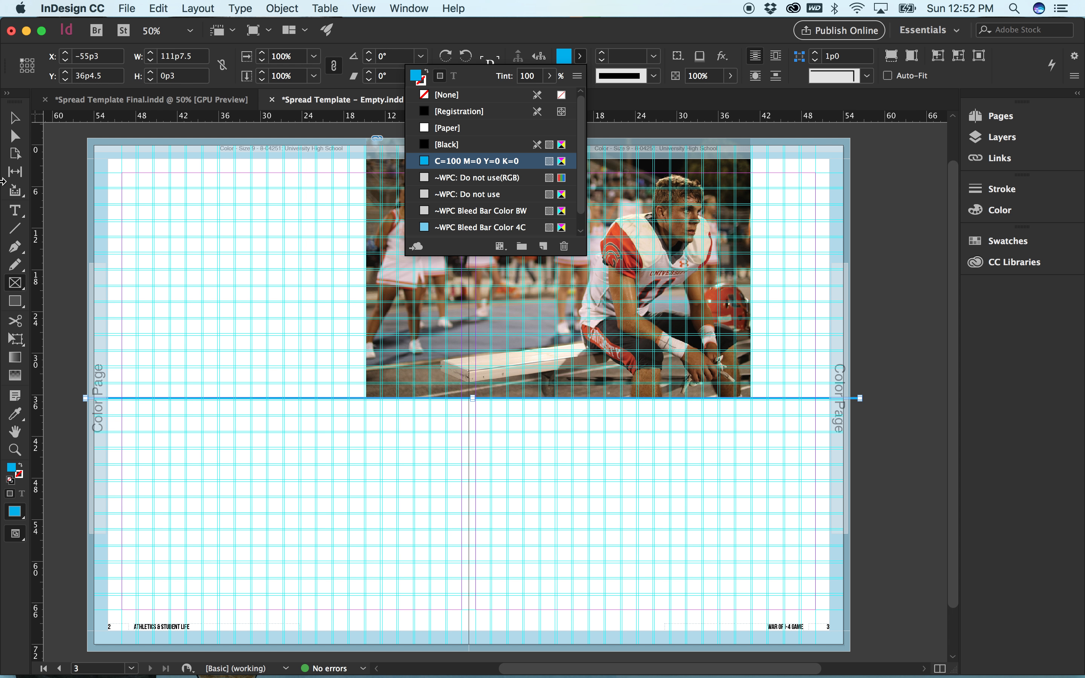
Nudge the cyan bar down to Y 36p6.5 so it sits just beneath the photo, and deselect it.
{"action": "left_click", "coordinate": [15, 120]}
{"action": "key", "text": "Down"}
{"action": "key", "text": "Down"}
{"action": "key", "text": "Down"}
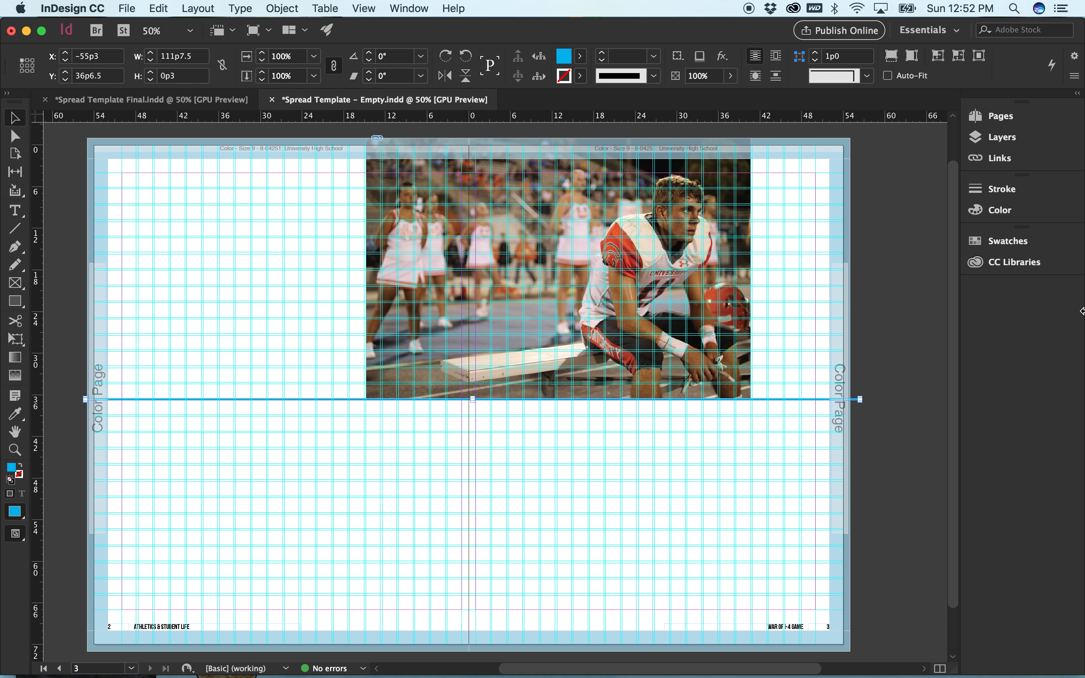
{"action": "left_click", "coordinate": [922, 375]}
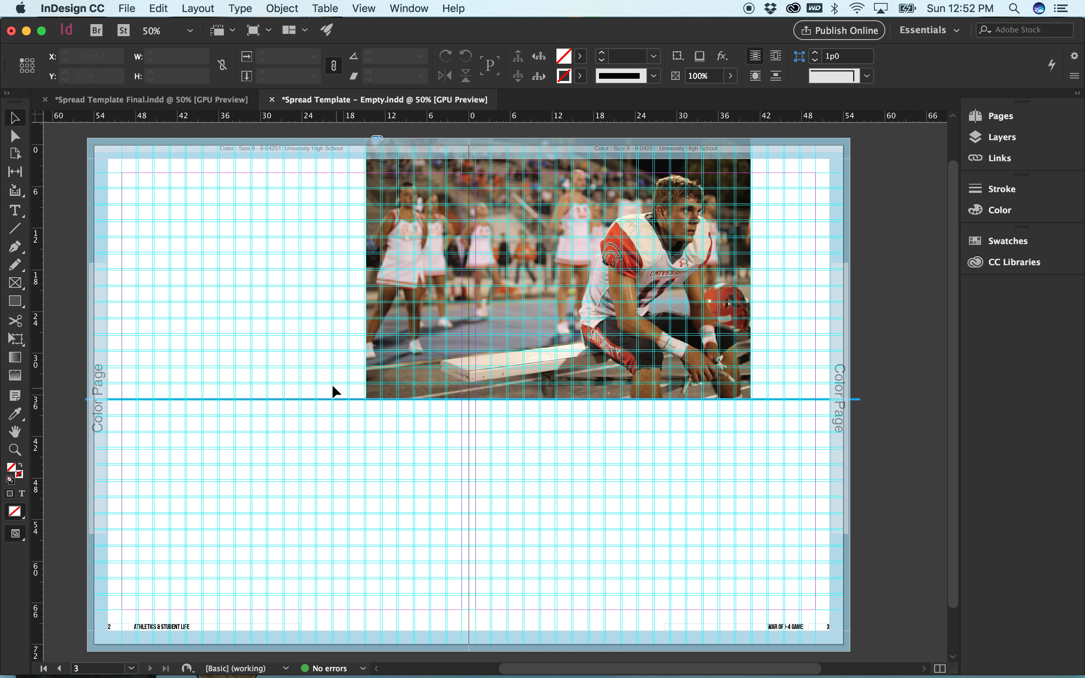
{"action": "left_click", "coordinate": [15, 283]}
{"action": "left_click_drag", "start_coordinate": [284, 335], "coordinate": [363, 480]}
{"action": "key", "text": "v"}
{"action": "key", "text": "BackSpace"}
Draw a vertical picture frame about 13p10 wide and 20p10 high below the bar, from the photo's left edge to the inner margin.
{"action": "left_click", "coordinate": [14, 283]}
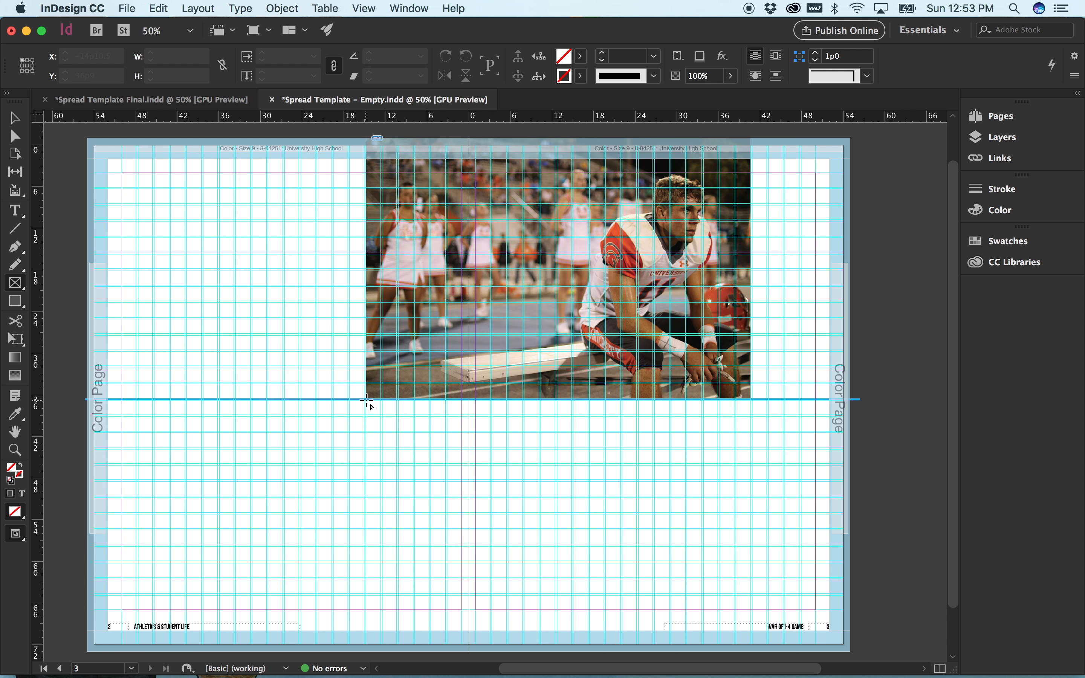
{"action": "left_click_drag", "start_coordinate": [366, 400], "coordinate": [461, 542]}
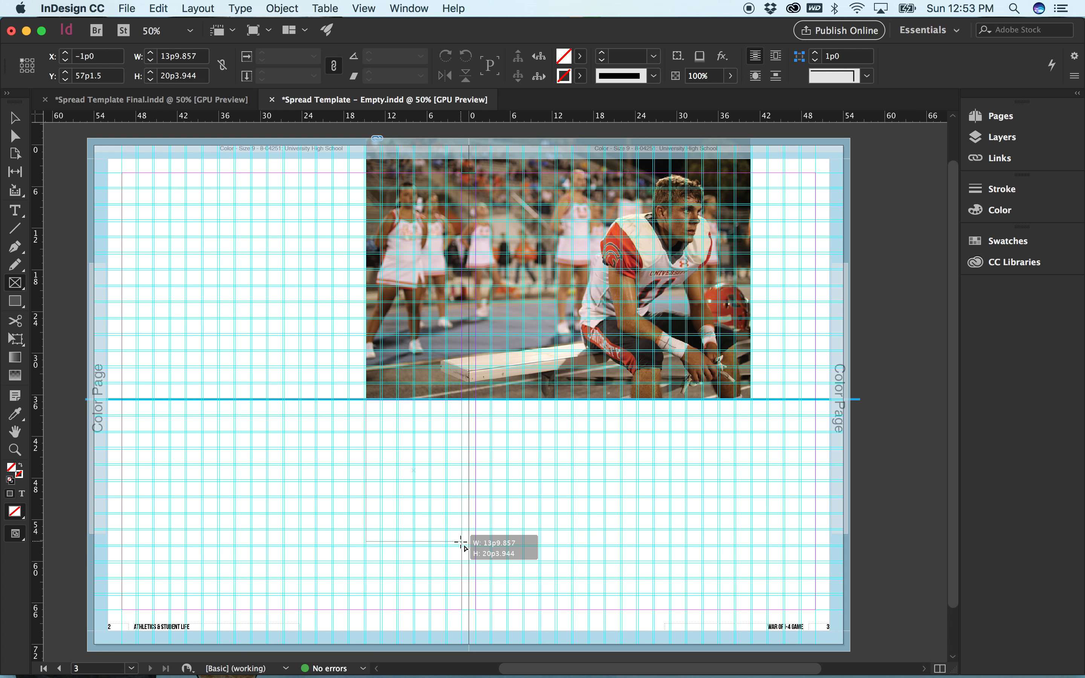
{"action": "left_click_drag", "start_coordinate": [460, 542], "coordinate": [460, 546]}
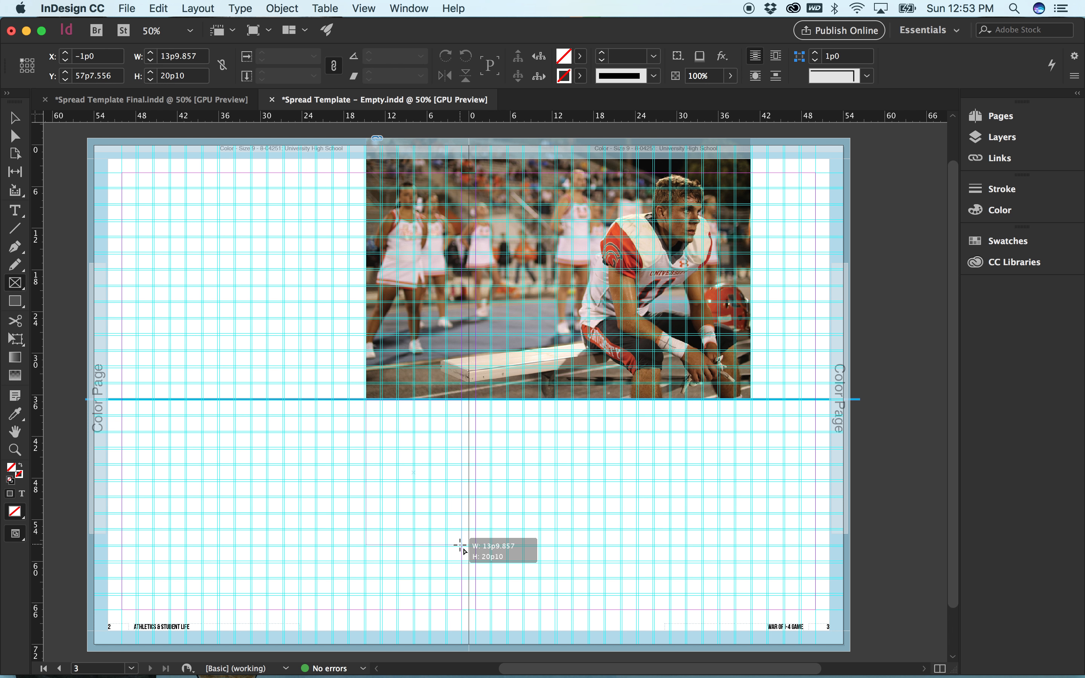
{"action": "left_click_drag", "start_coordinate": [460, 545], "coordinate": [460, 544]}
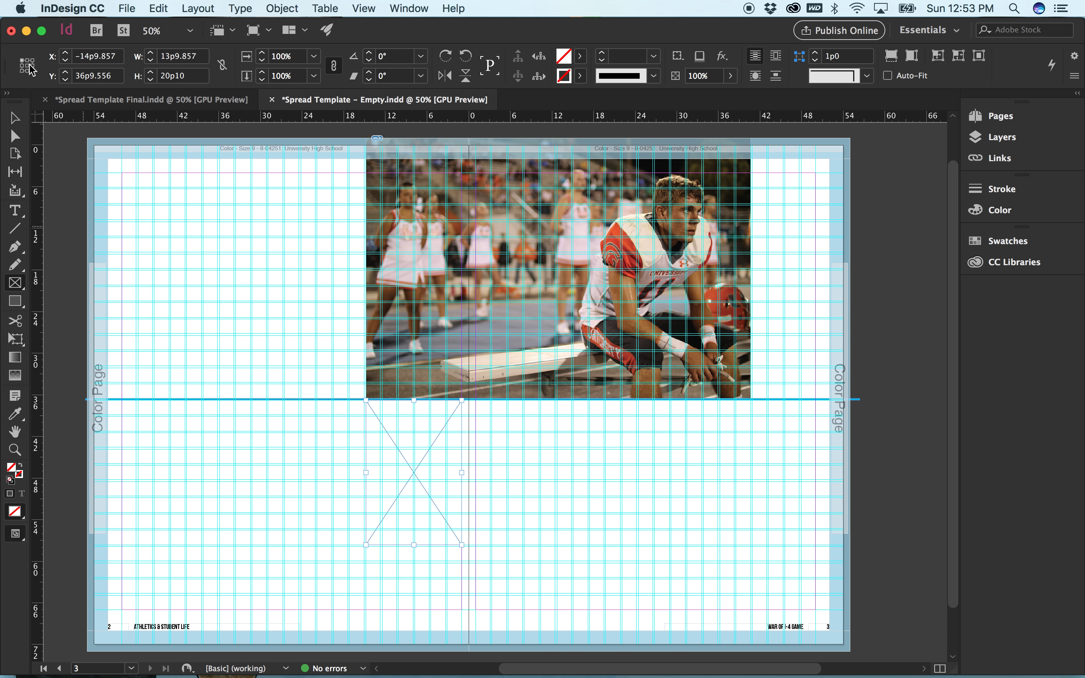
{"action": "left_click", "coordinate": [16, 117]}
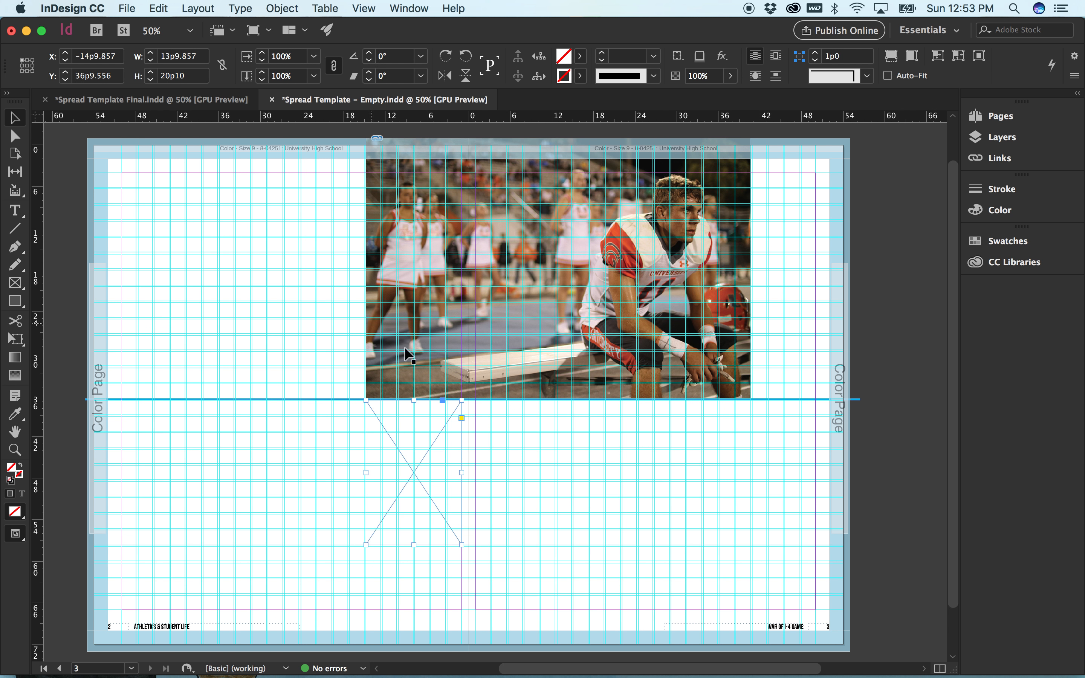
{"action": "left_click", "coordinate": [465, 601]}
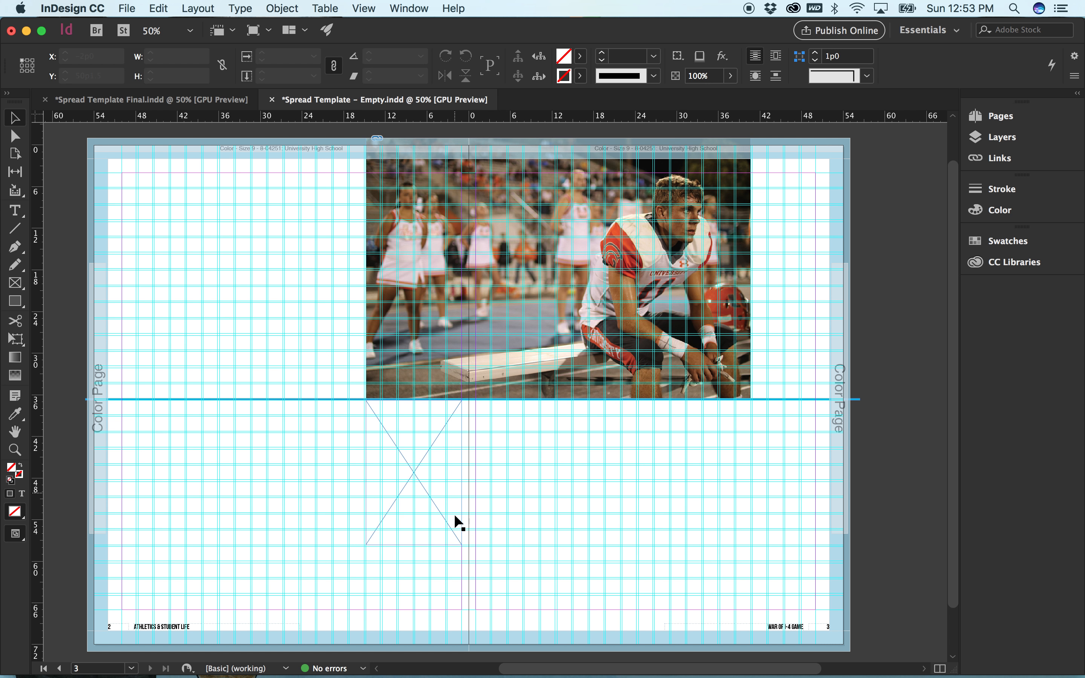
{"action": "left_click", "coordinate": [413, 478]}
{"action": "left_click", "coordinate": [419, 478]}
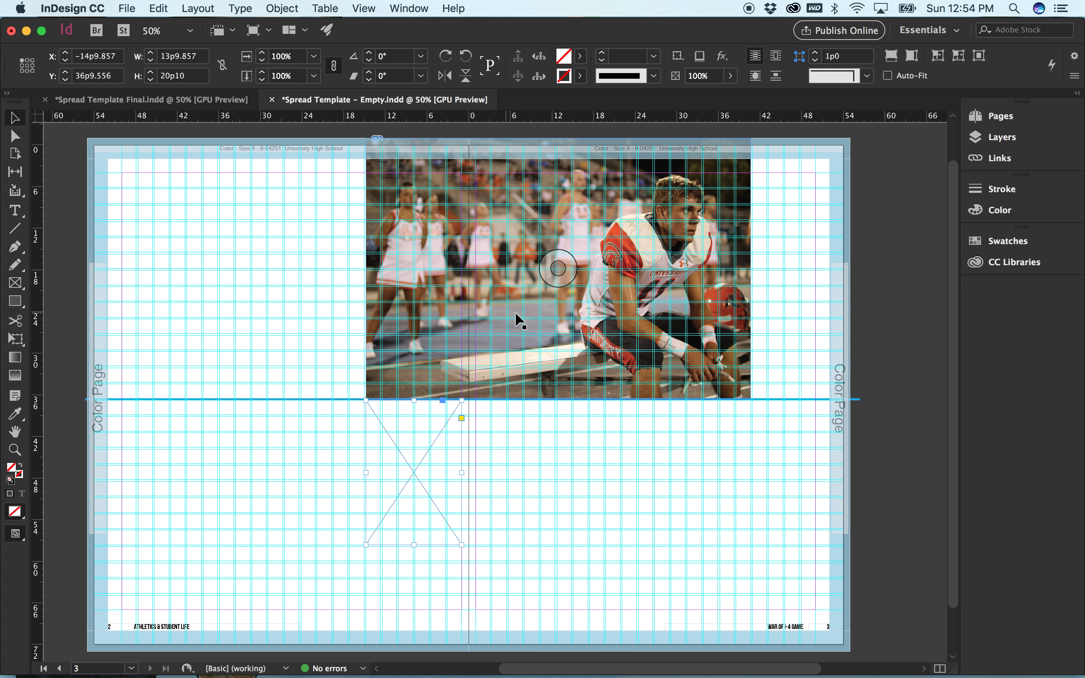
{"action": "left_click", "coordinate": [451, 591]}
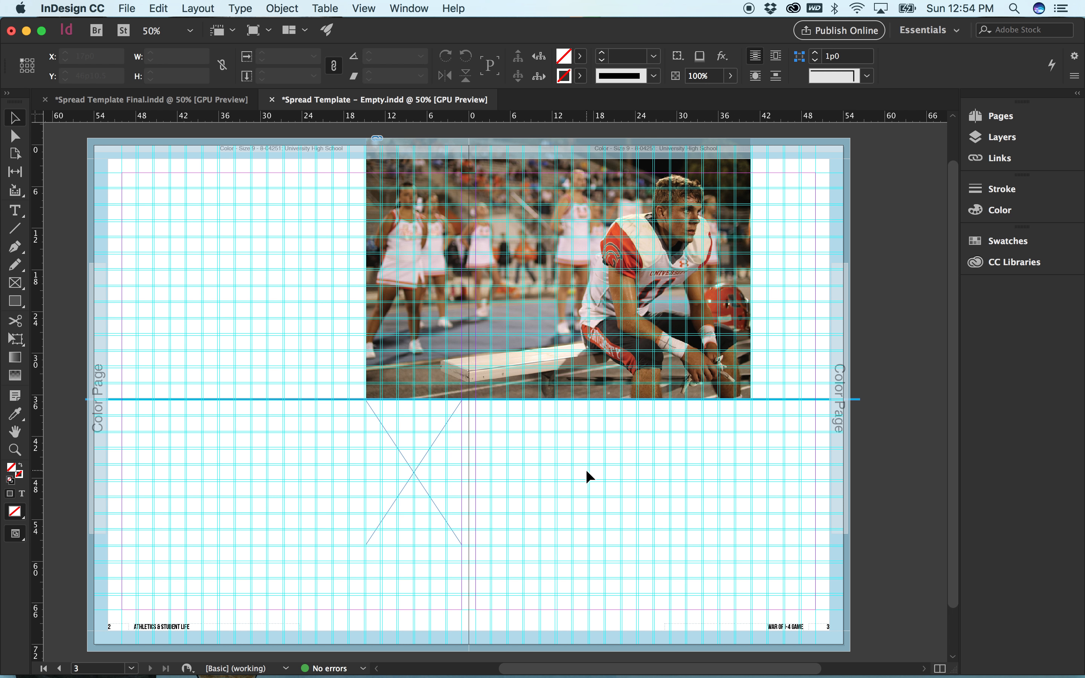
Draw a nearly square picture frame about 16p2 by 16p3 below the bar, starting at the right page's inner margin.
{"action": "key", "text": "f"}
{"action": "left_click_drag", "start_coordinate": [476, 399], "coordinate": [493, 513]}
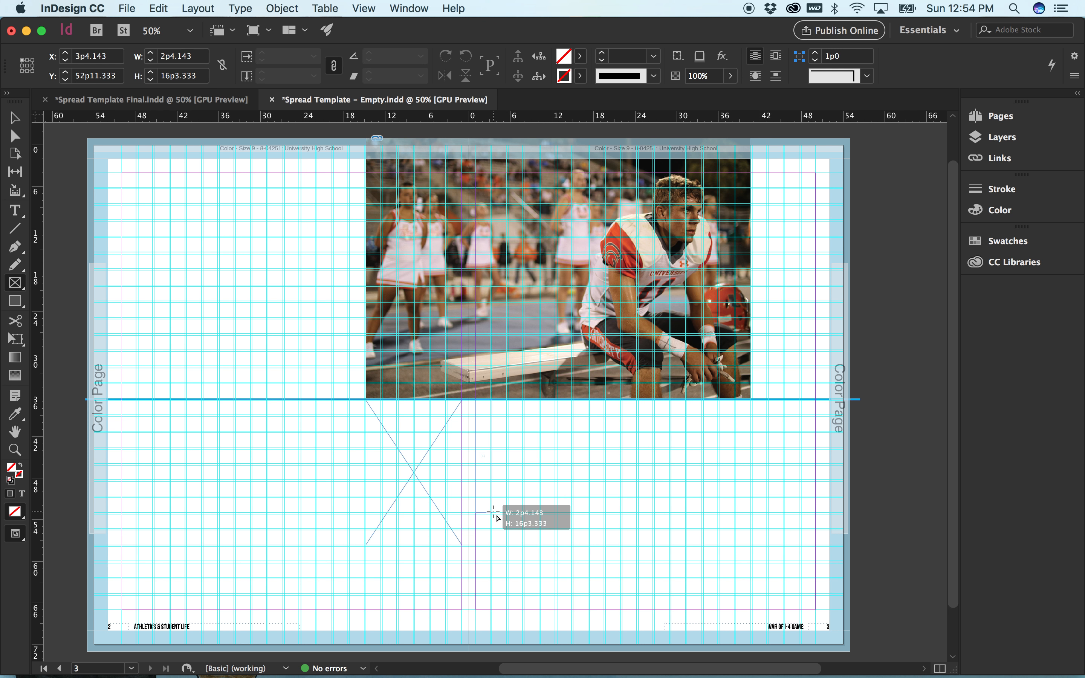
{"action": "left_click_drag", "start_coordinate": [493, 512], "coordinate": [571, 511]}
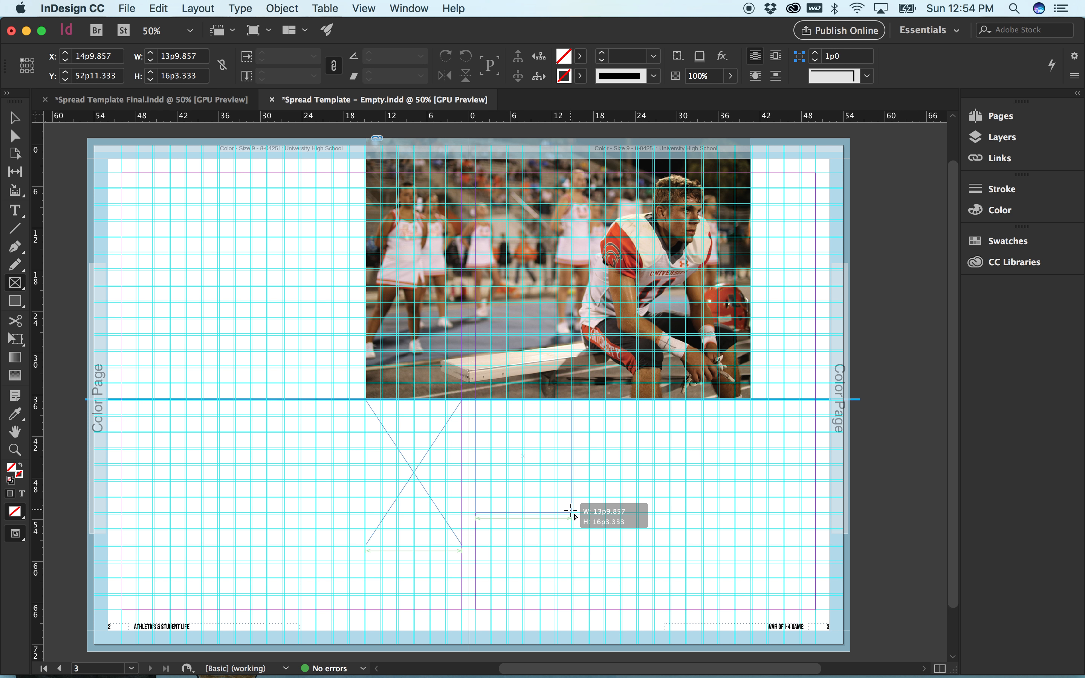
{"action": "left_click_drag", "start_coordinate": [570, 510], "coordinate": [588, 511]}
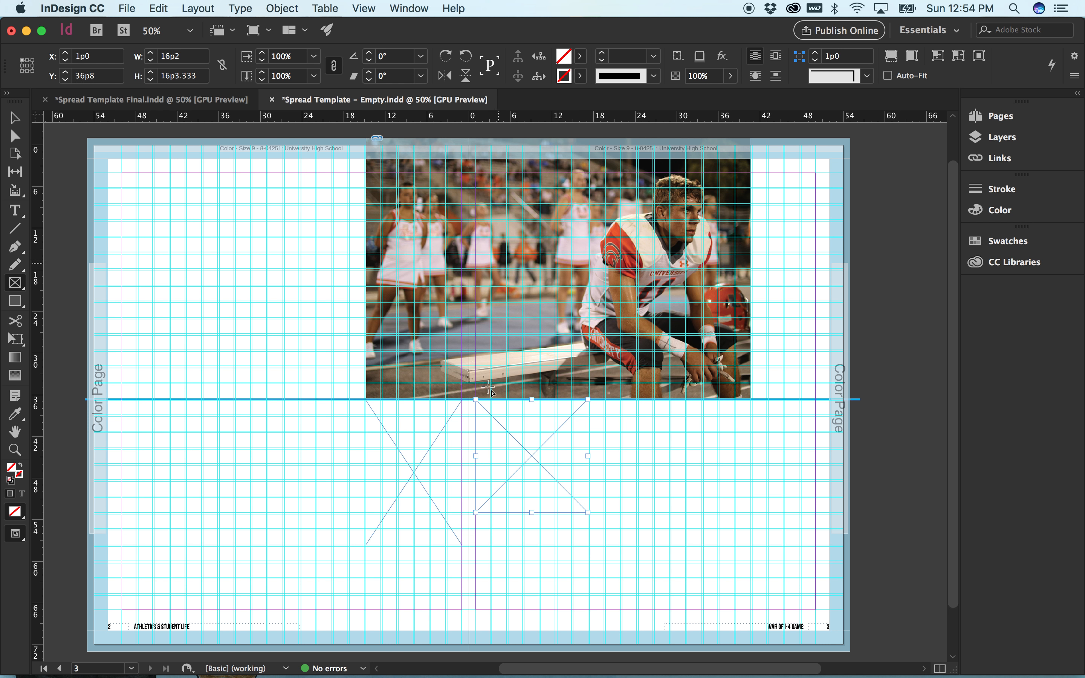
Duplicate the square frame directly below itself and shorten the copy to about 13p9 high so it ends at the bottom margin.
{"action": "left_click", "coordinate": [15, 117]}
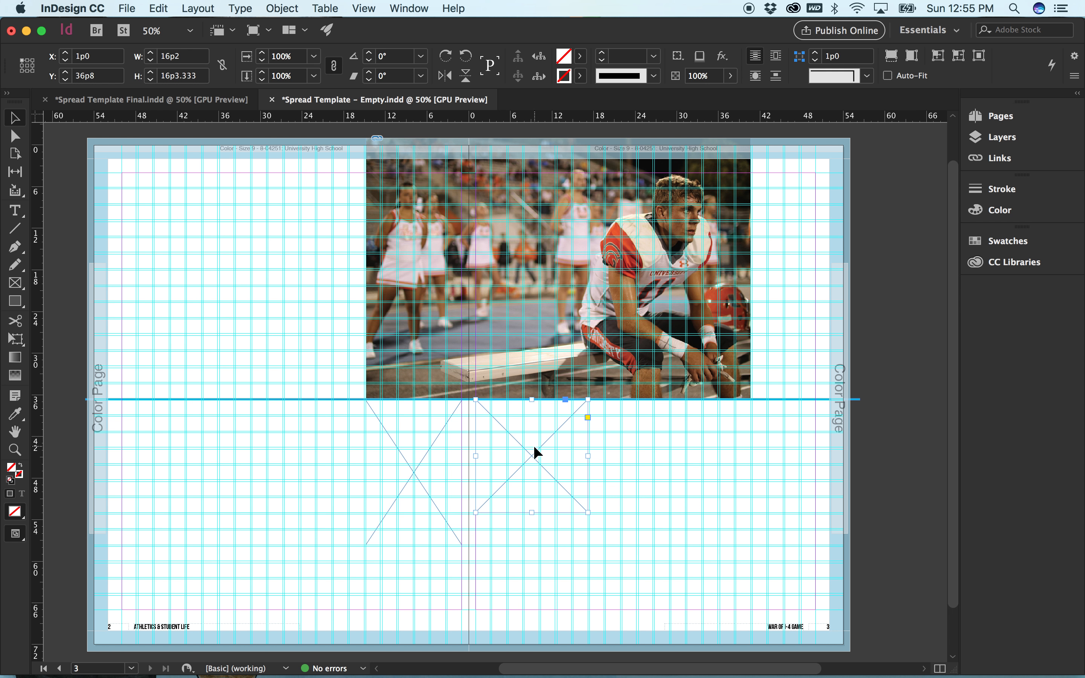
{"action": "left_click_drag", "start_coordinate": [538, 453], "coordinate": [539, 569]}
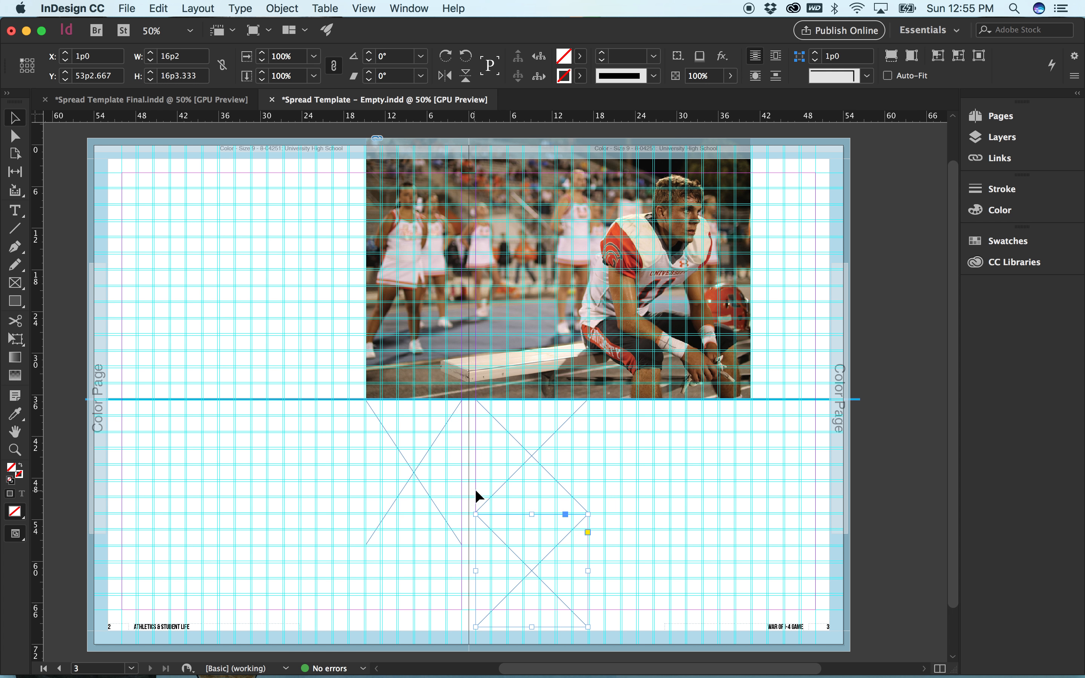
{"action": "left_click_drag", "start_coordinate": [531, 627], "coordinate": [531, 610]}
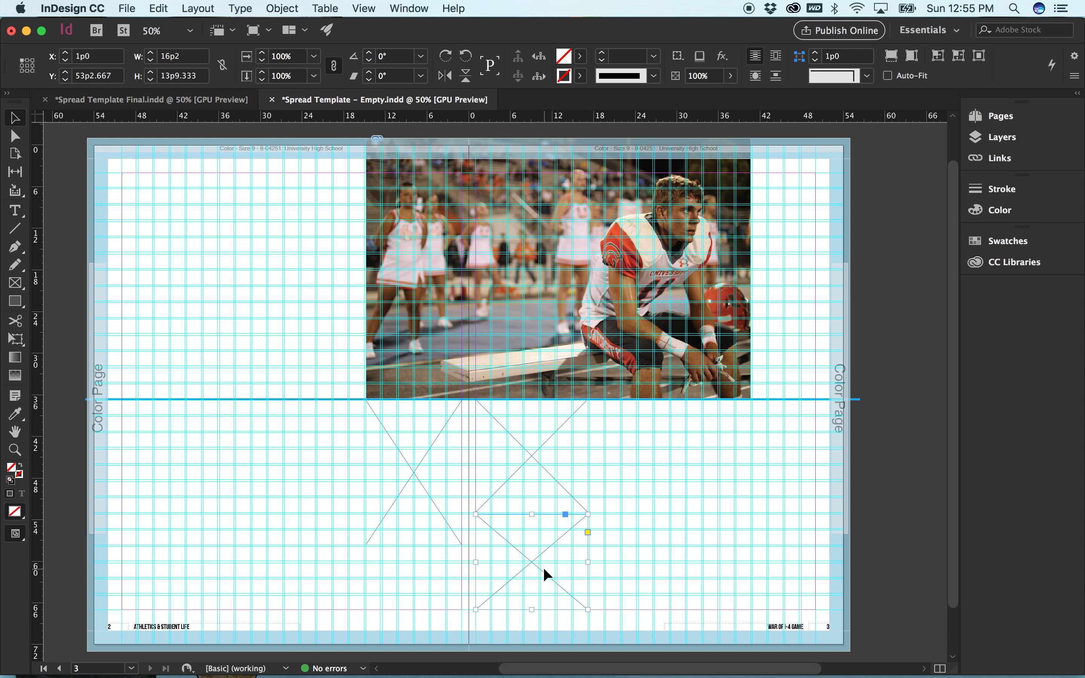
{"action": "left_click", "coordinate": [651, 506]}
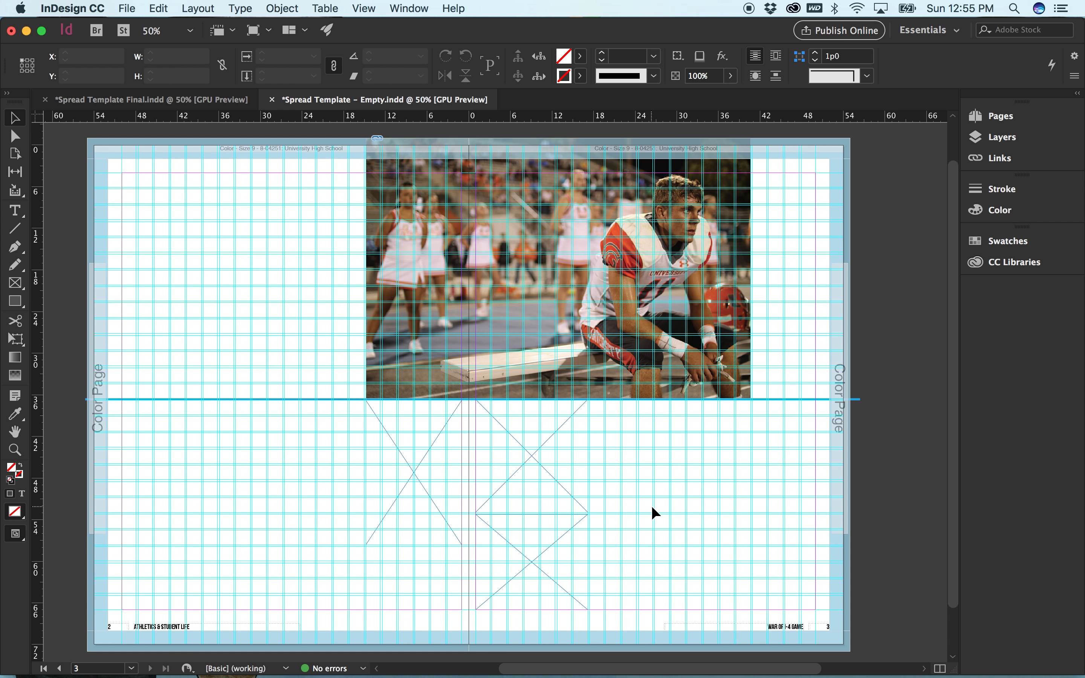
Draw a horizontal picture frame about 23p2 by 11p6 below the bar, from the square frame to the dominant photo's right edge.
{"action": "left_click", "coordinate": [15, 282]}
{"action": "left_click_drag", "start_coordinate": [589, 398], "coordinate": [677, 469]}
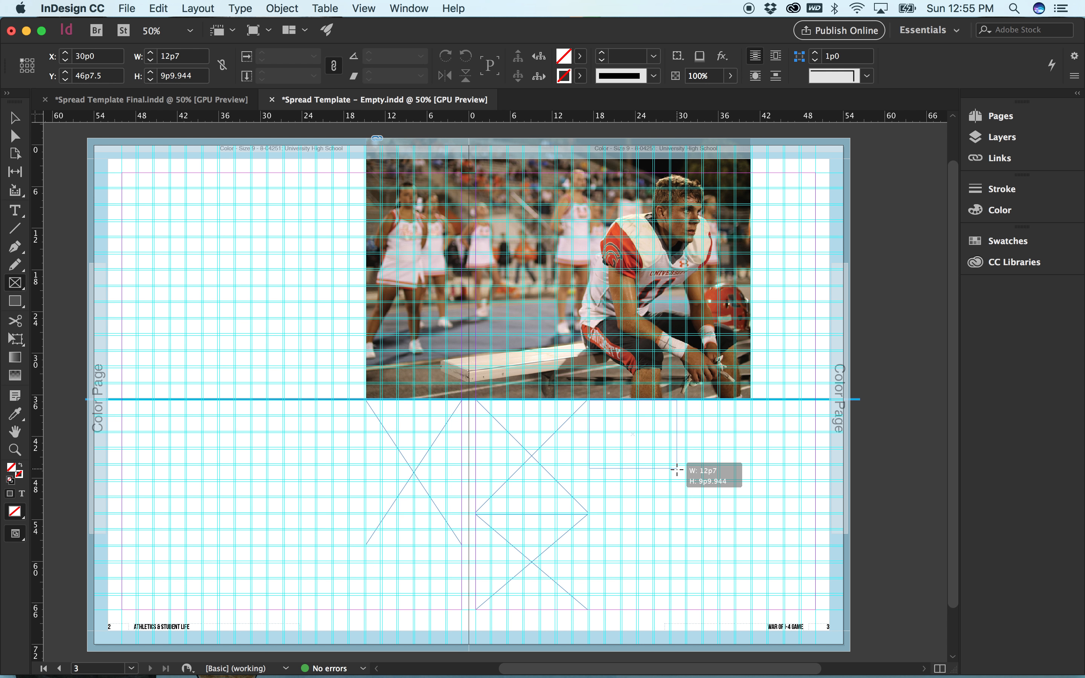
{"action": "left_click_drag", "start_coordinate": [677, 470], "coordinate": [749, 481]}
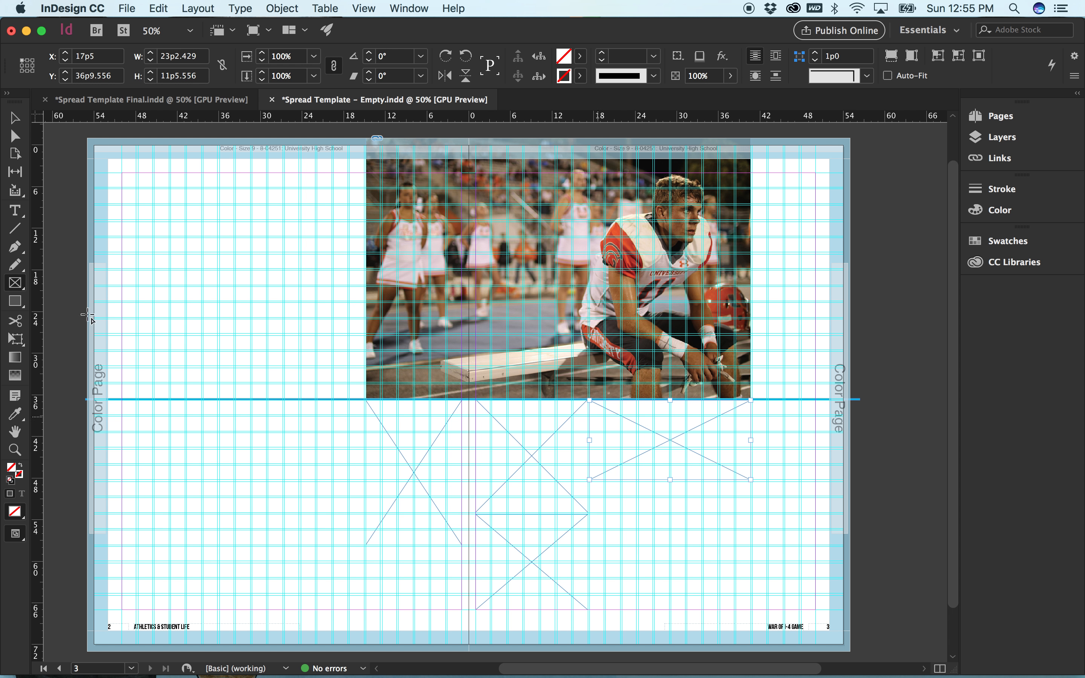
{"action": "left_click", "coordinate": [18, 117]}
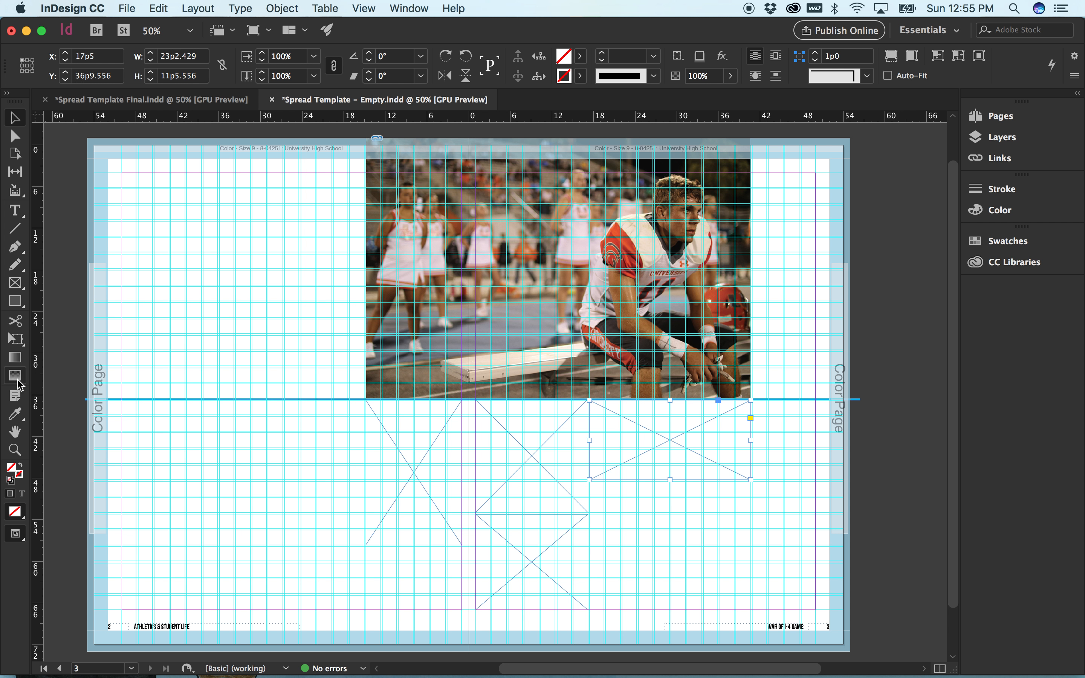
Draw a picture frame about 9p2 by 11p6 above the bar, between the dominant photo and the right page's outer margin.
{"action": "left_click", "coordinate": [15, 283]}
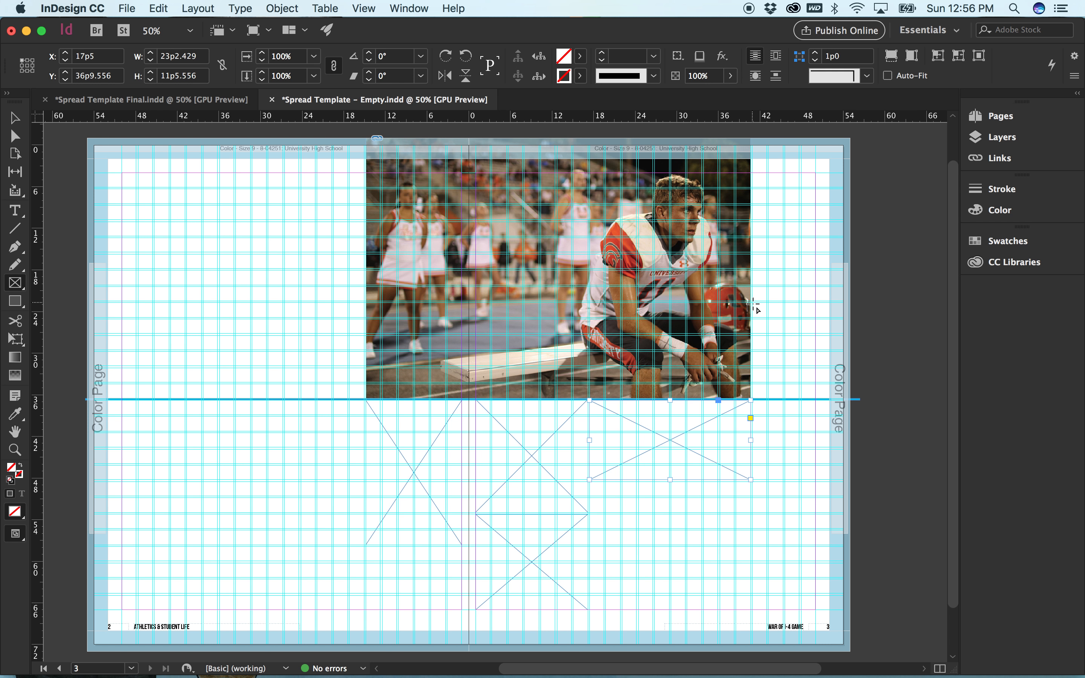
{"action": "mouse_move", "coordinate": [753, 319]}
{"action": "left_mouse_down"}
{"action": "mouse_move", "coordinate": [830, 363]}
{"action": "mouse_move", "coordinate": [816, 398]}
{"action": "left_mouse_up"}
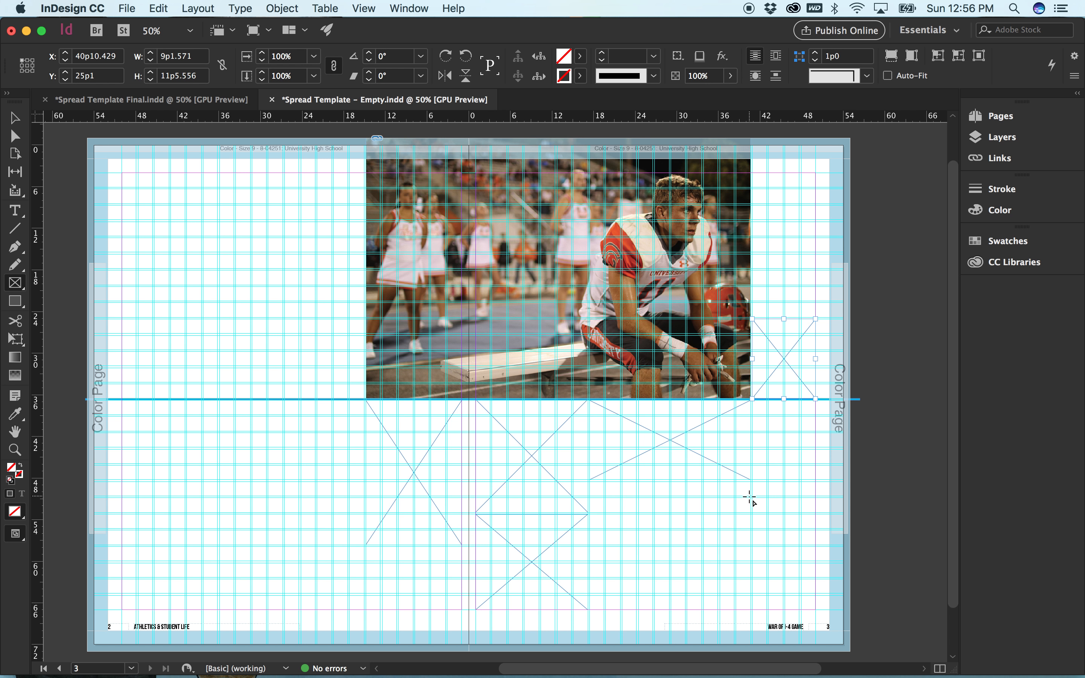
{"action": "left_click", "coordinate": [15, 117]}
{"action": "left_click", "coordinate": [205, 292]}
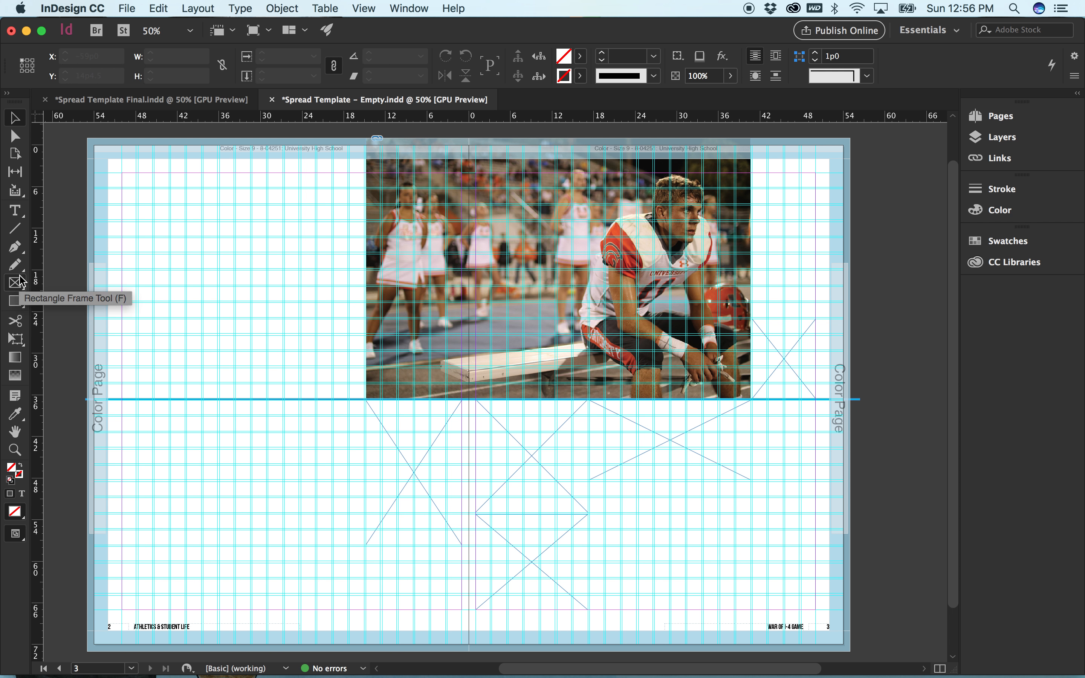
Place IMG_0403 copy.jpg in the vertical frame below the bar on the left page and fill the frame proportionally.
{"action": "left_click", "coordinate": [397, 424]}
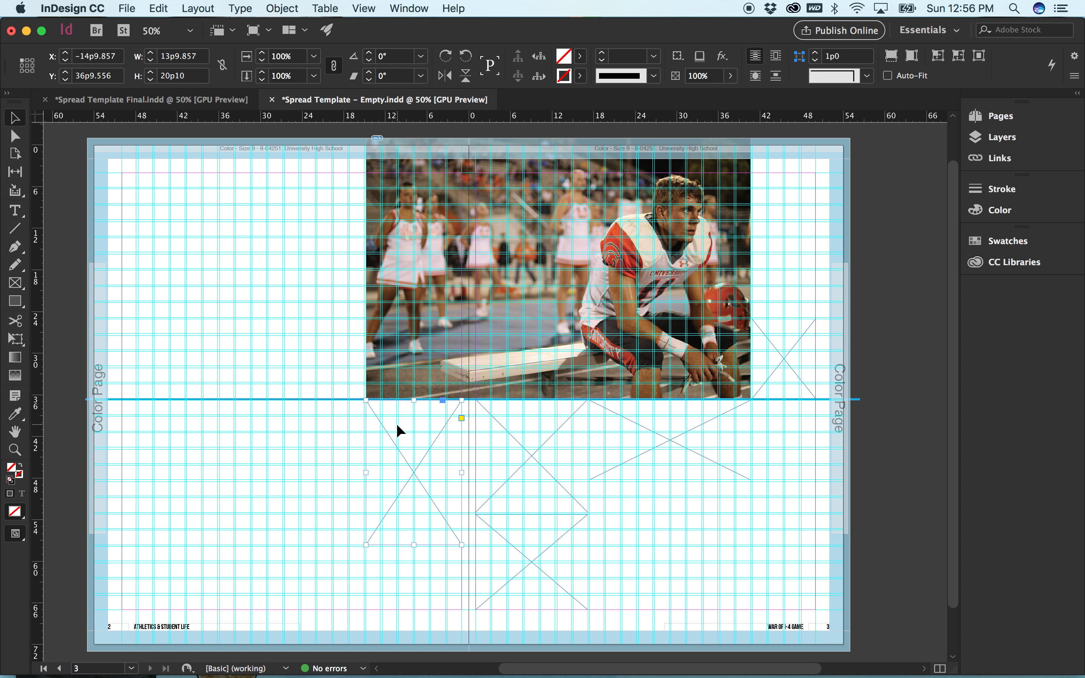
{"action": "key", "text": "super+d"}
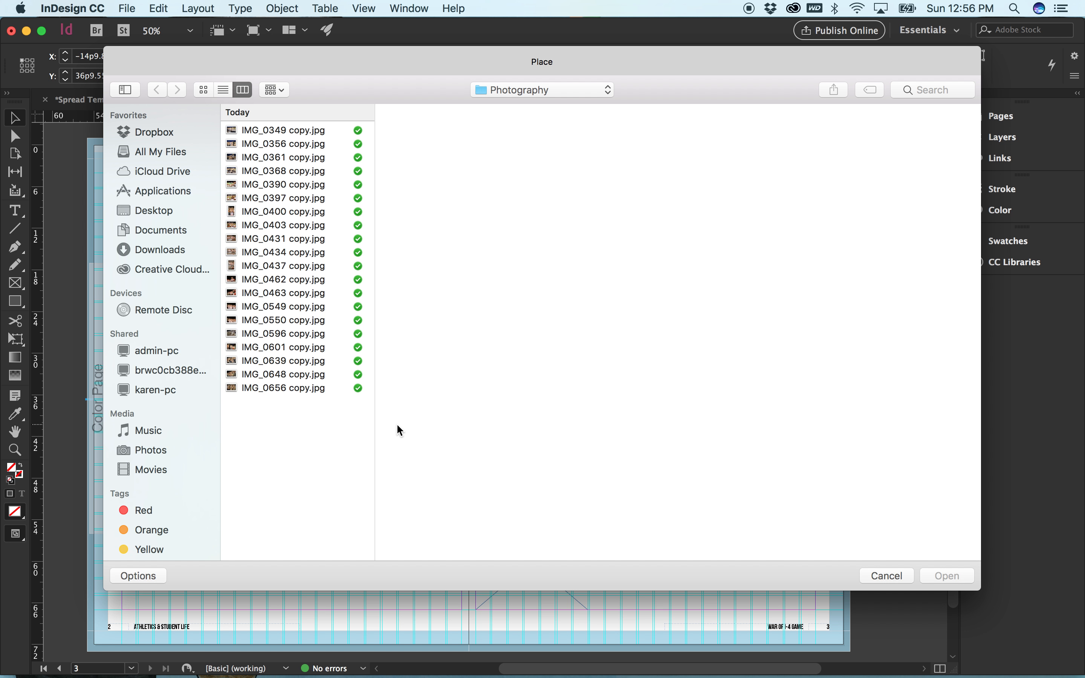
{"action": "left_click", "coordinate": [316, 212]}
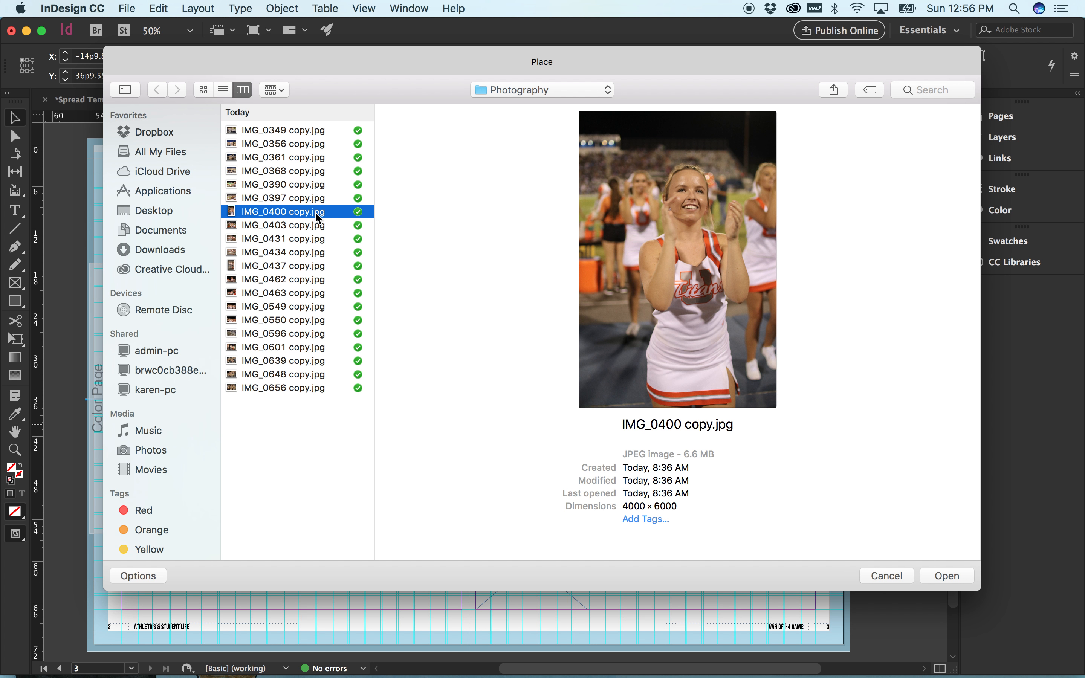
{"action": "key", "text": "Up"}
{"action": "key", "text": "Up"}
{"action": "key", "text": "Up"}
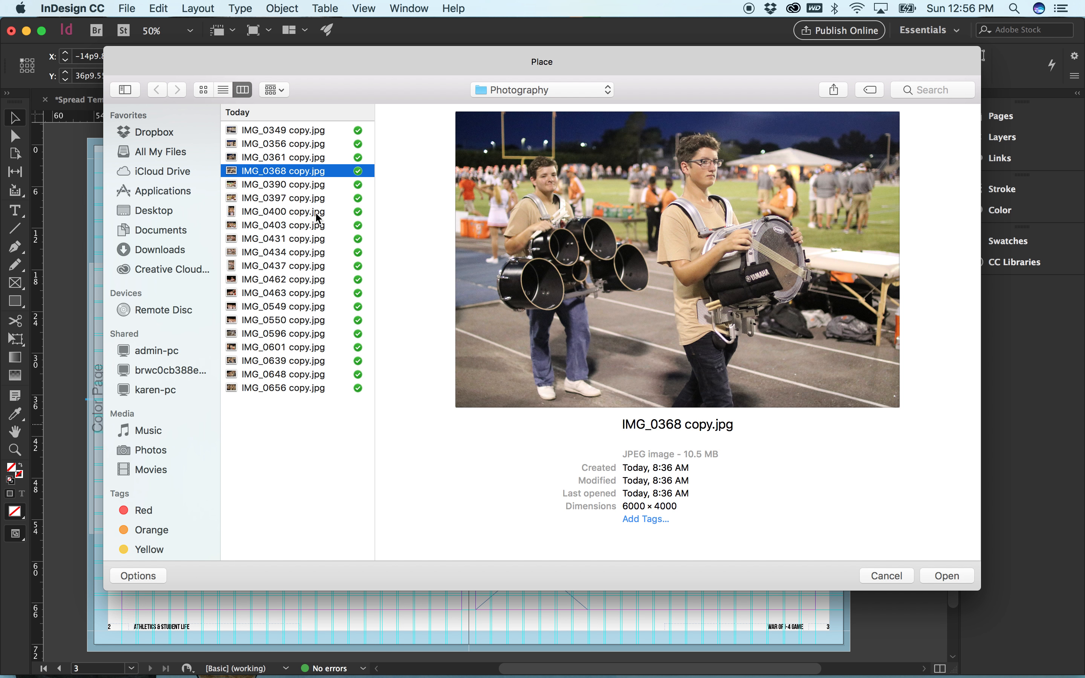
{"action": "key", "text": "Up"}
{"action": "key", "text": "Up"}
{"action": "key", "text": "Up"}
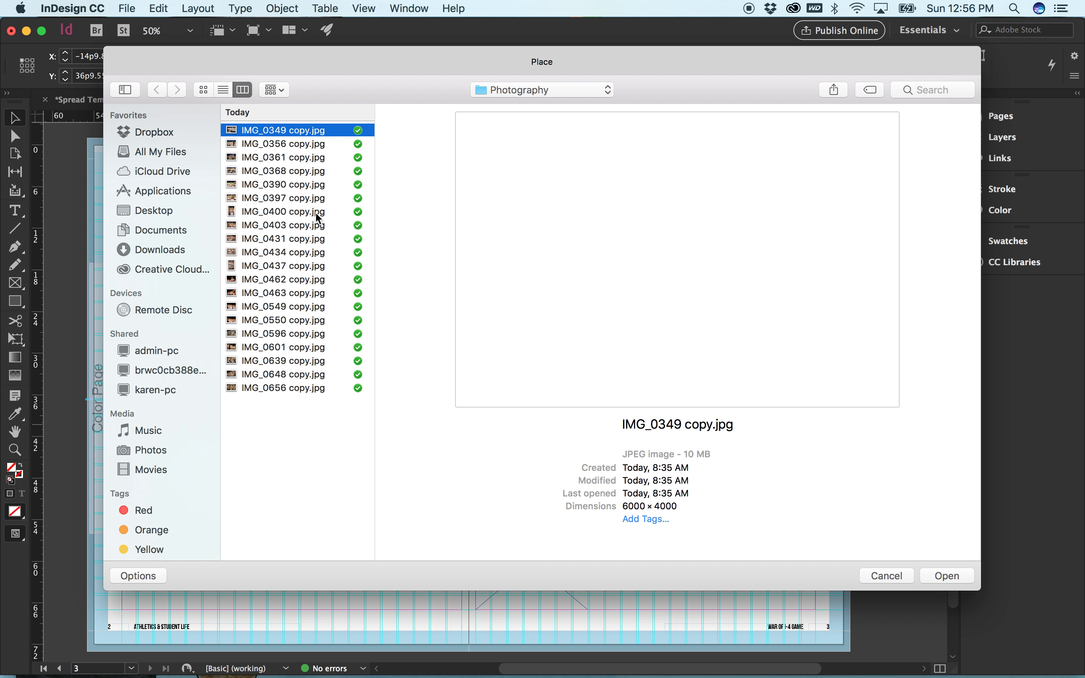
{"action": "key", "text": "Down"}
{"action": "key", "text": "Down"}
{"action": "key", "text": "Down"}
{"action": "key", "text": "Down"}
{"action": "key", "text": "Down"}
{"action": "key", "text": "Down"}
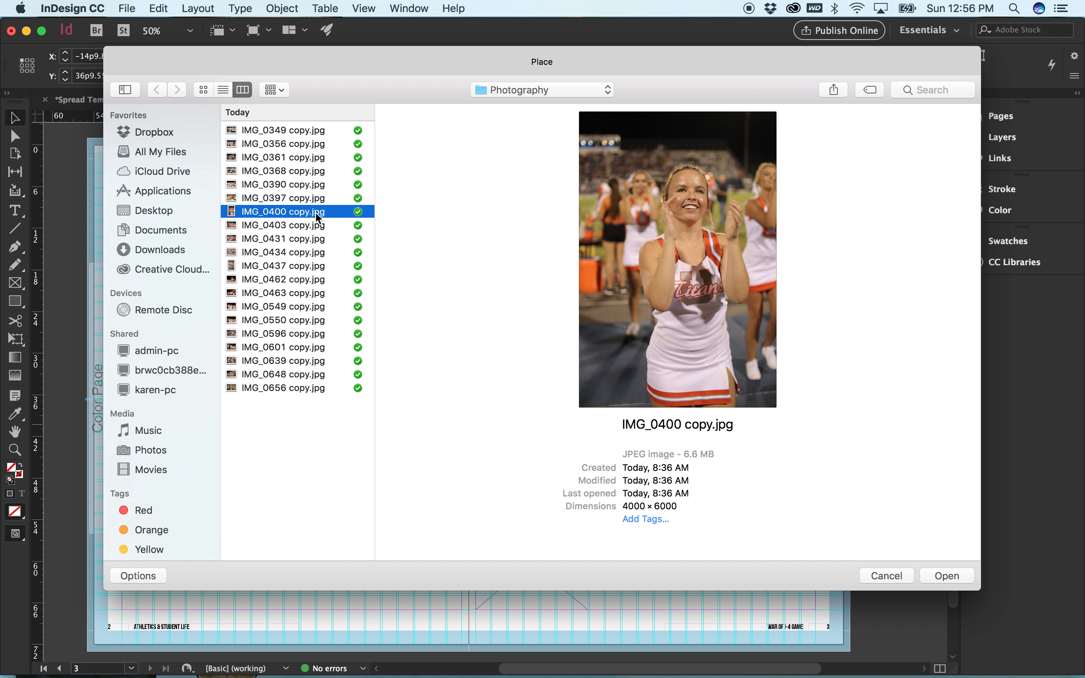
{"action": "key", "text": "Down"}
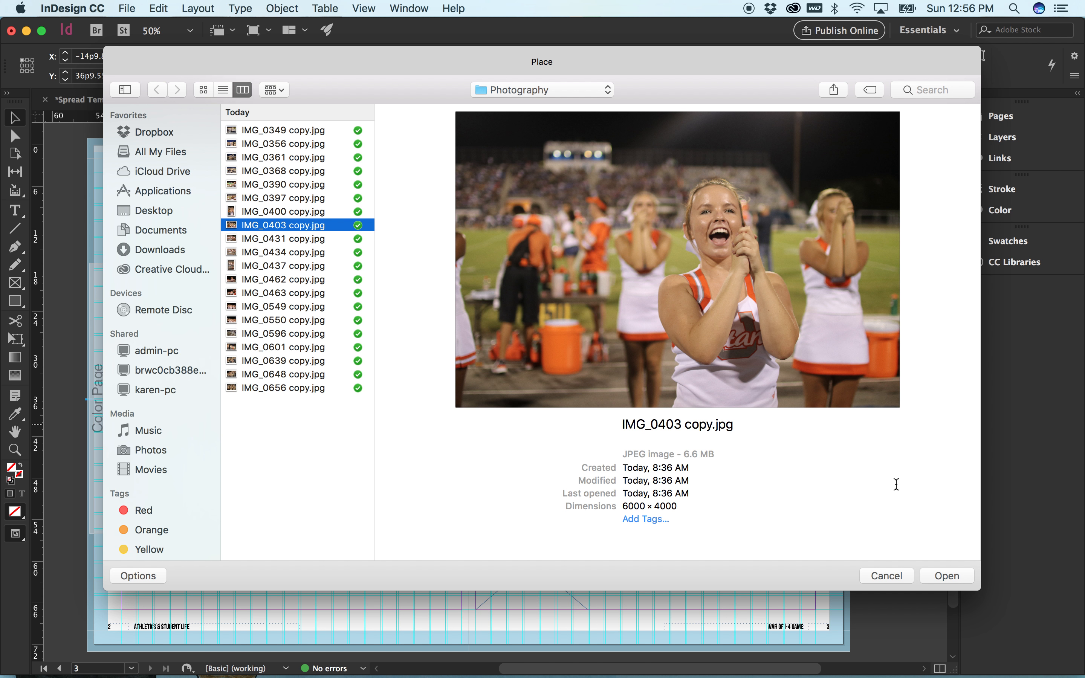
{"action": "left_click", "coordinate": [945, 576]}
{"action": "left_click", "coordinate": [413, 472]}
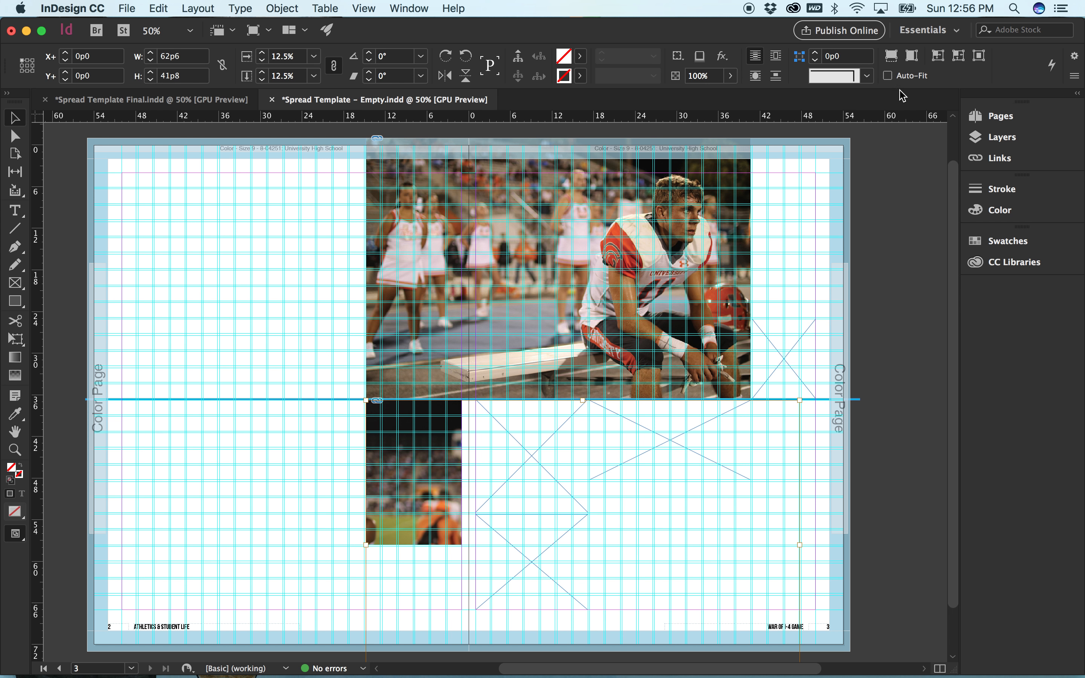
{"action": "left_click", "coordinate": [891, 56]}
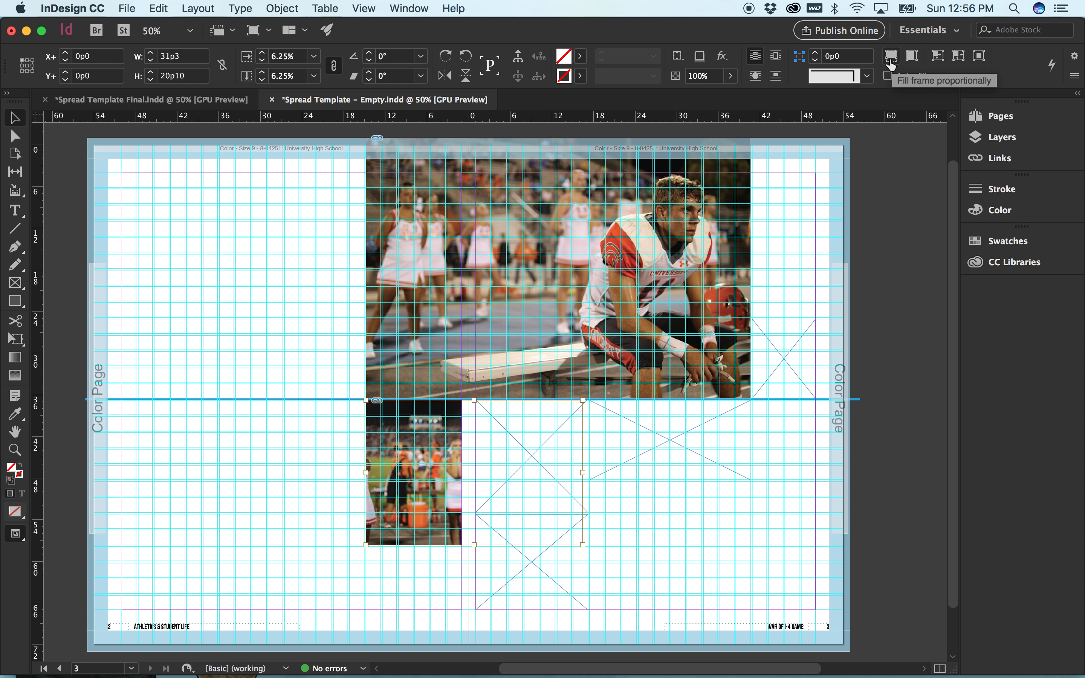
{"action": "right_click", "coordinate": [424, 422]}
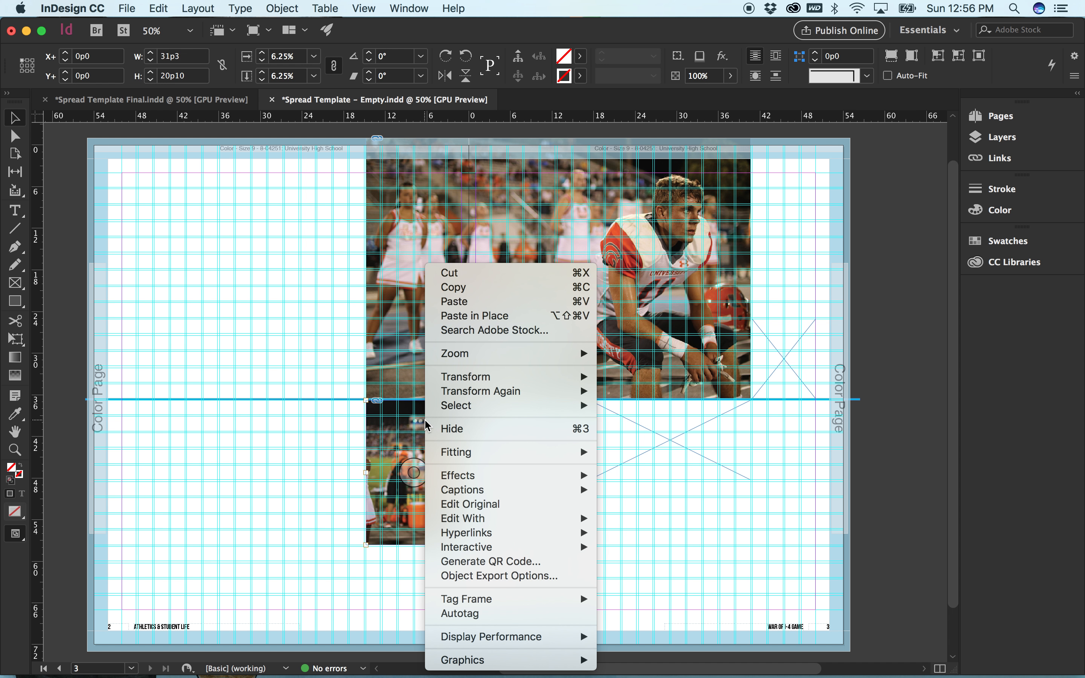
{"action": "mouse_move", "coordinate": [486, 481]}
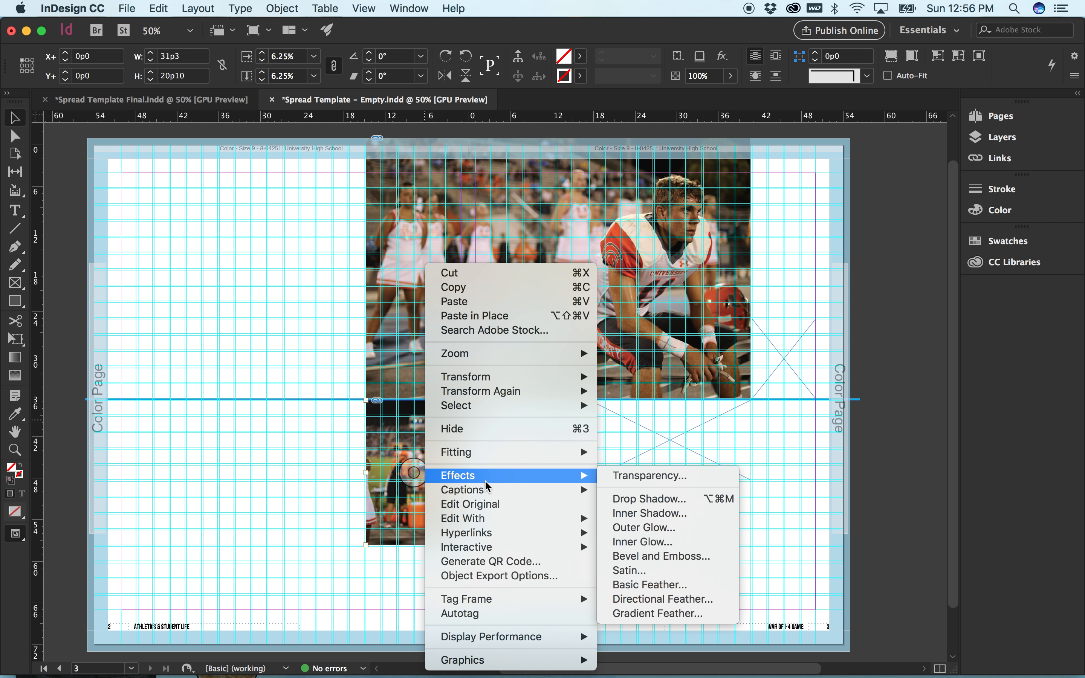
{"action": "mouse_move", "coordinate": [496, 453]}
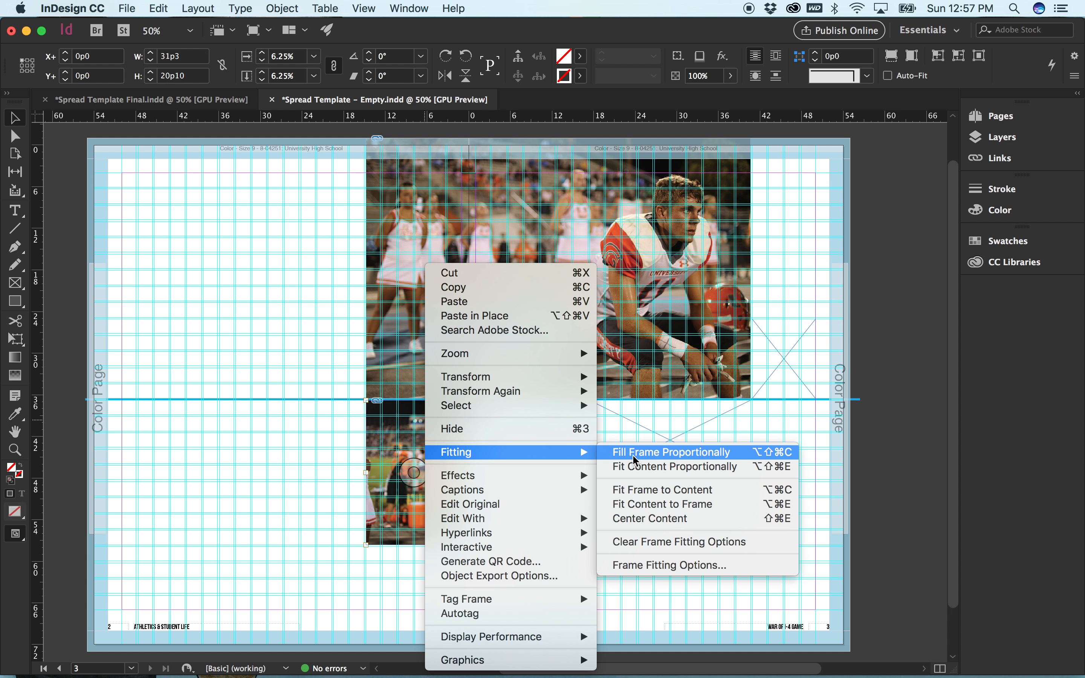
{"action": "left_click", "coordinate": [303, 412]}
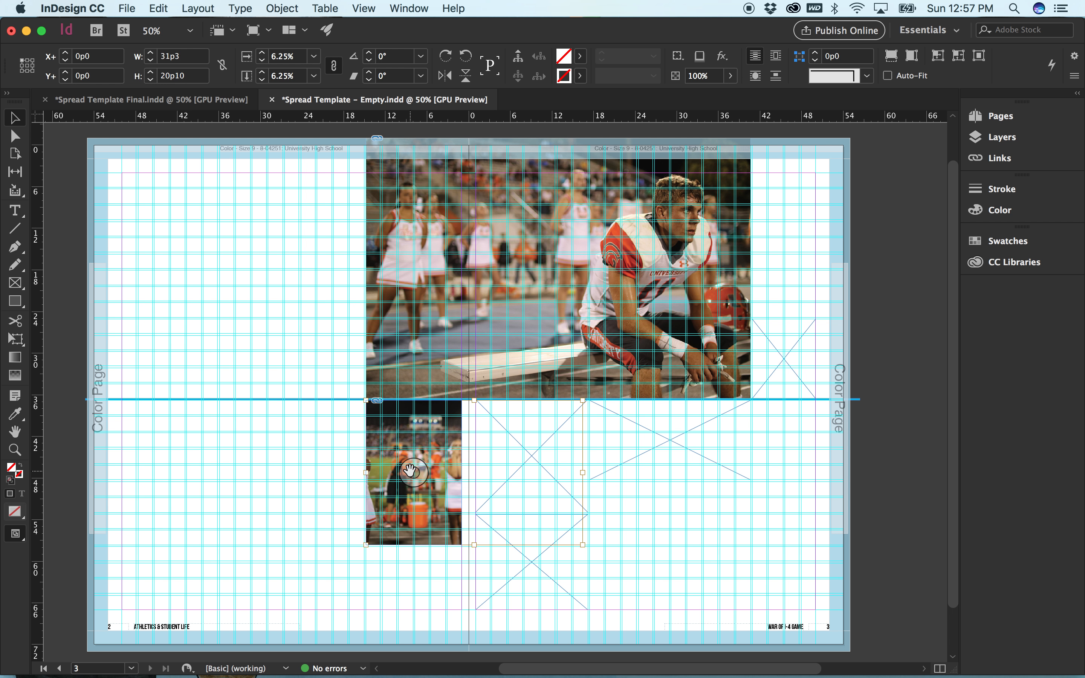
Shift the photo inside its frame to center the clapping cheerleader and enlarge it proportionally to about 7.03%.
{"action": "mouse_move", "coordinate": [406, 469]}
{"action": "left_mouse_down"}
{"action": "mouse_move", "coordinate": [337, 479]}
{"action": "mouse_move", "coordinate": [419, 482]}
{"action": "mouse_move", "coordinate": [406, 483]}
{"action": "left_mouse_up"}
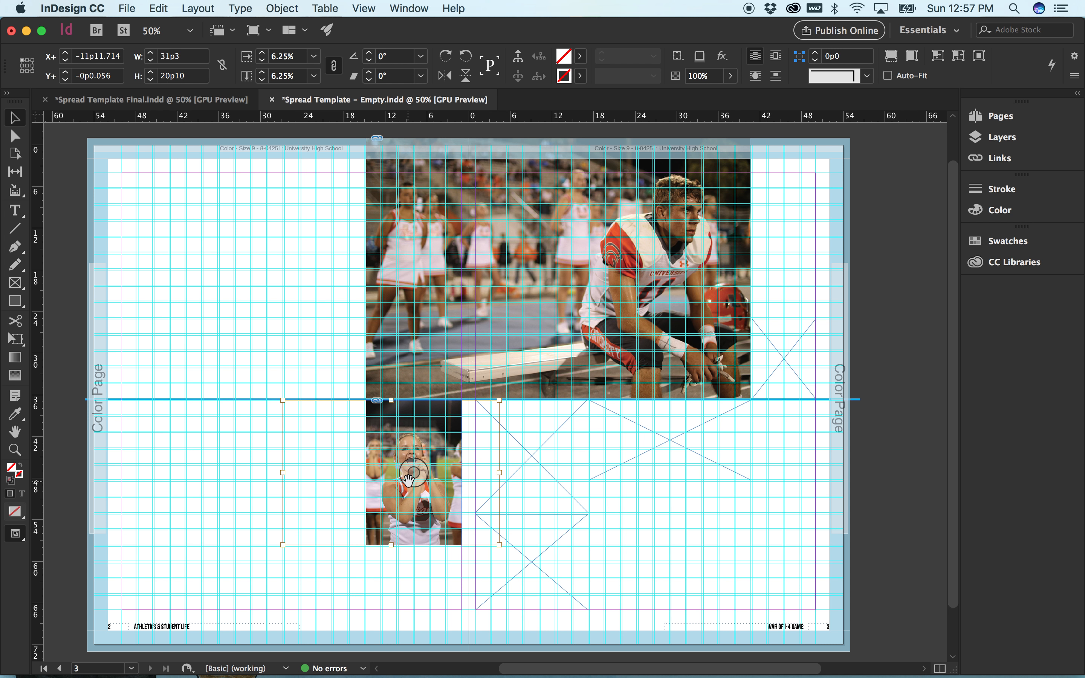
{"action": "left_click_drag", "start_coordinate": [500, 398], "coordinate": [526, 382]}
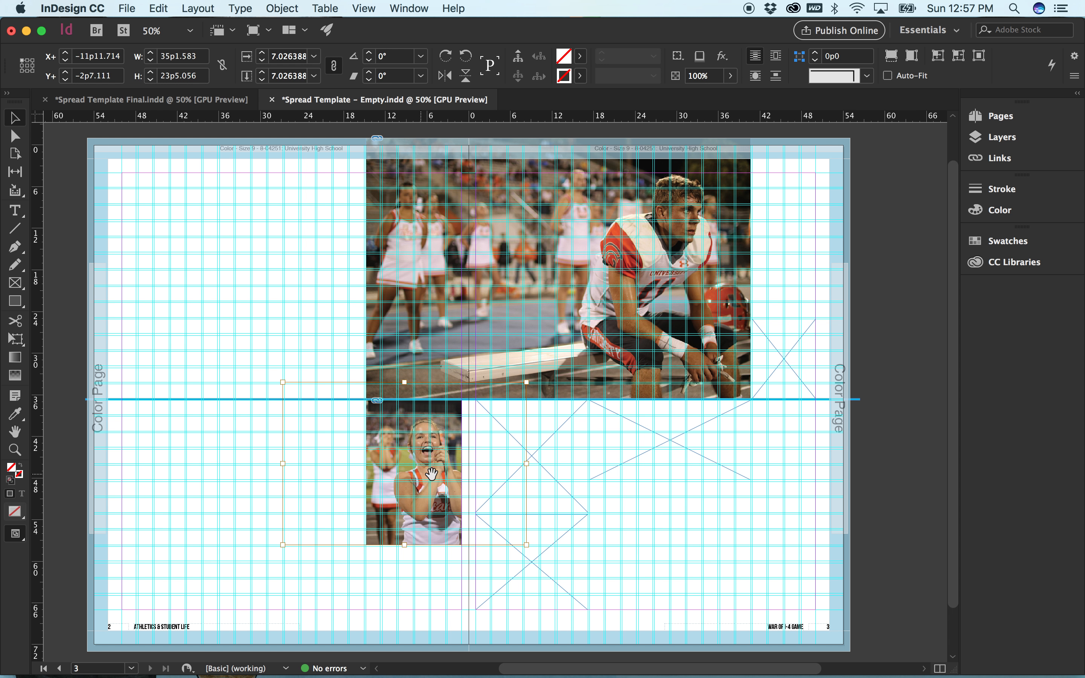
{"action": "left_click_drag", "start_coordinate": [431, 474], "coordinate": [403, 477]}
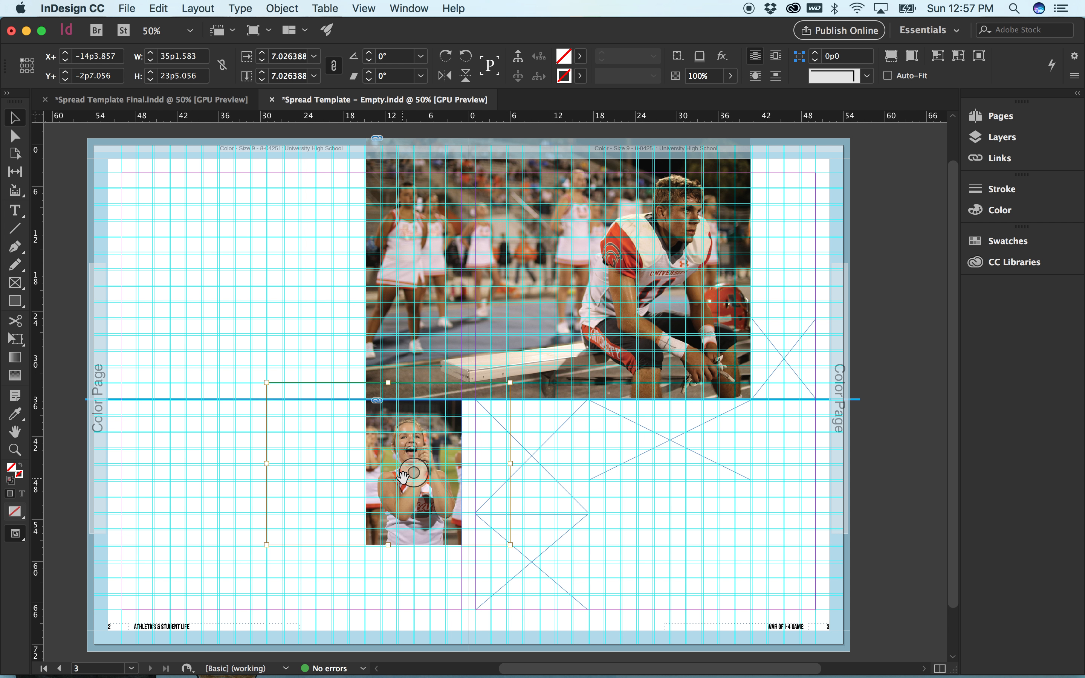
Enlarge the cheerleader photo to about 7.76% and nudge it left and up within its frame.
{"action": "left_click_drag", "start_coordinate": [509, 382], "coordinate": [525, 372]}
{"action": "left_click_drag", "start_coordinate": [267, 547], "coordinate": [259, 553]}
{"action": "key", "text": "Left"}
{"action": "key", "text": "Left"}
{"action": "key", "text": "Left"}
{"action": "key", "text": "Left"}
{"action": "key", "text": "Up"}
{"action": "key", "text": "Up"}
{"action": "key", "text": "Up"}
{"action": "key", "text": "Up"}
{"action": "key", "text": "Up"}
{"action": "key", "text": "Up"}
{"action": "key", "text": "Up"}
{"action": "key", "text": "Up"}
{"action": "key", "text": "Up"}
{"action": "key", "text": "Up"}
{"action": "key", "text": "Left"}
{"action": "key", "text": "Left"}
{"action": "key", "text": "Left"}
{"action": "key", "text": "Up"}
{"action": "key", "text": "Left"}
{"action": "key", "text": "Left"}
{"action": "key", "text": "Left"}
{"action": "key", "text": "Left"}
{"action": "key", "text": "Left"}
{"action": "key", "text": "Left"}
{"action": "key", "text": "Left"}
{"action": "key", "text": "Left"}
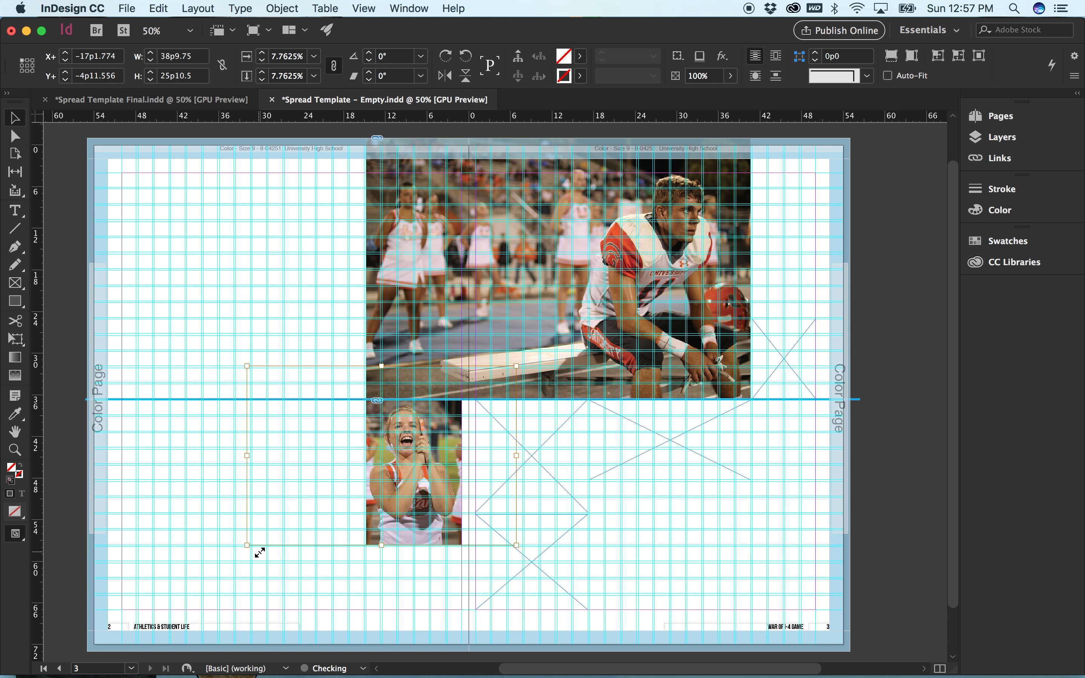
Preview the spread without guides and frame edges, then return to the normal view.
{"action": "left_click", "coordinate": [365, 591]}
{"action": "key", "text": "w"}
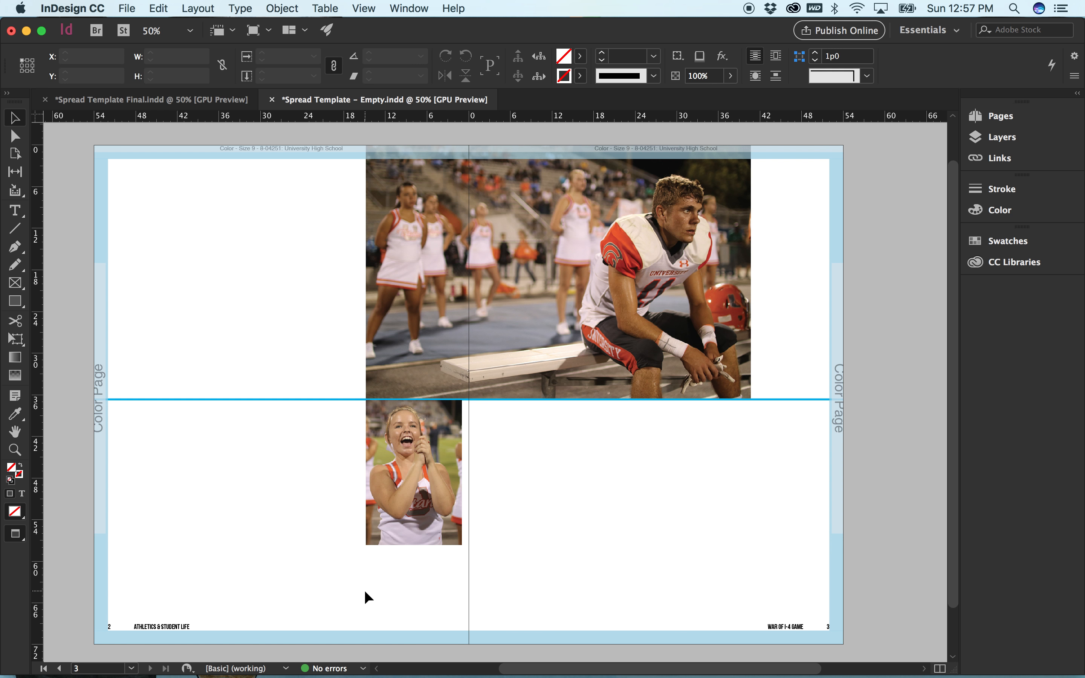
{"action": "key", "text": "w"}
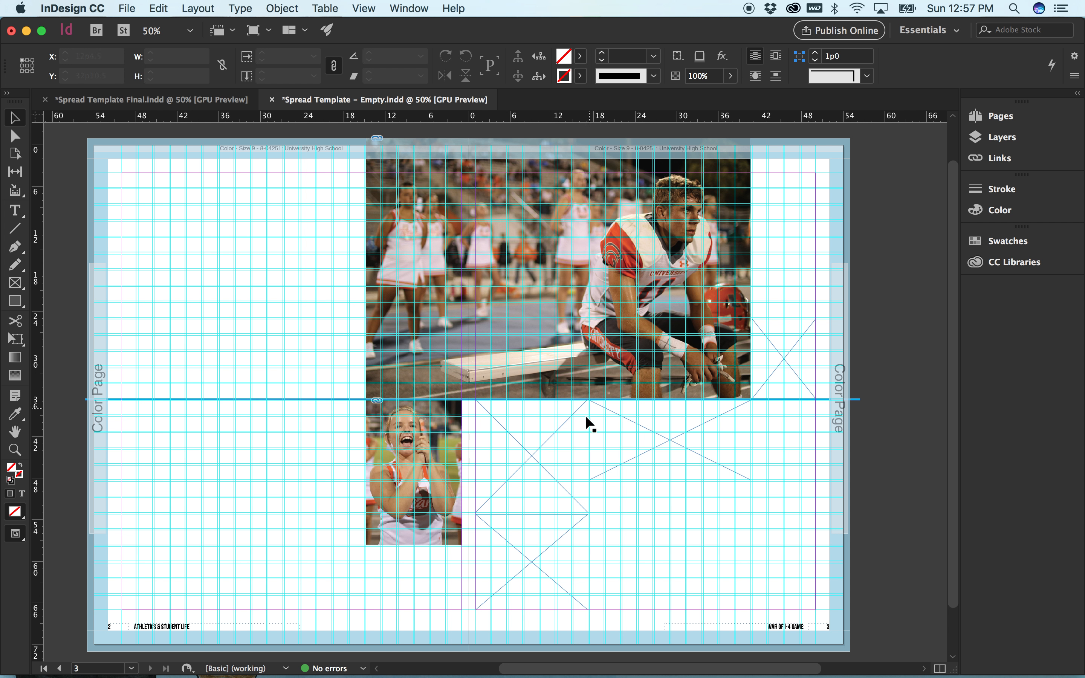
Place IMG_0462 copy.jpg in the nearly square frame below the bar on the right page and fill the frame proportionally.
{"action": "left_click", "coordinate": [550, 466]}
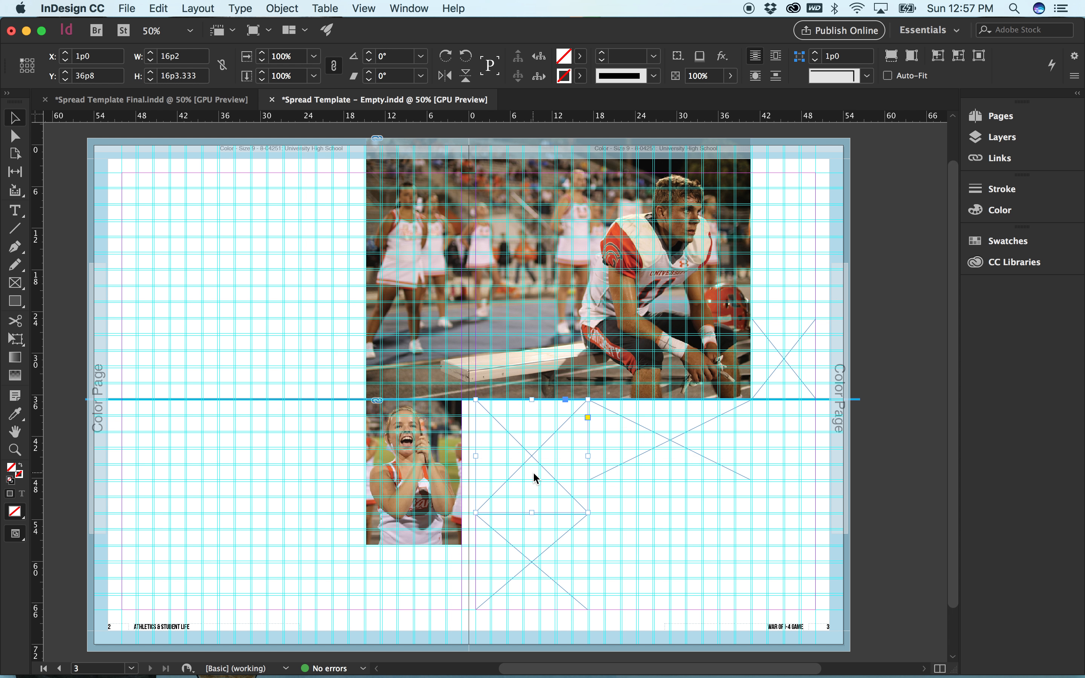
{"action": "key", "text": "super+d"}
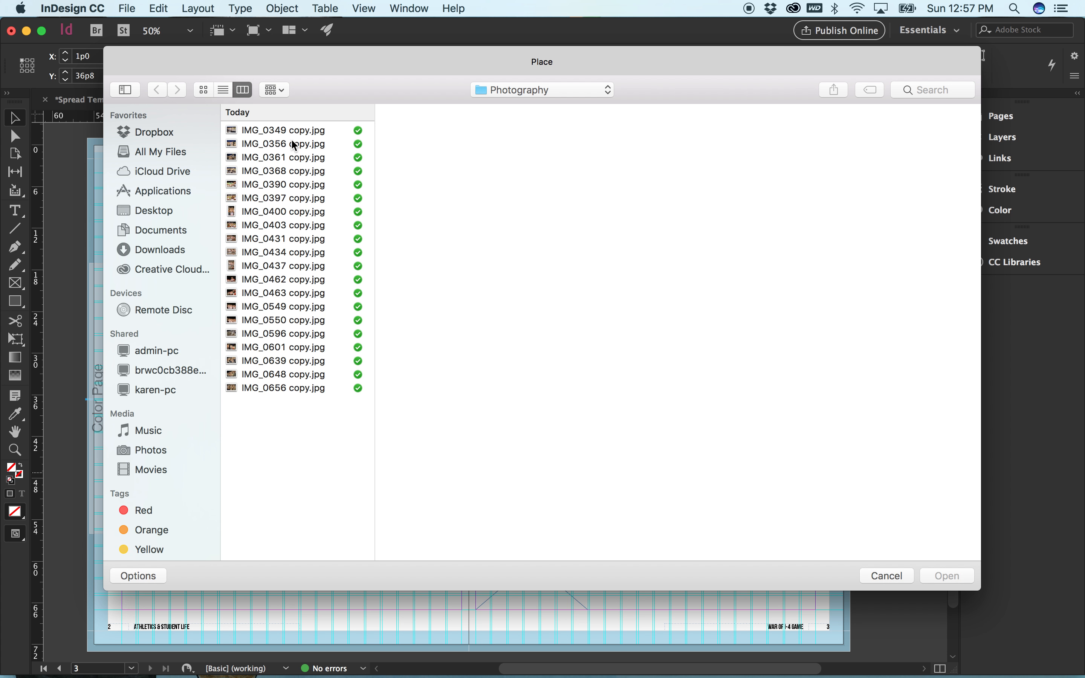
{"action": "left_click", "coordinate": [271, 291]}
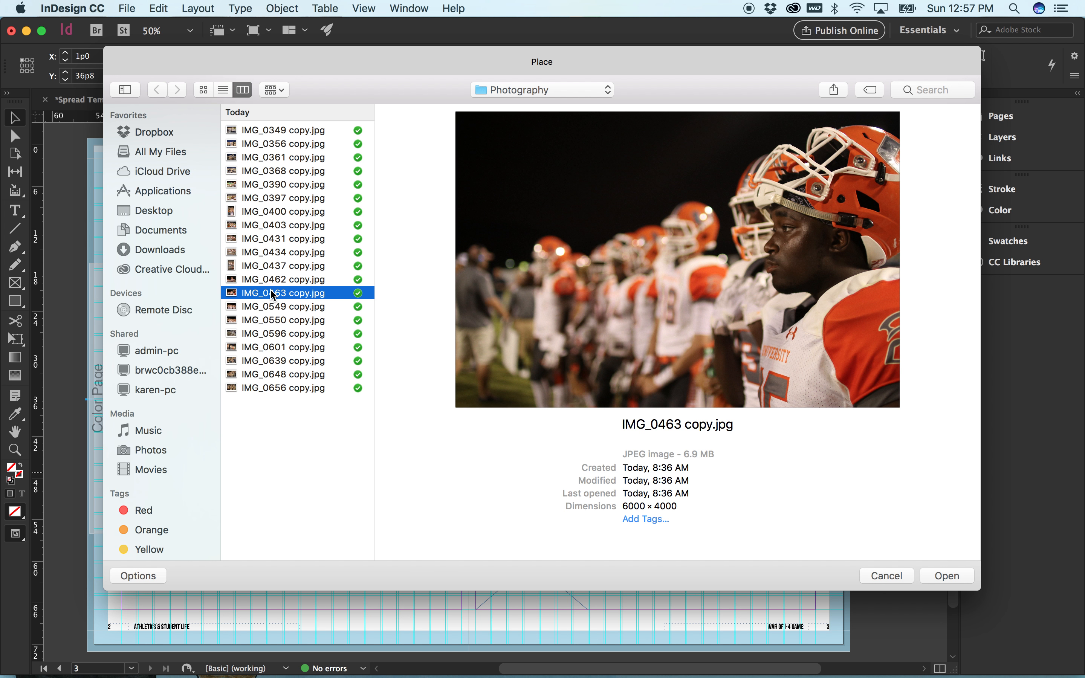
{"action": "key", "text": "Up"}
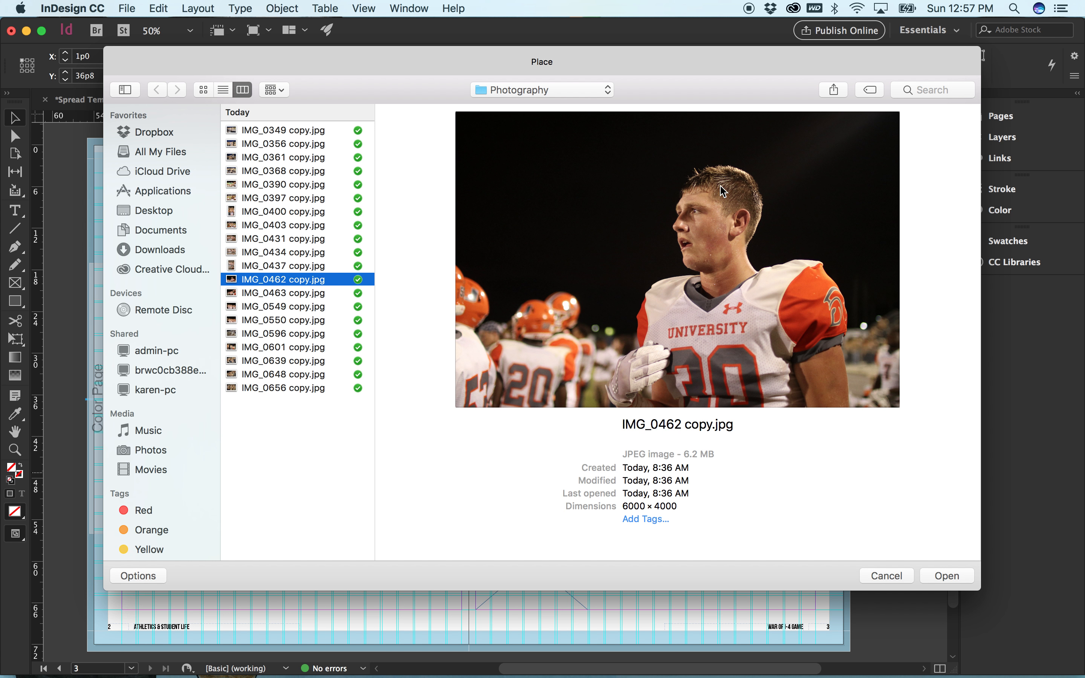
{"action": "left_click", "coordinate": [954, 579]}
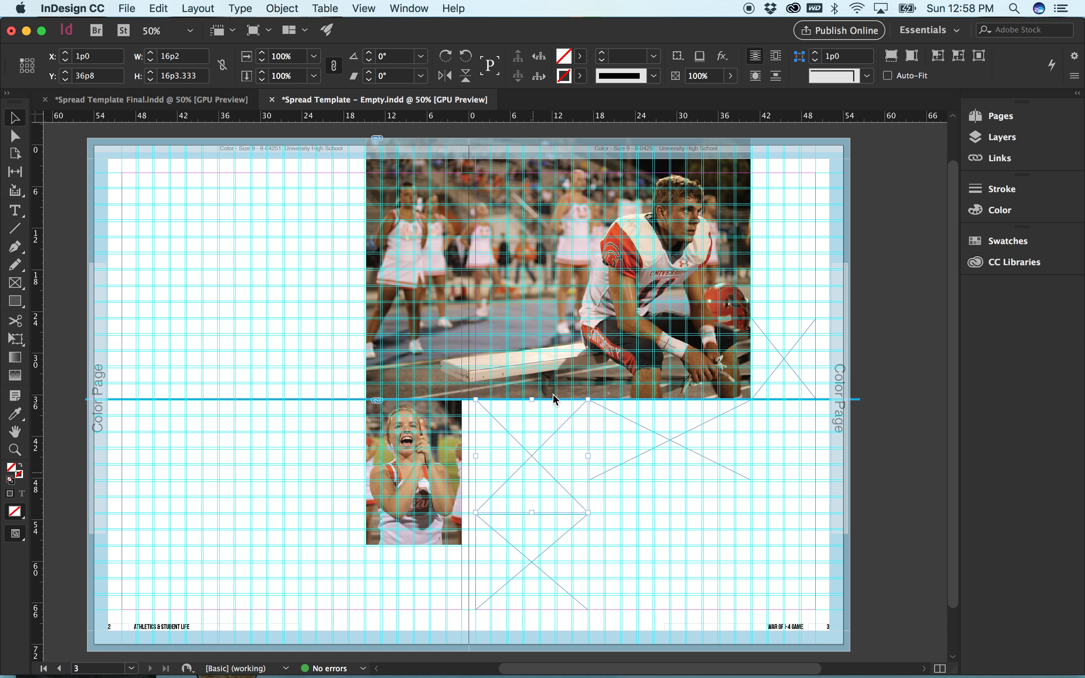
{"action": "left_click", "coordinate": [555, 403]}
{"action": "left_click", "coordinate": [891, 55]}
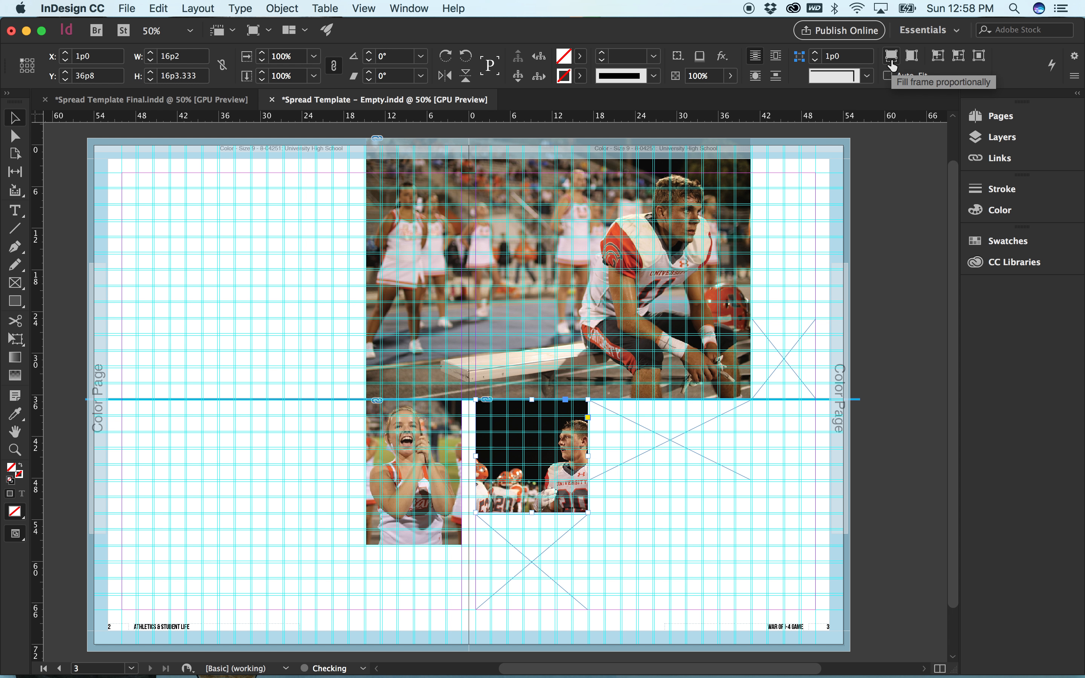
Shift the player photo to center him in the square frame and enlarge it proportionally to about 5.53%.
{"action": "mouse_move", "coordinate": [536, 459]}
{"action": "left_mouse_down"}
{"action": "mouse_move", "coordinate": [499, 462]}
{"action": "mouse_move", "coordinate": [526, 460]}
{"action": "left_mouse_up"}
{"action": "left_click", "coordinate": [540, 450]}
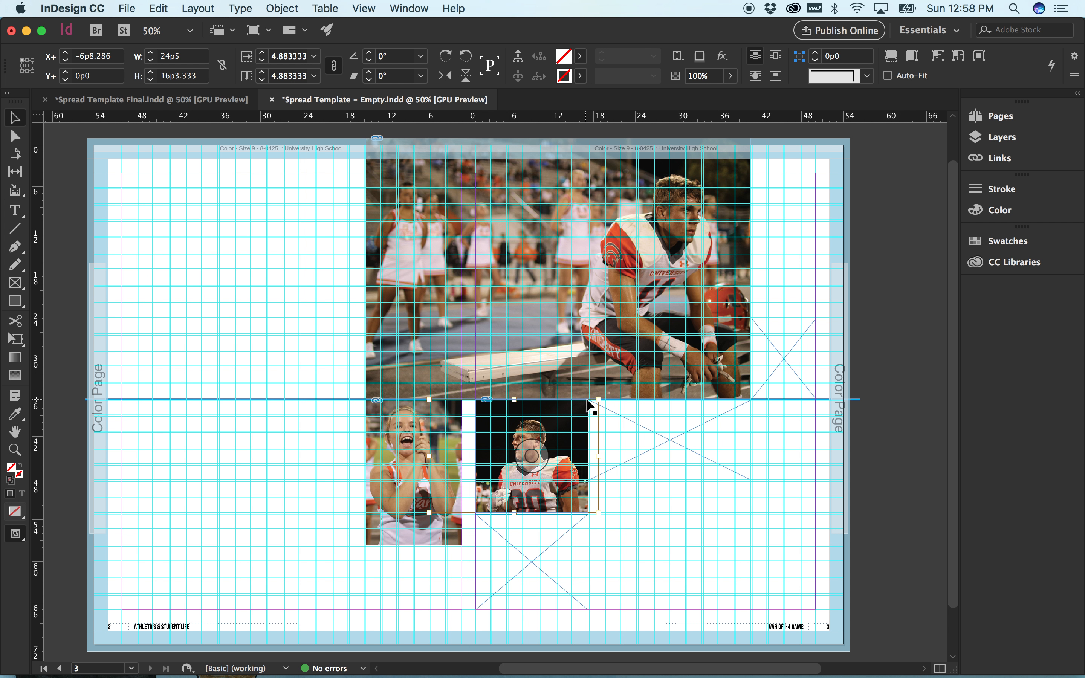
{"action": "left_click_drag", "start_coordinate": [599, 399], "coordinate": [612, 390]}
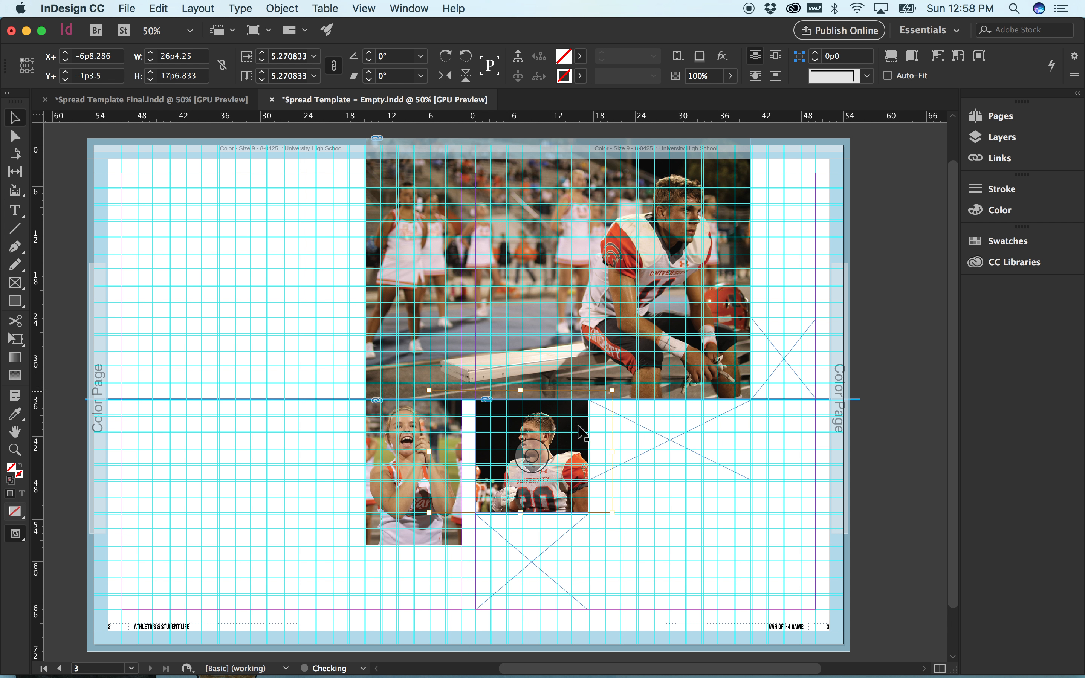
{"action": "left_click_drag", "start_coordinate": [429, 512], "coordinate": [420, 518]}
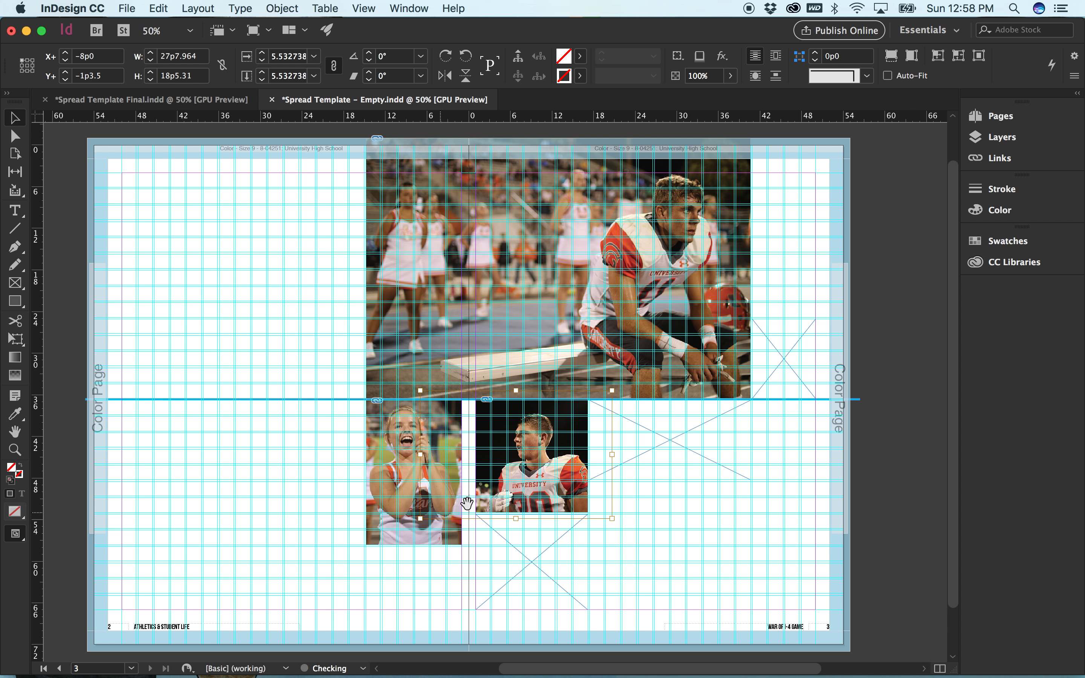
{"action": "left_click_drag", "start_coordinate": [527, 470], "coordinate": [525, 461]}
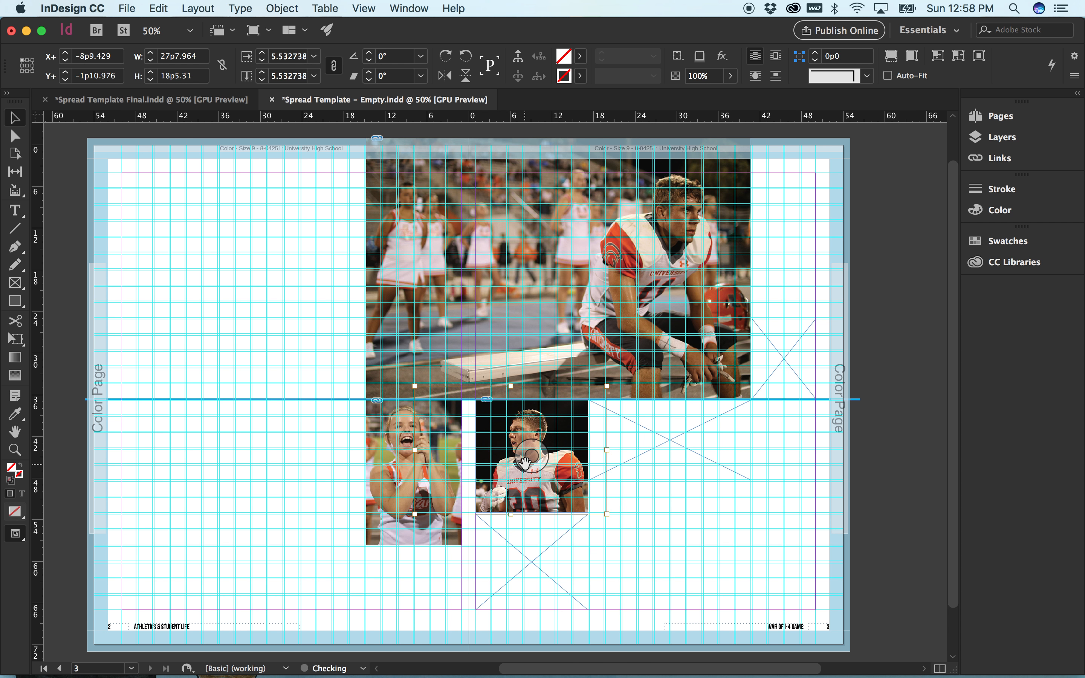
{"action": "left_click", "coordinate": [899, 389]}
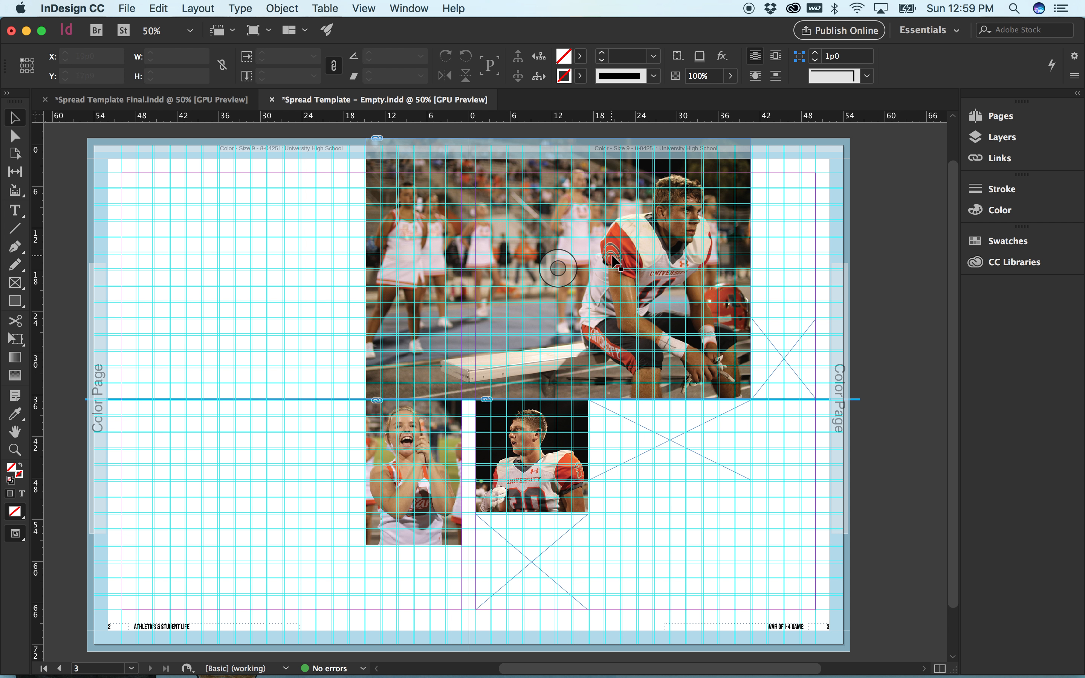
Fill the frame directly below the square one proportionally with IMG_0463 copy.jpg and shift the photo left to show the helmeted player.
{"action": "left_click", "coordinate": [532, 589]}
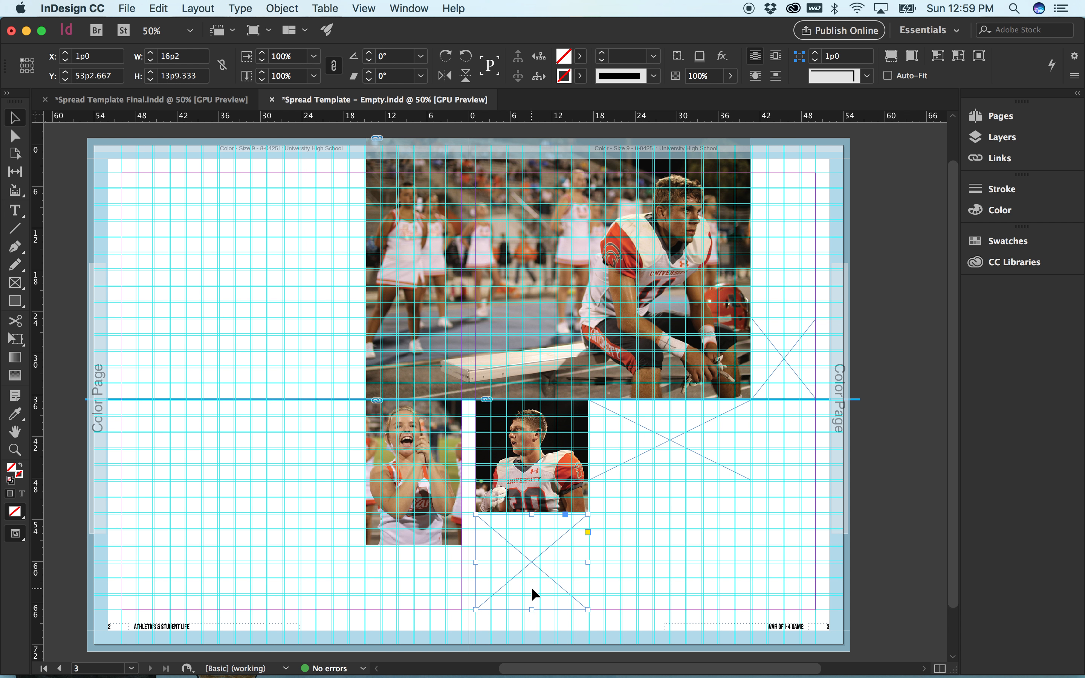
{"action": "key", "text": "super+d"}
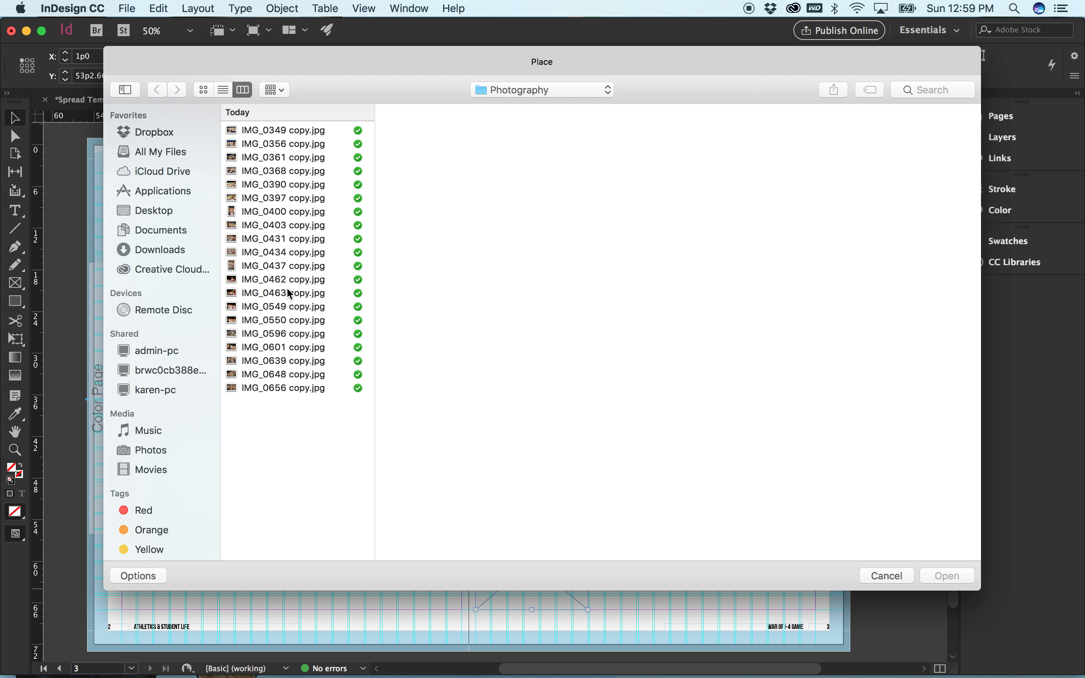
{"action": "left_click", "coordinate": [289, 294]}
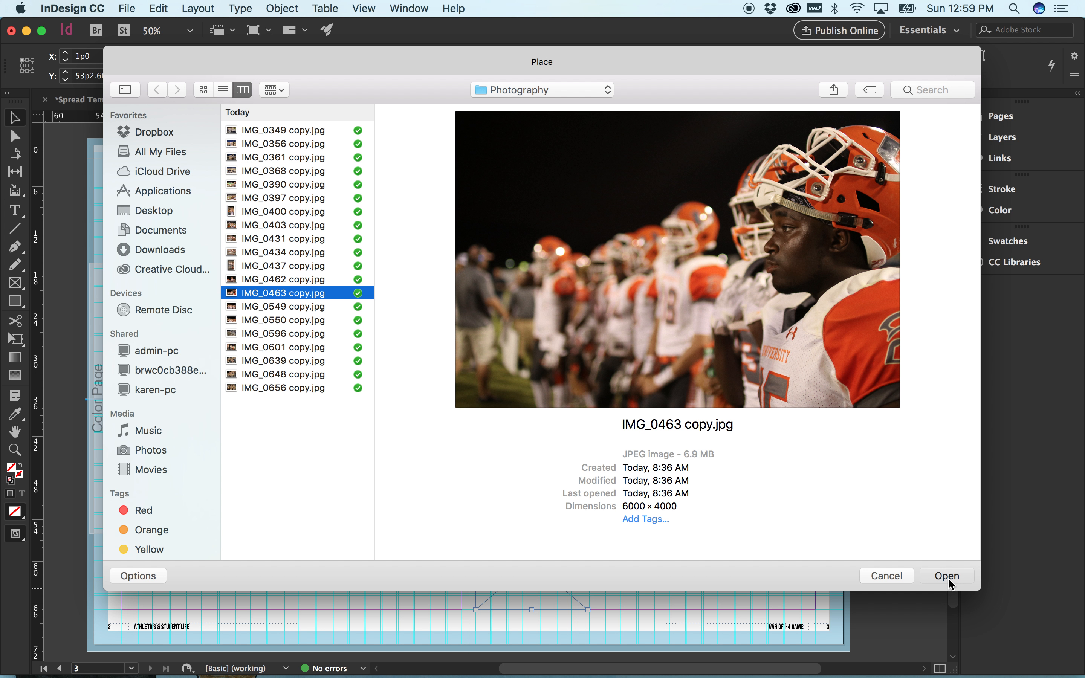
{"action": "left_click", "coordinate": [947, 576]}
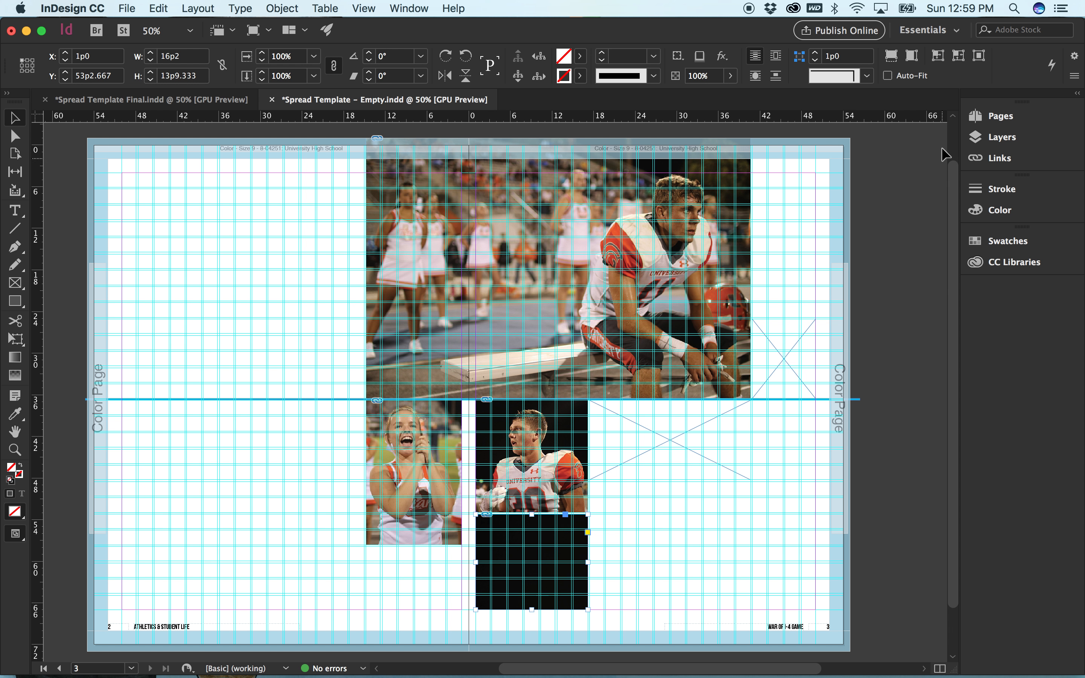
{"action": "left_click_drag", "start_coordinate": [531, 572], "coordinate": [519, 565]}
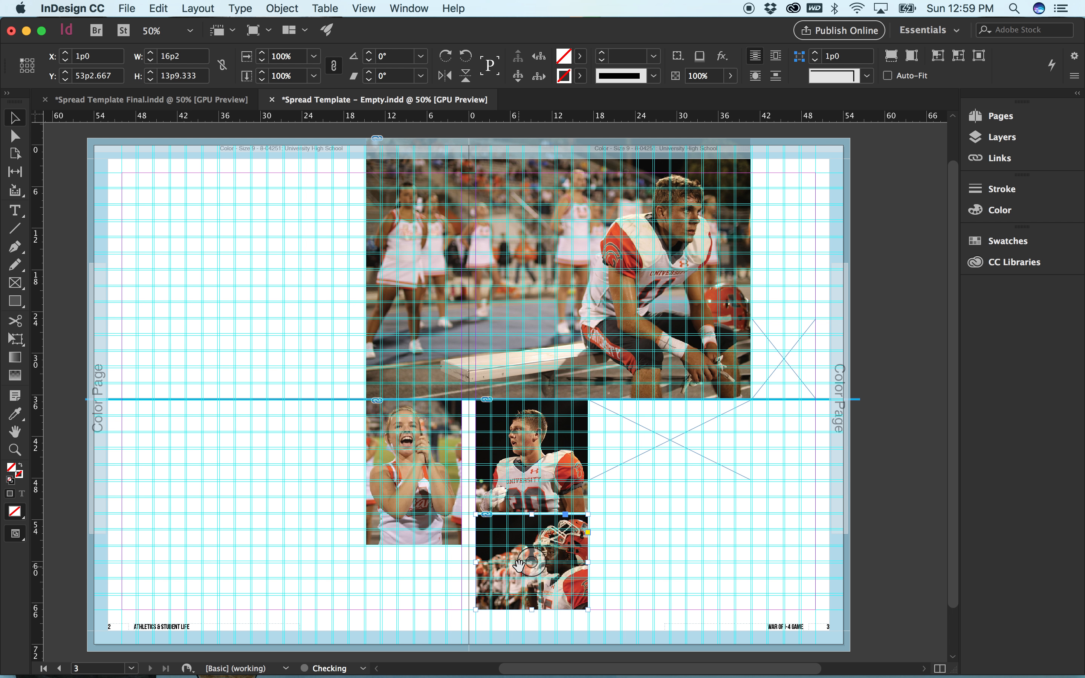
Place IMG_0601 copy.jpg in the wide frame below the bar on the right page and fill the frame proportionally.
{"action": "left_click", "coordinate": [534, 556]}
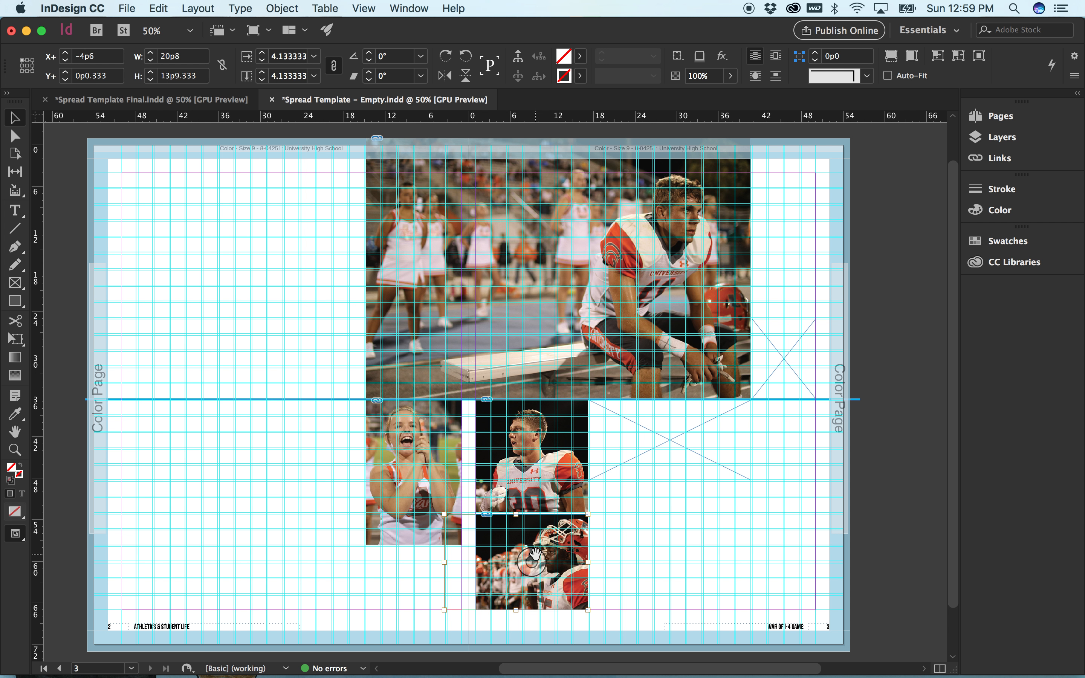
{"action": "left_click", "coordinate": [611, 534]}
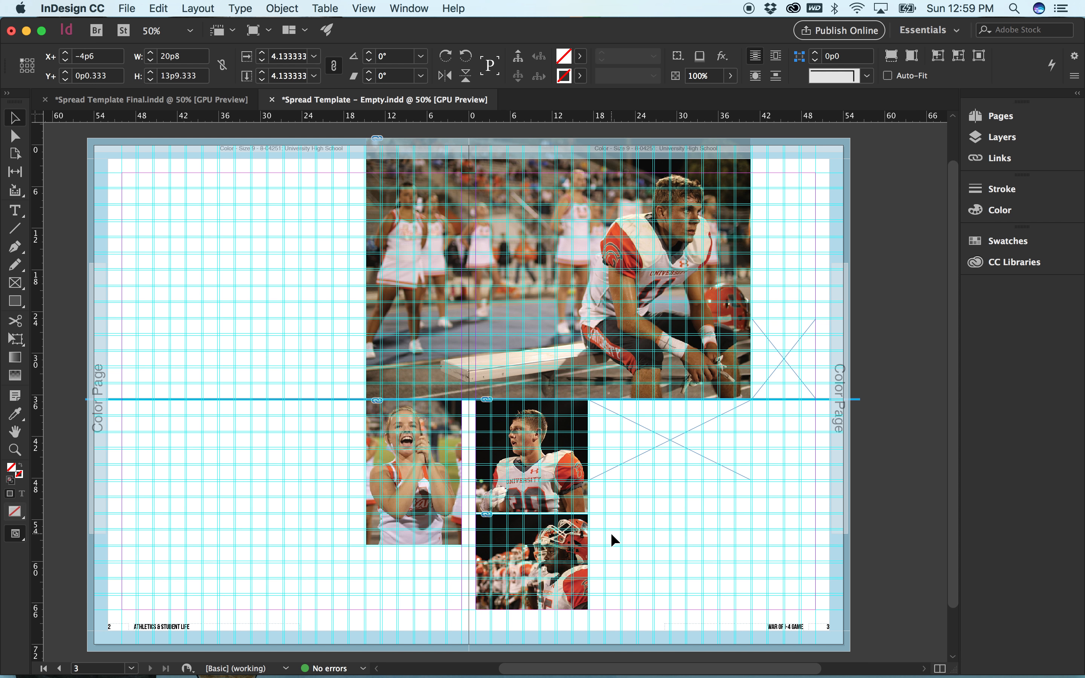
{"action": "left_click", "coordinate": [664, 468]}
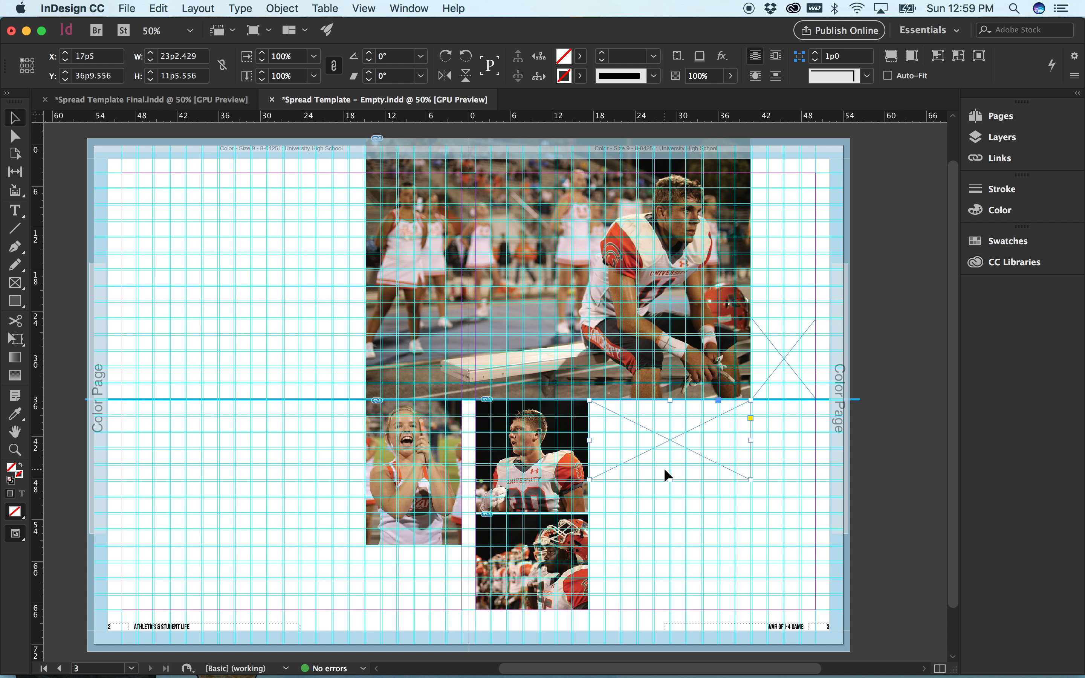
{"action": "key", "text": "super+d"}
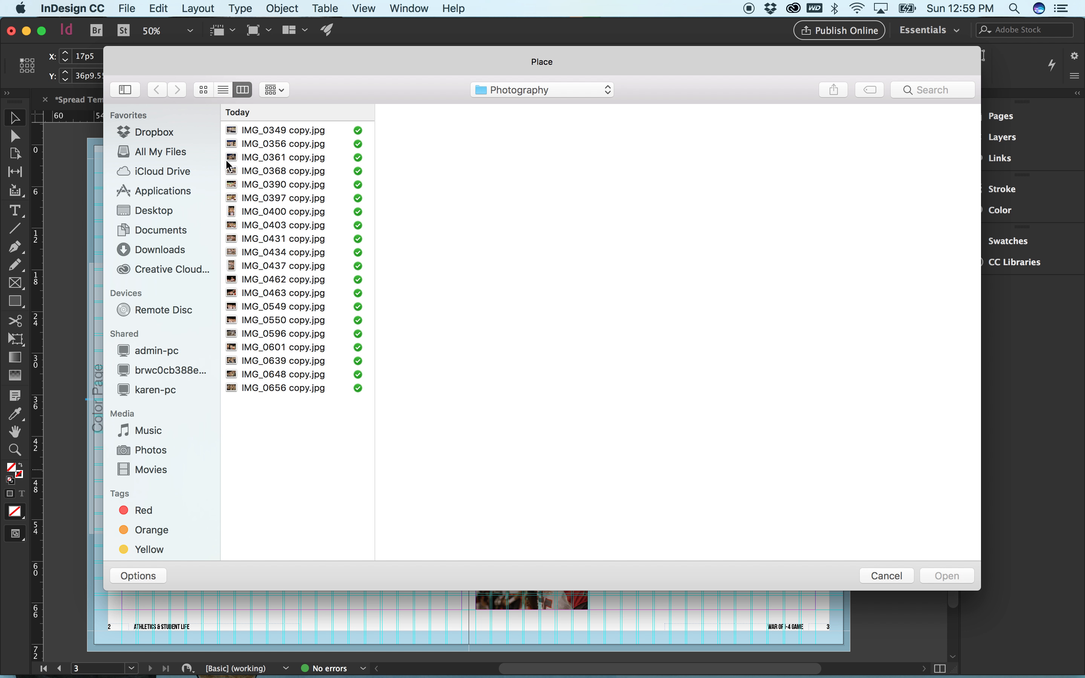
{"action": "left_click", "coordinate": [266, 202]}
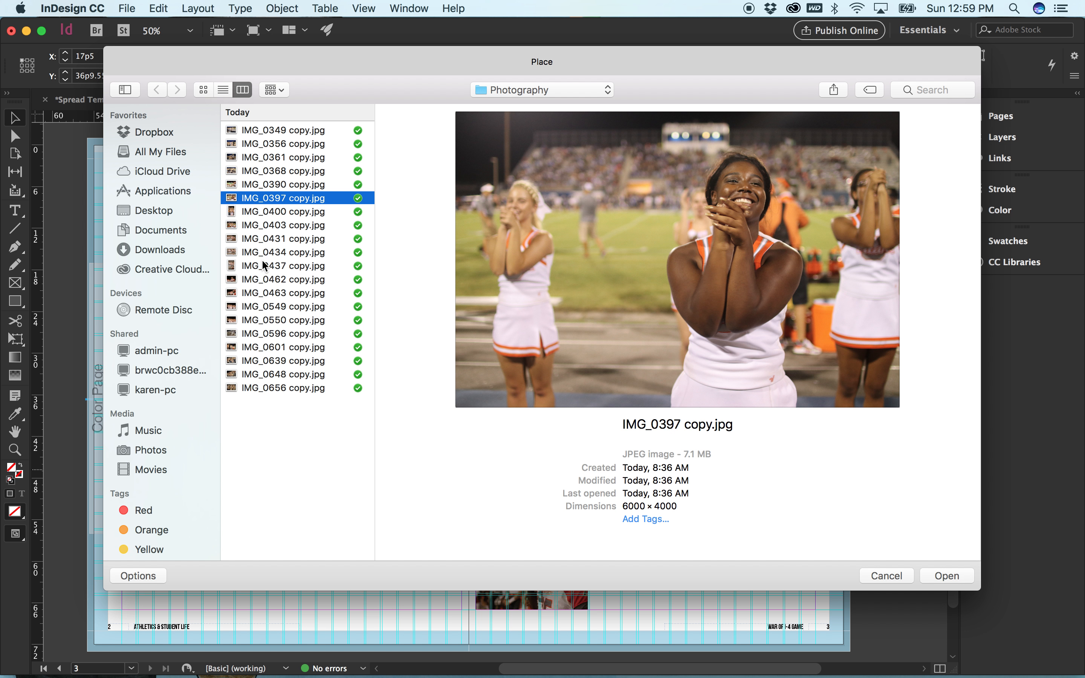
{"action": "left_click", "coordinate": [262, 252]}
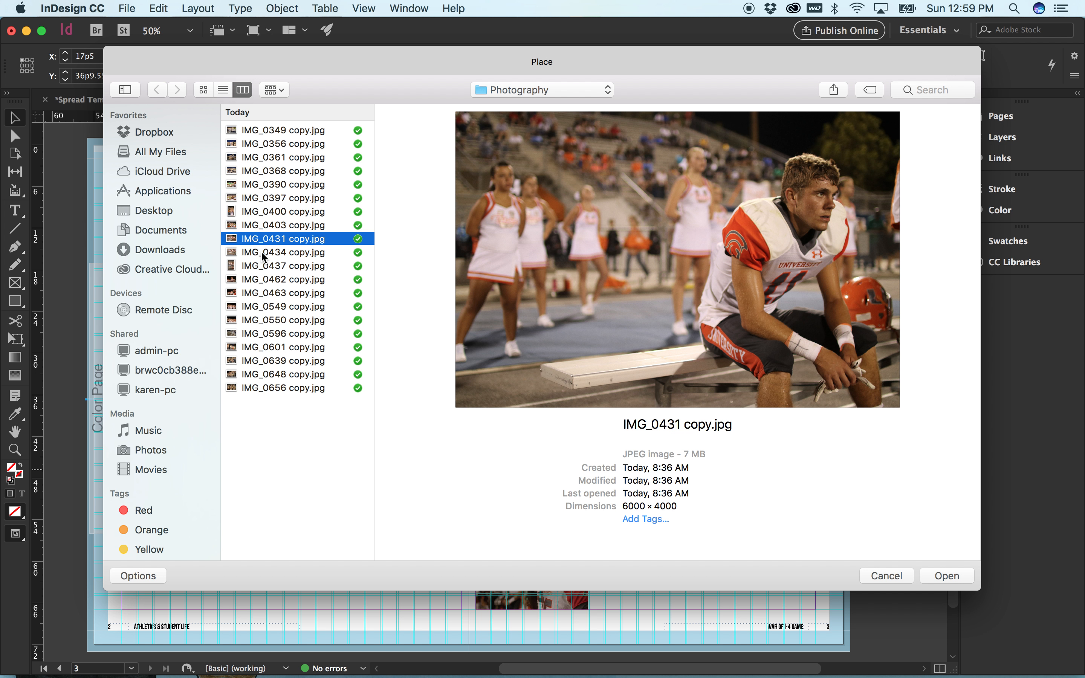
{"action": "key", "text": "Down"}
{"action": "key", "text": "Down"}
{"action": "key", "text": "Down"}
{"action": "key", "text": "Down"}
{"action": "key", "text": "Down"}
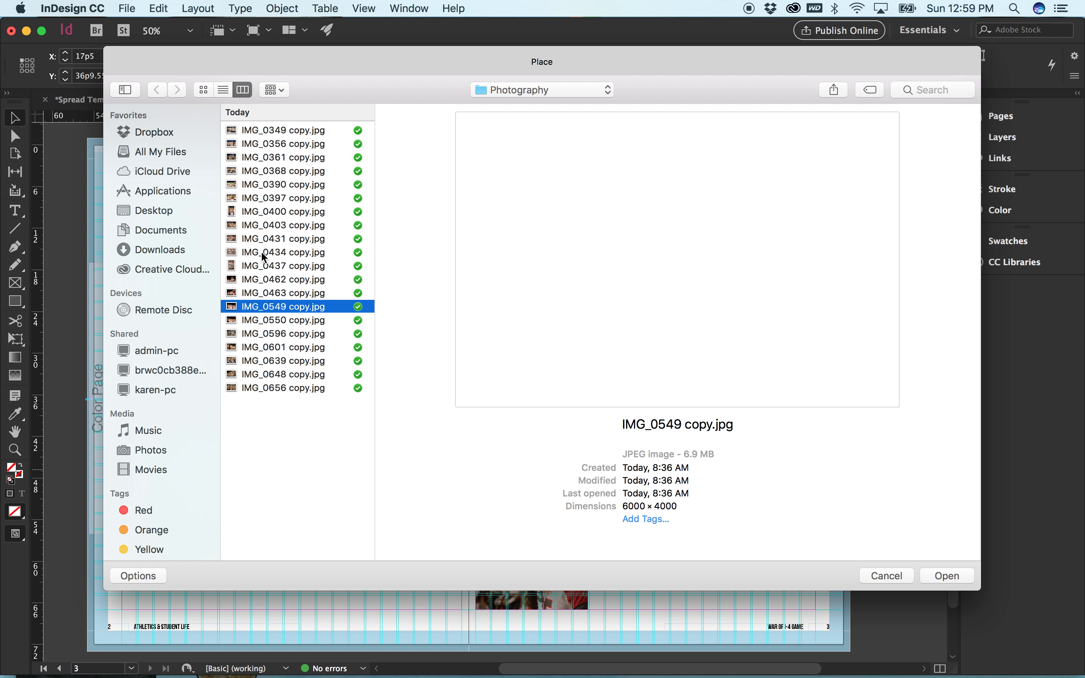
{"action": "key", "text": "Down"}
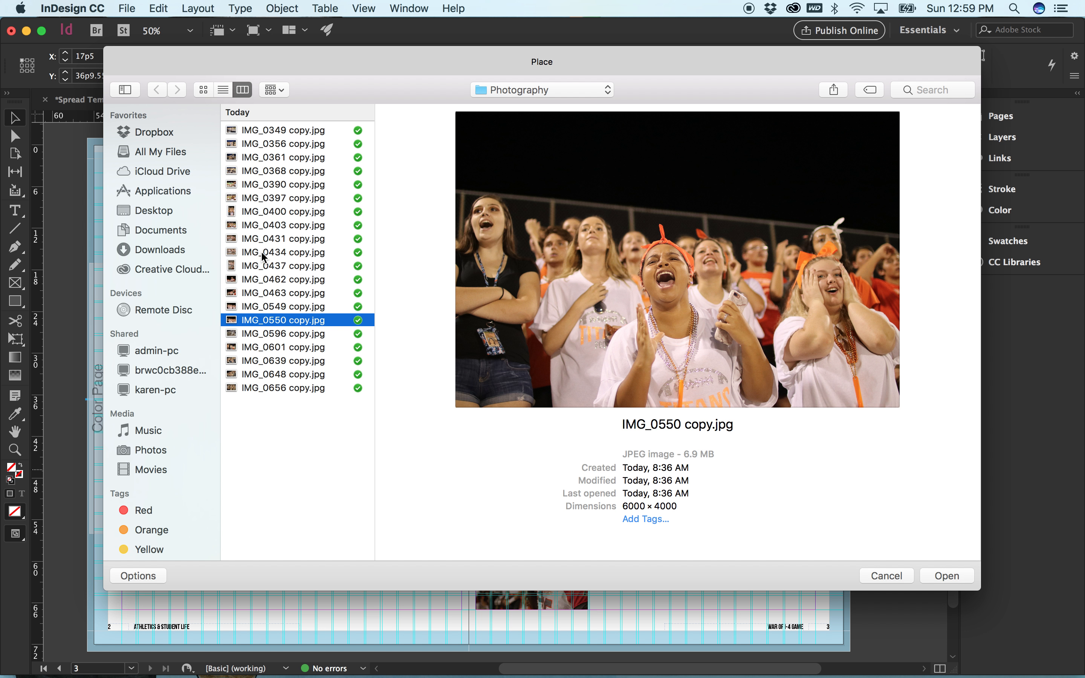
{"action": "key", "text": "Down"}
{"action": "key", "text": "Down"}
{"action": "key", "text": "Down"}
{"action": "key", "text": "Down"}
{"action": "key", "text": "Down"}
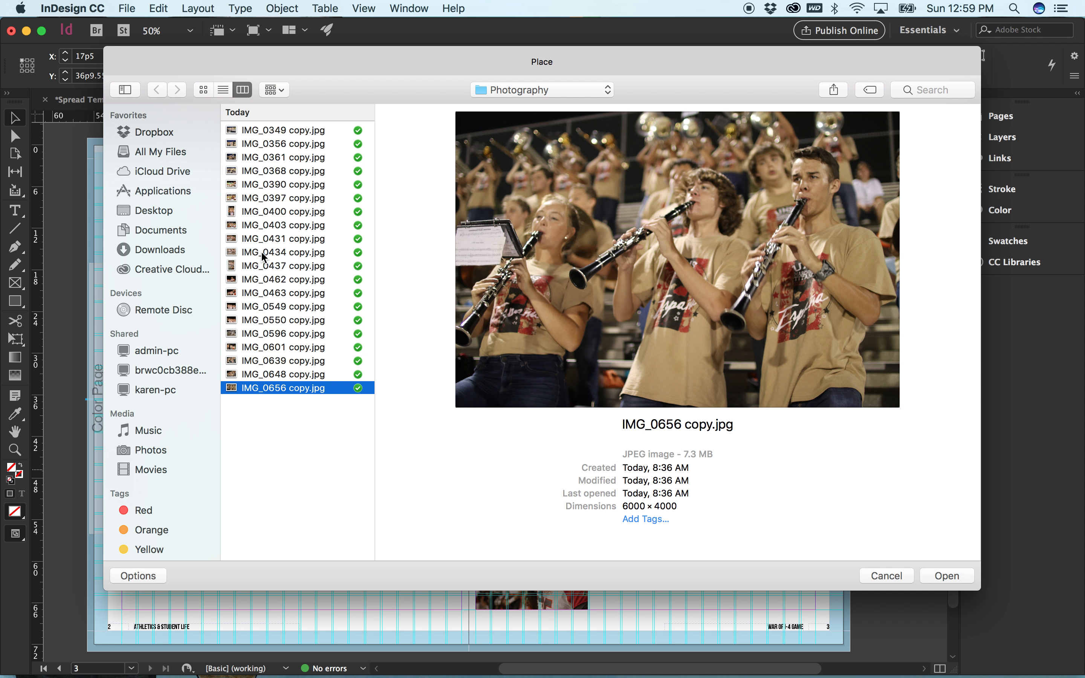
{"action": "key", "text": "Up"}
{"action": "key", "text": "Up"}
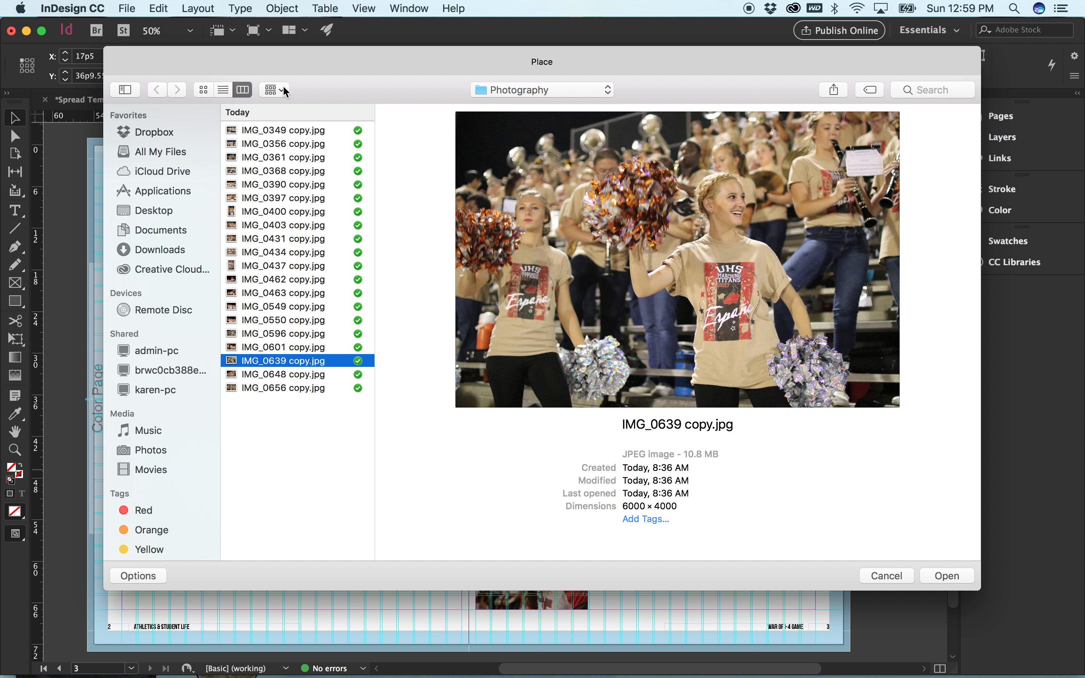
{"action": "left_click", "coordinate": [276, 132]}
{"action": "left_click", "coordinate": [277, 143]}
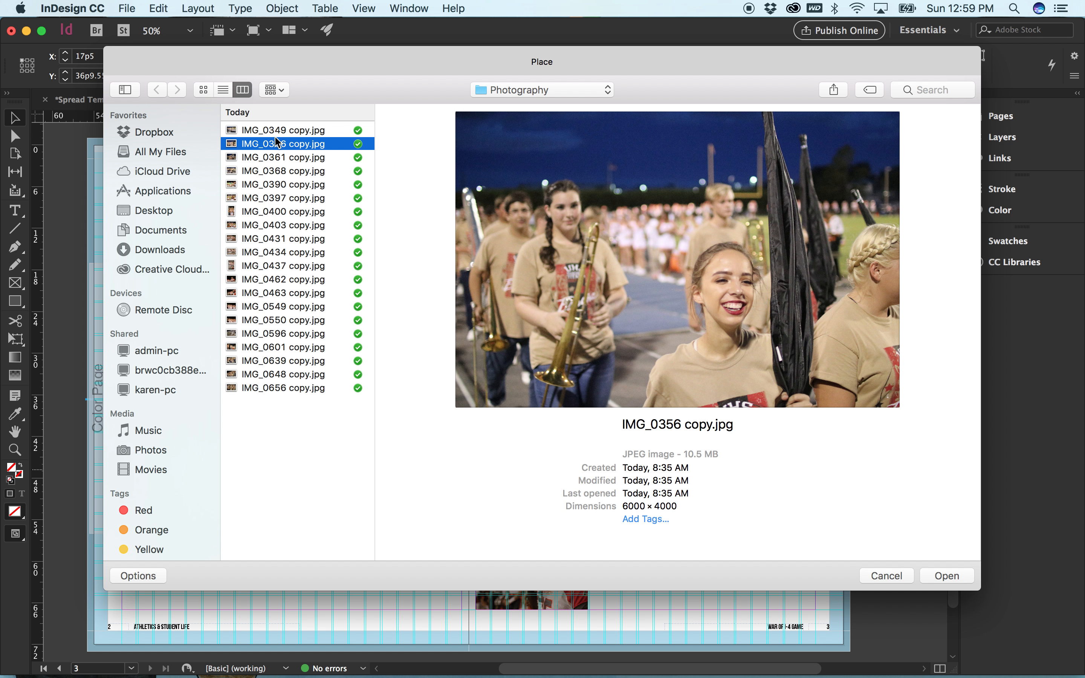
{"action": "key", "text": "Down"}
{"action": "key", "text": "Down"}
{"action": "key", "text": "Down"}
{"action": "key", "text": "Down"}
{"action": "key", "text": "Down"}
{"action": "key", "text": "Down"}
{"action": "key", "text": "Down"}
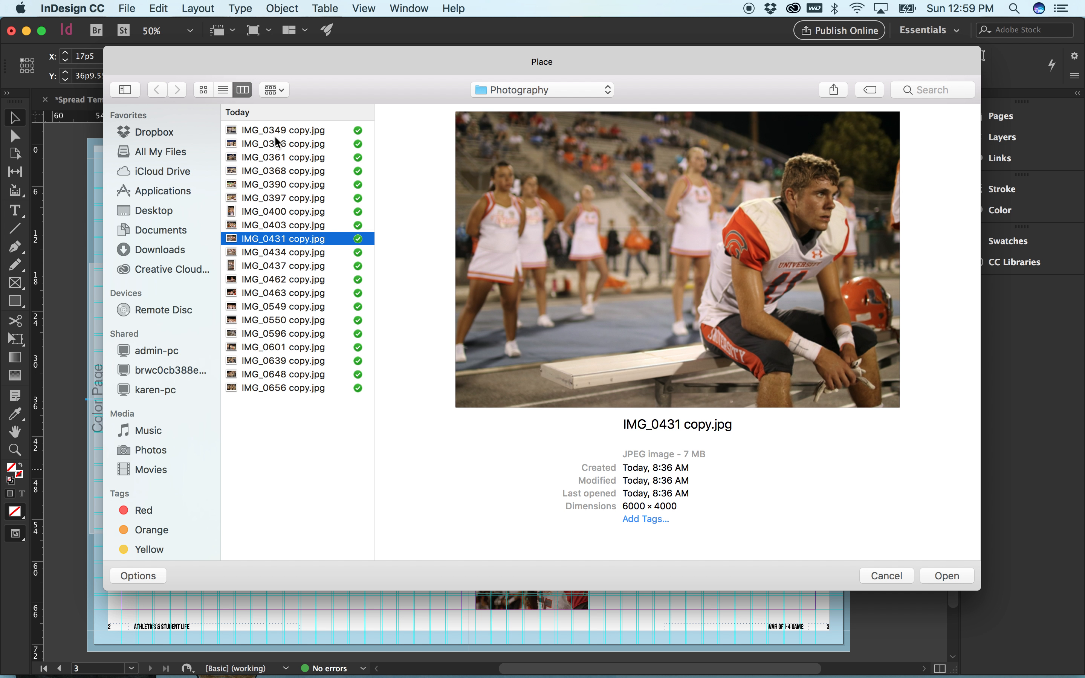
{"action": "key", "text": "Down"}
{"action": "key", "text": "Down"}
{"action": "key", "text": "Down"}
{"action": "key", "text": "Down"}
{"action": "key", "text": "Down"}
{"action": "key", "text": "Down"}
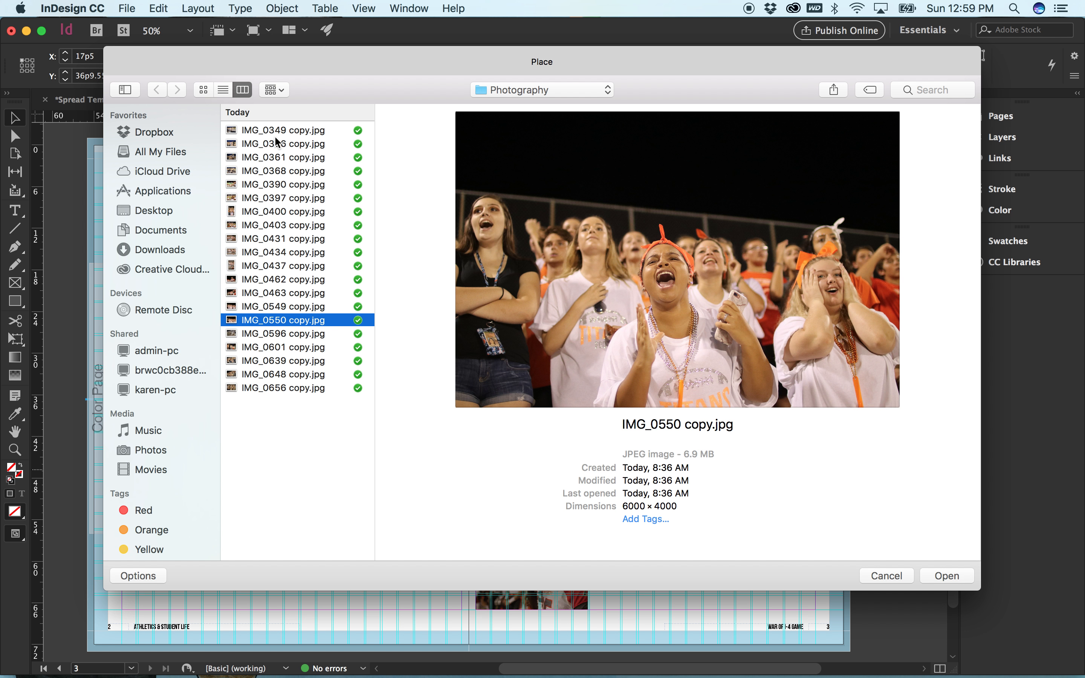
{"action": "key", "text": "Down"}
{"action": "key", "text": "Down"}
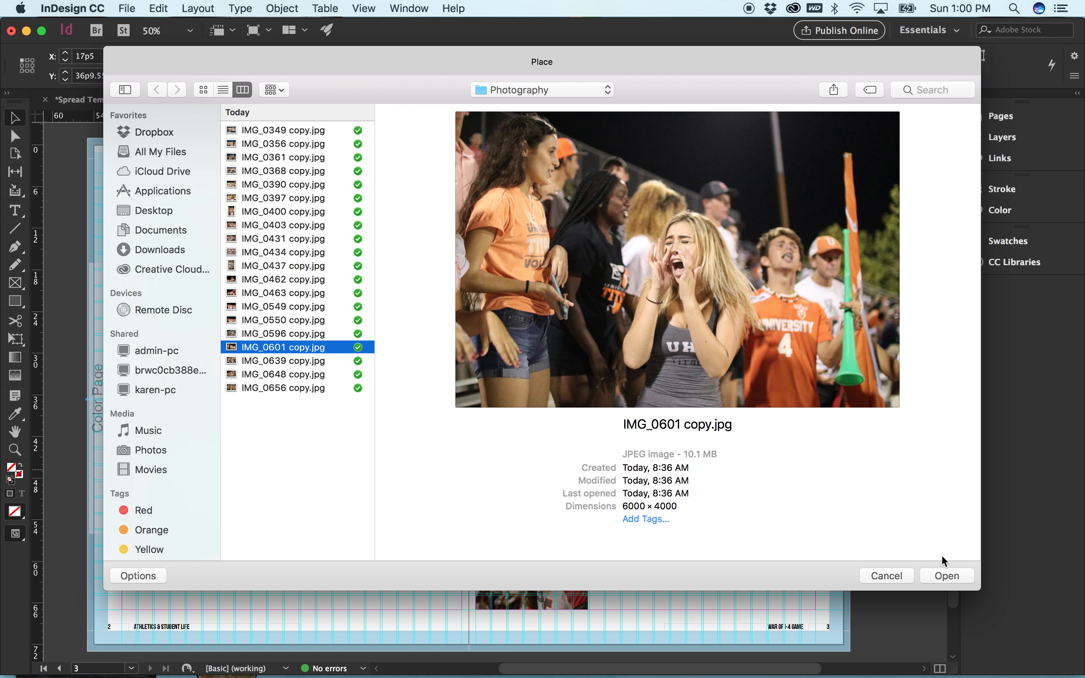
{"action": "left_click", "coordinate": [954, 577]}
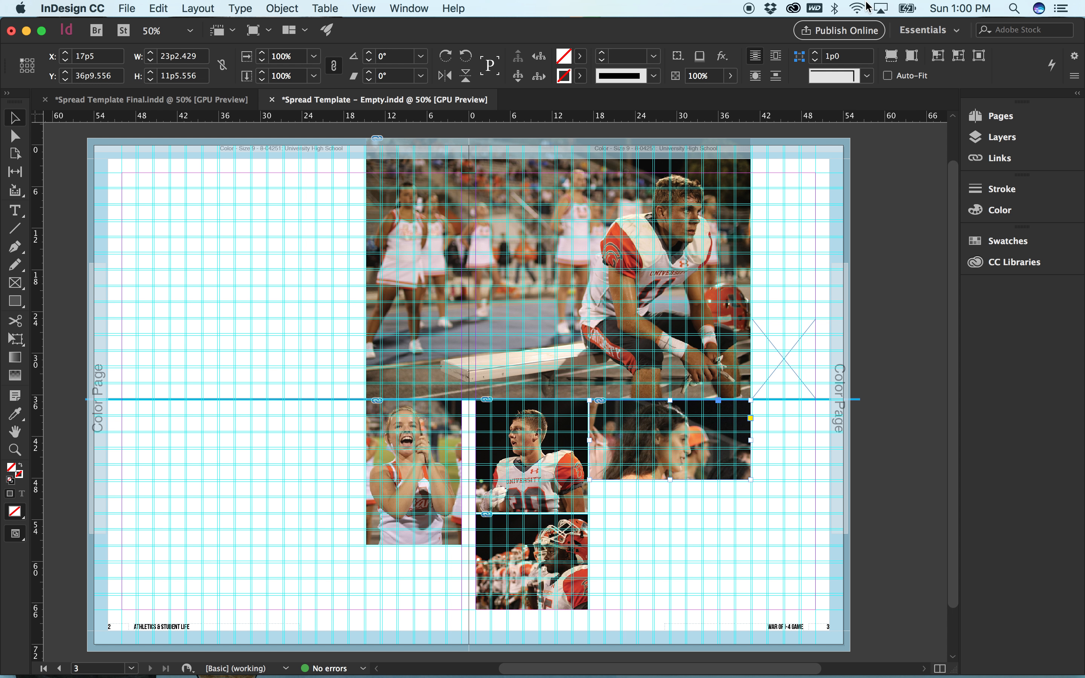
{"action": "left_click", "coordinate": [893, 56]}
Nudge the crowd photo up inside the wide frame to a vertical offset of -3p10, framing the shouting fan.
{"action": "left_click", "coordinate": [670, 442]}
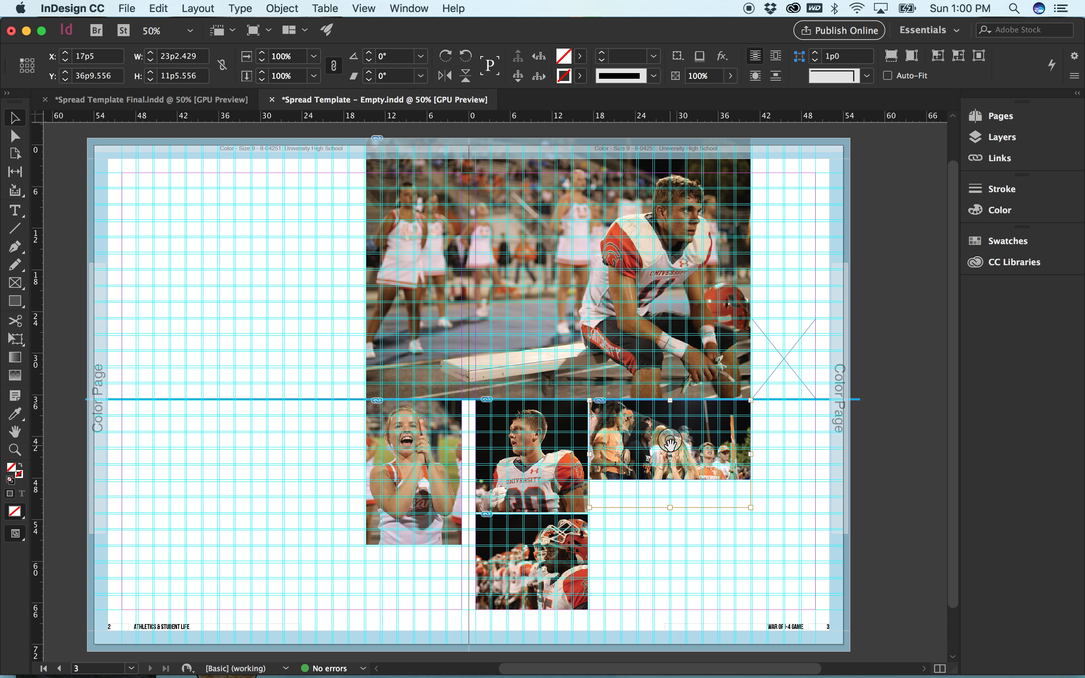
{"action": "key", "text": "Up"}
{"action": "key", "text": "Up"}
{"action": "key", "text": "Up"}
{"action": "key", "text": "Up"}
{"action": "key", "text": "Up"}
{"action": "key", "text": "Up"}
{"action": "key", "text": "Up"}
{"action": "key", "text": "Up"}
{"action": "key", "text": "Up"}
{"action": "key", "text": "Up"}
{"action": "key", "text": "Up"}
{"action": "key", "text": "Up"}
{"action": "key", "text": "Up"}
{"action": "key", "text": "Up"}
{"action": "key", "text": "Up"}
{"action": "key", "text": "Up"}
{"action": "key", "text": "Up"}
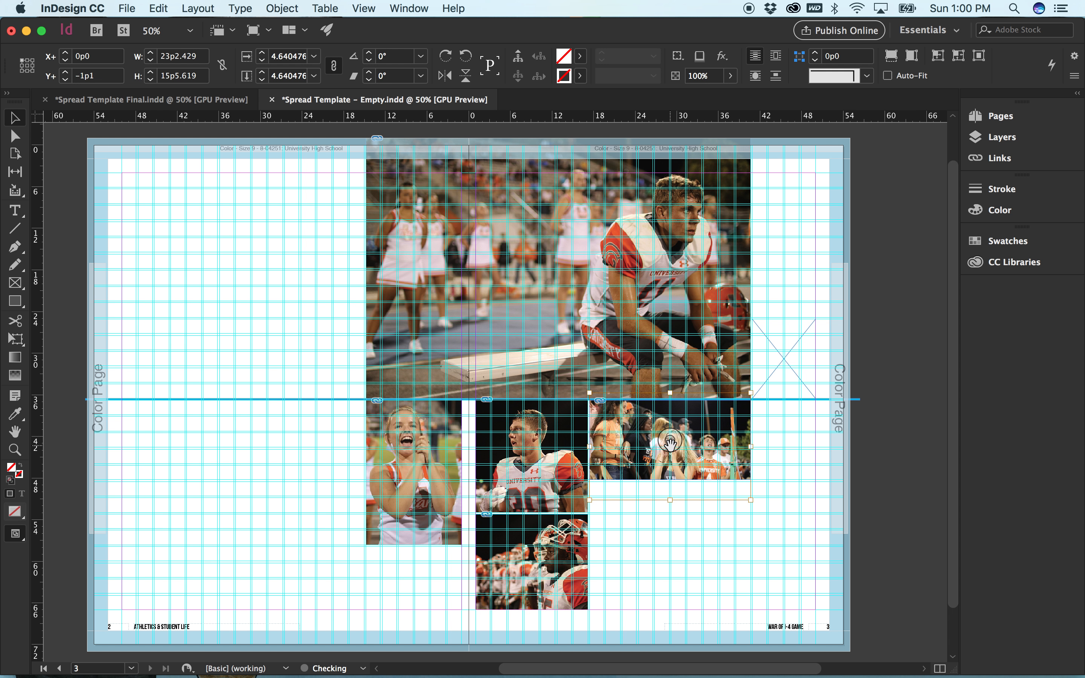
{"action": "key", "text": "Up"}
{"action": "key", "text": "Up"}
{"action": "key", "text": "Up"}
{"action": "key", "text": "Up"}
{"action": "key", "text": "Up"}
{"action": "key", "text": "Up"}
{"action": "key", "text": "Up"}
{"action": "key", "text": "Up"}
{"action": "key", "text": "Up"}
{"action": "key", "text": "Up"}
{"action": "key", "text": "Up"}
{"action": "key", "text": "Up"}
{"action": "key", "text": "Up"}
{"action": "key", "text": "Up"}
{"action": "key", "text": "Up"}
{"action": "key", "text": "Up"}
{"action": "key", "text": "Up"}
{"action": "key", "text": "Up"}
{"action": "key", "text": "Up"}
{"action": "key", "text": "Up"}
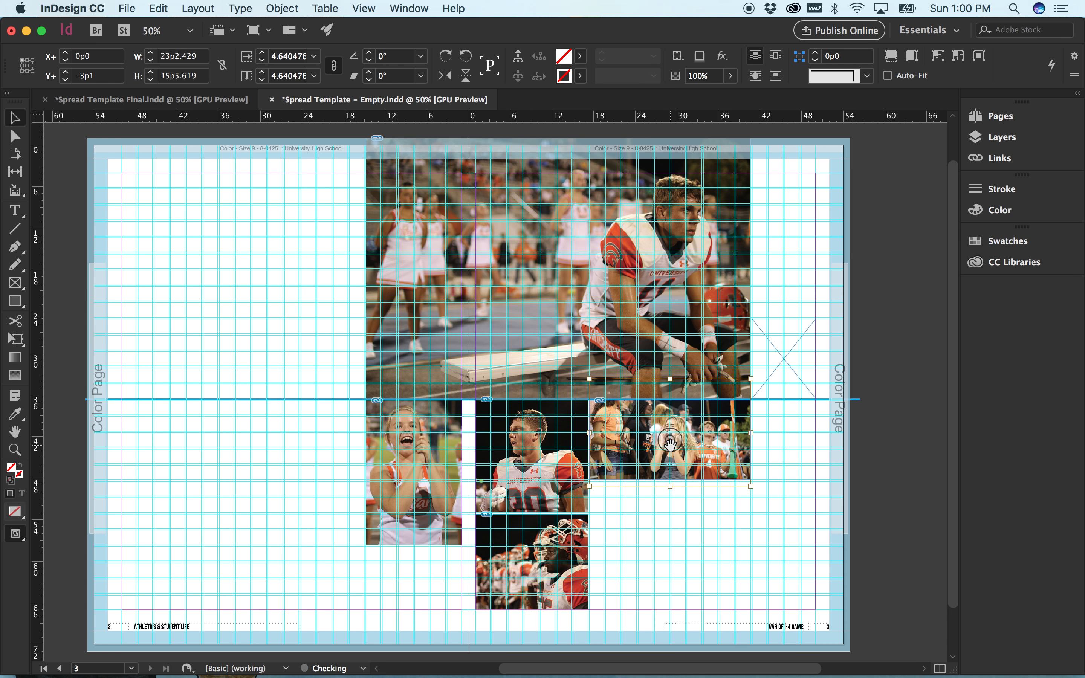
{"action": "key", "text": "Up"}
{"action": "key", "text": "Up"}
{"action": "key", "text": "Up"}
{"action": "key", "text": "Up"}
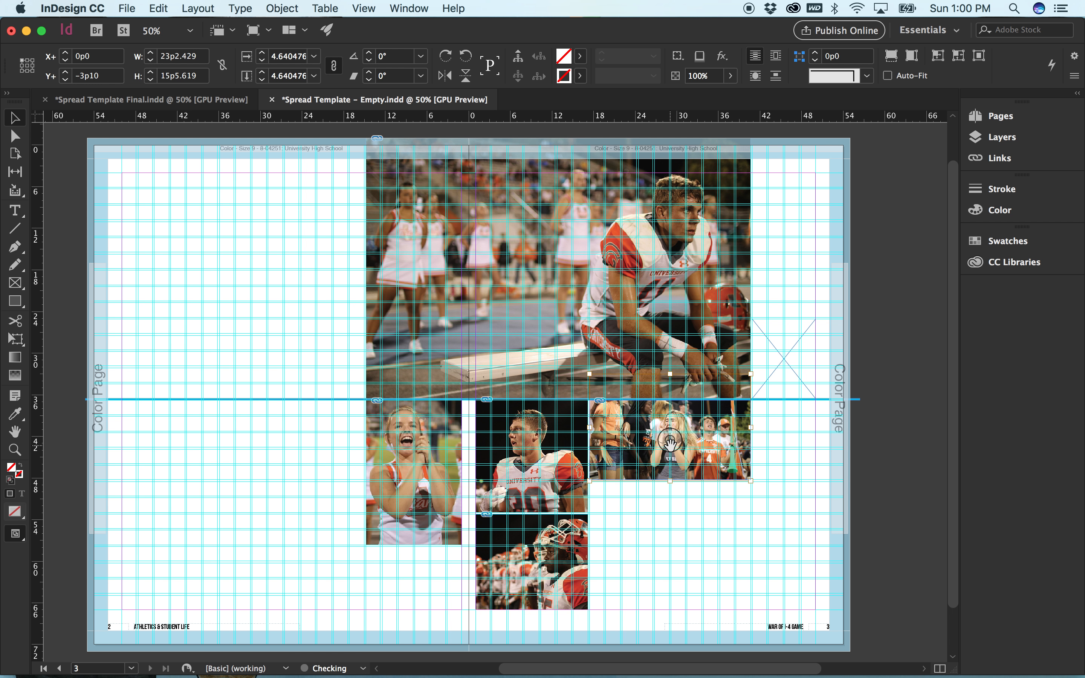
{"action": "left_click", "coordinate": [670, 508]}
View the external editors offered for the wide frame's crowd photo, including Adobe Photoshop CC 2017.
{"action": "left_click", "coordinate": [739, 438]}
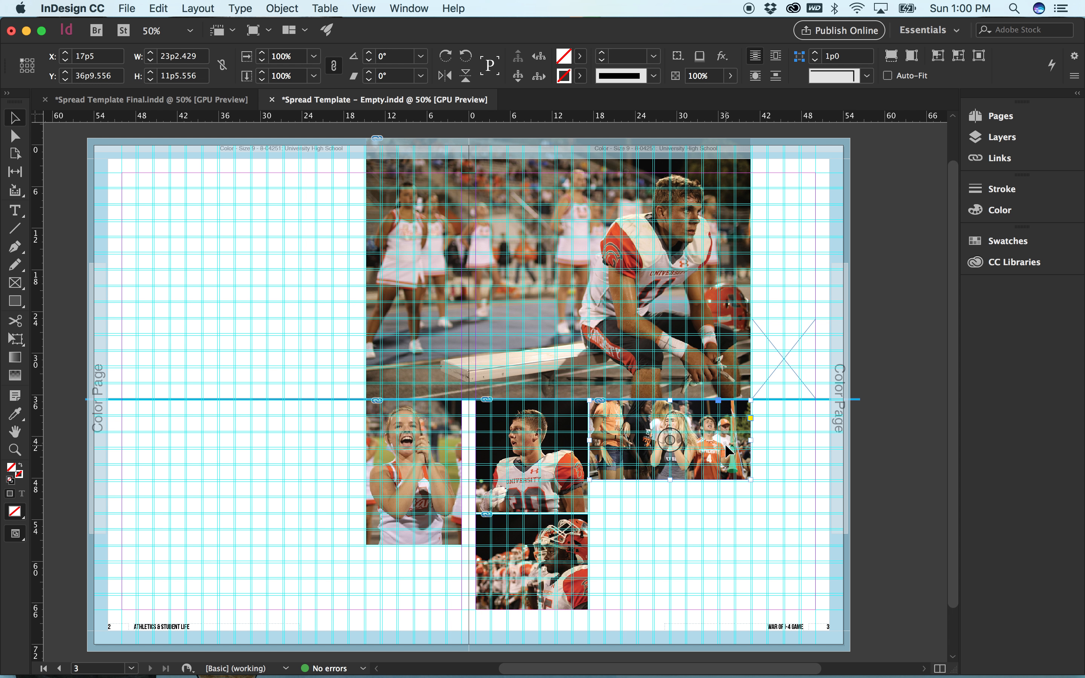
{"action": "right_click", "coordinate": [726, 448]}
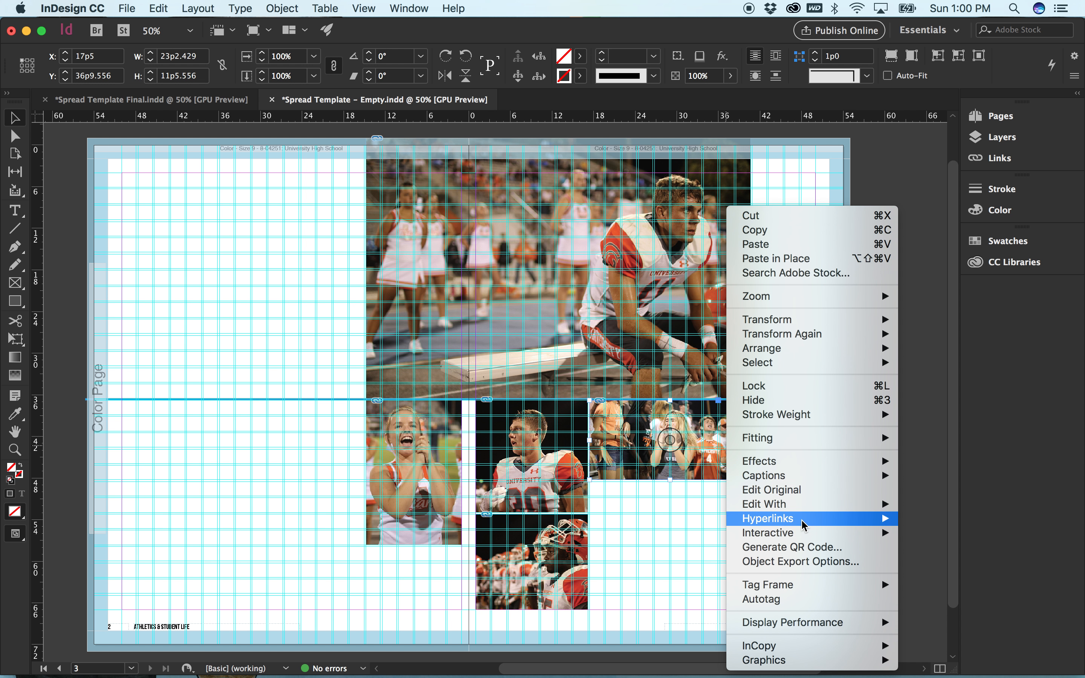
{"action": "mouse_move", "coordinate": [800, 510]}
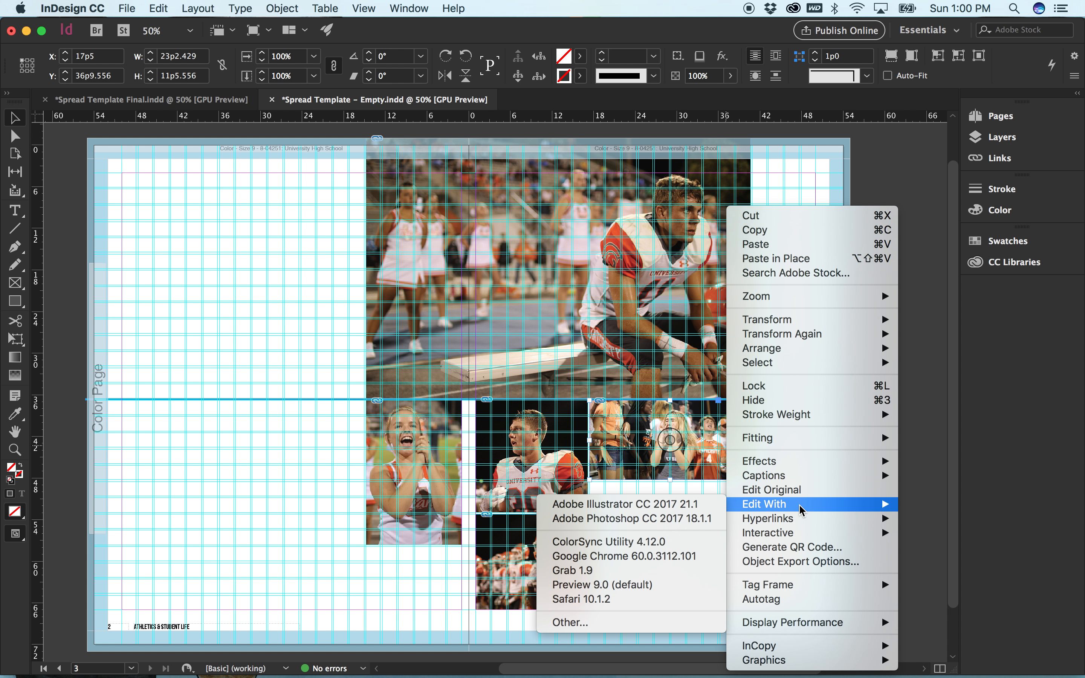
{"action": "left_click", "coordinate": [680, 521]}
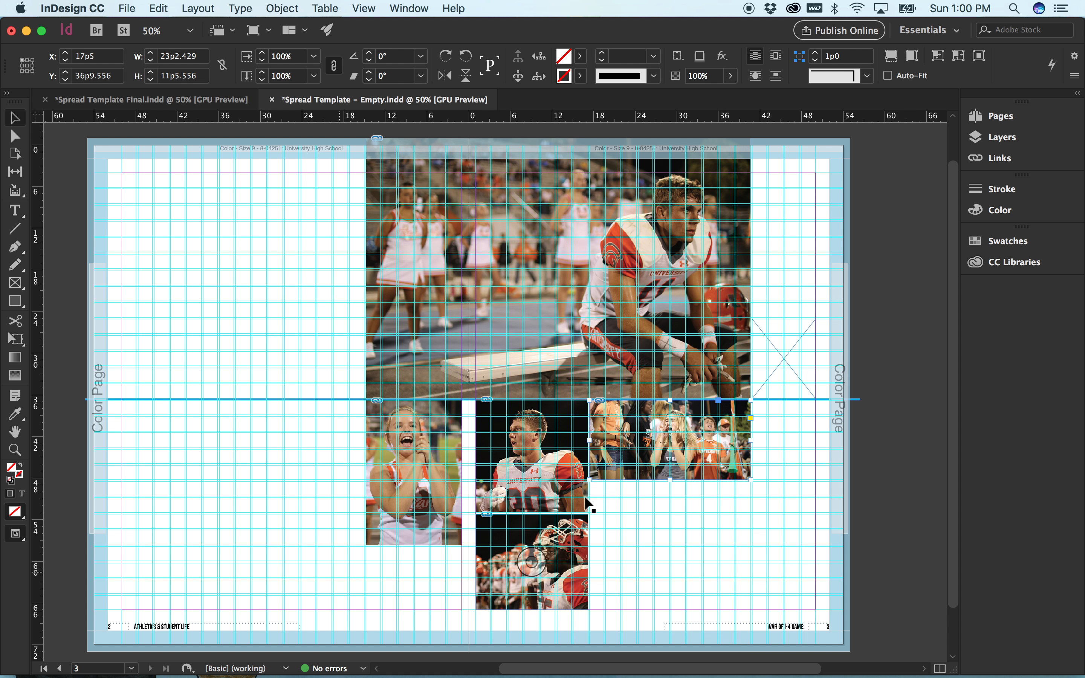
{"action": "left_click", "coordinate": [802, 431]}
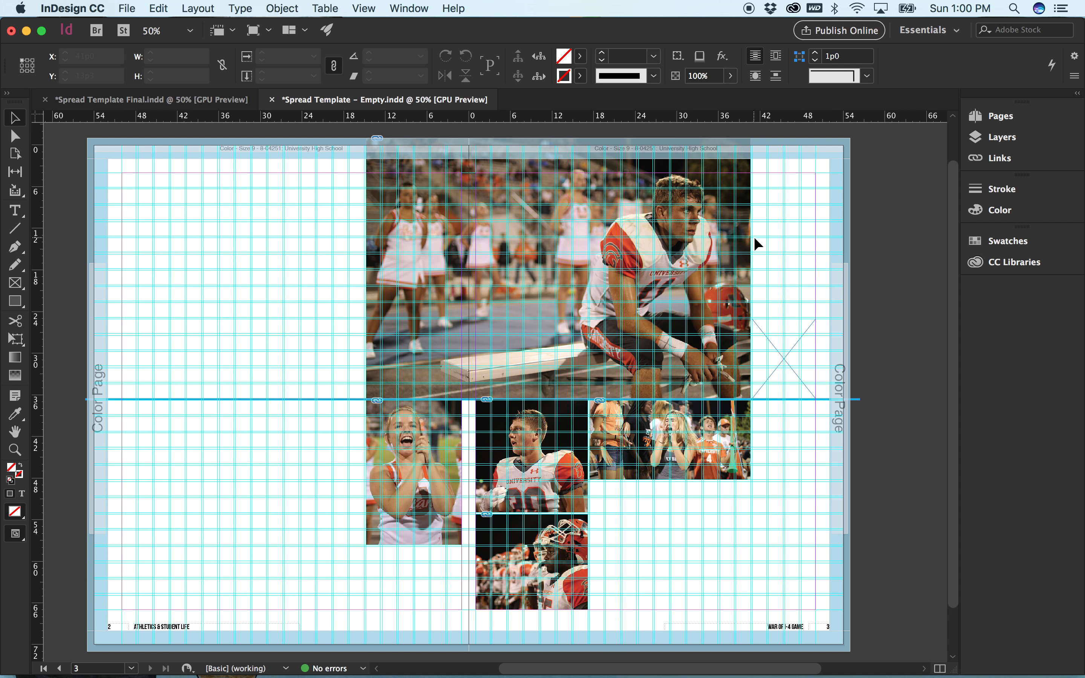
Place IMG_0648 copy.jpg in the small frame above the bar beside the dominant photo and fill the frame proportionally.
{"action": "left_click", "coordinate": [792, 356]}
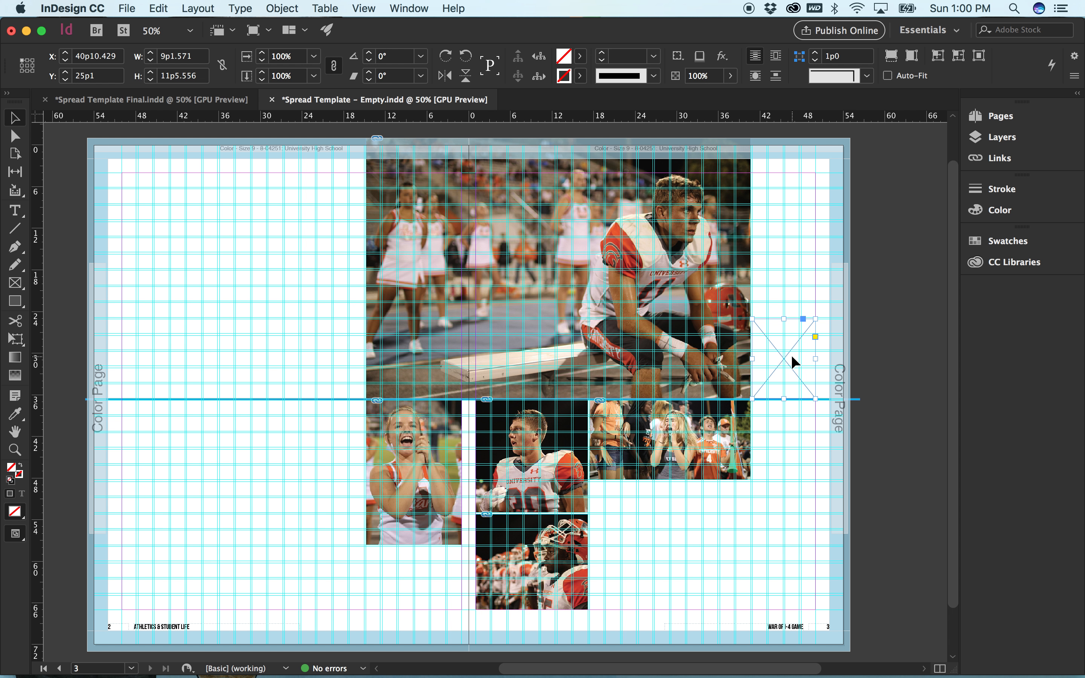
{"action": "key", "text": "super+d"}
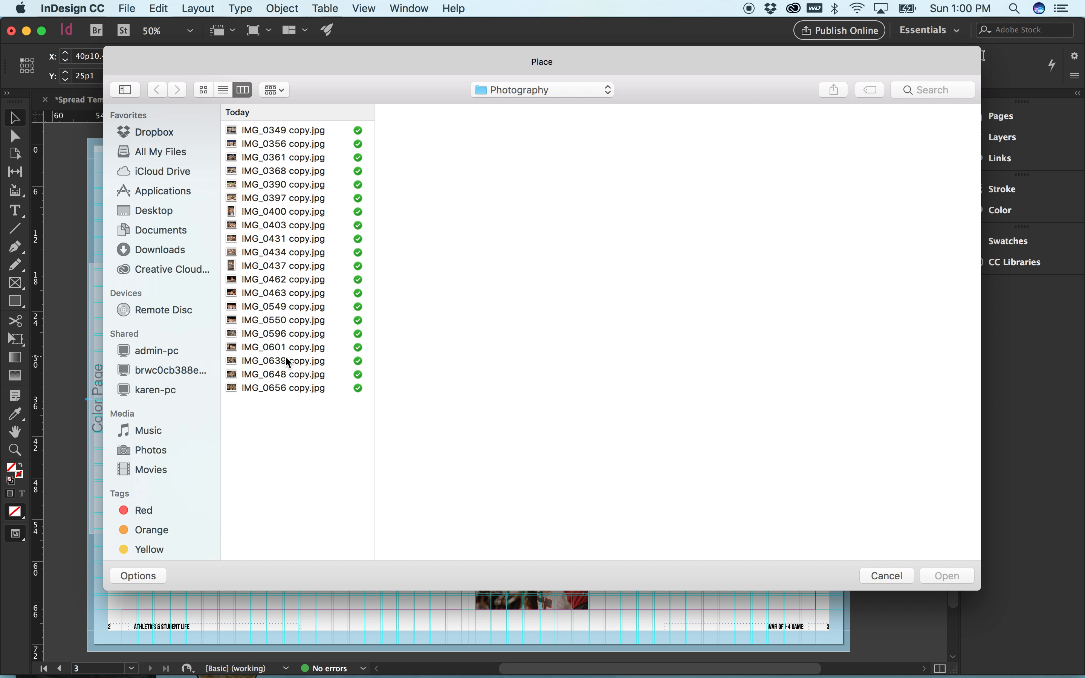
{"action": "left_click", "coordinate": [281, 388]}
{"action": "key", "text": "Up"}
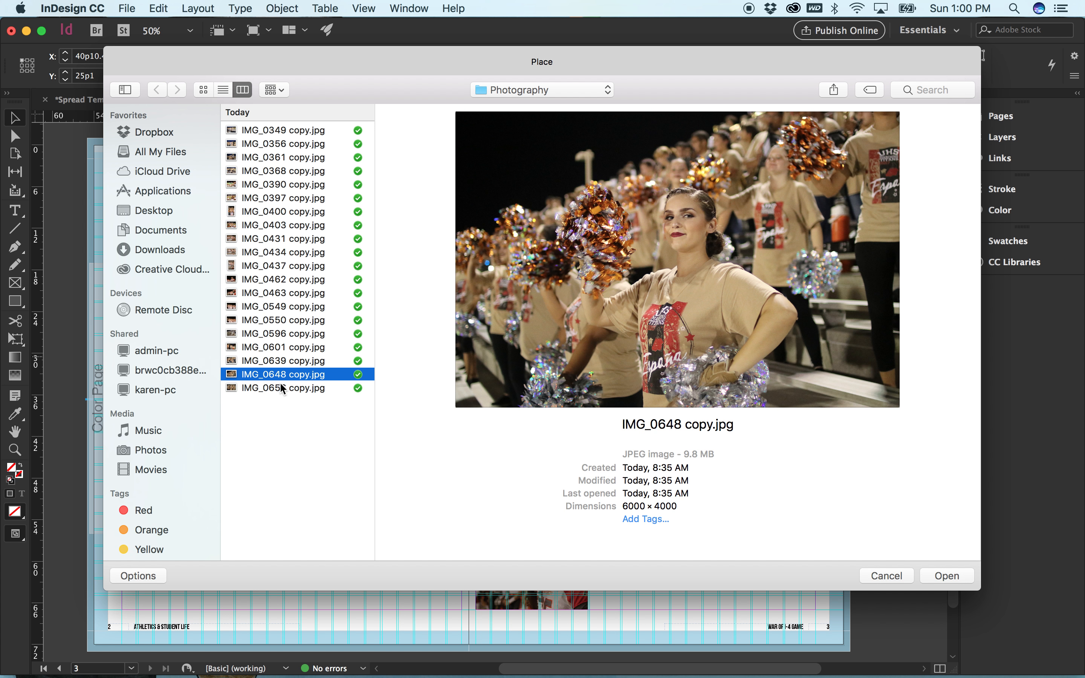
{"action": "left_click", "coordinate": [947, 577]}
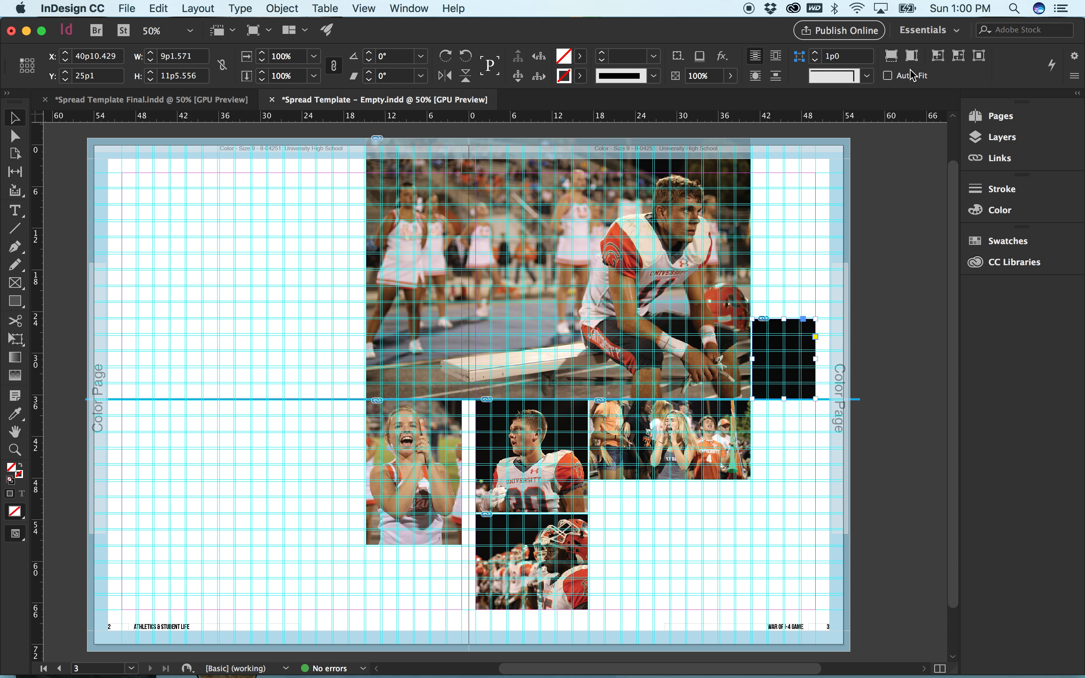
{"action": "left_click", "coordinate": [892, 60]}
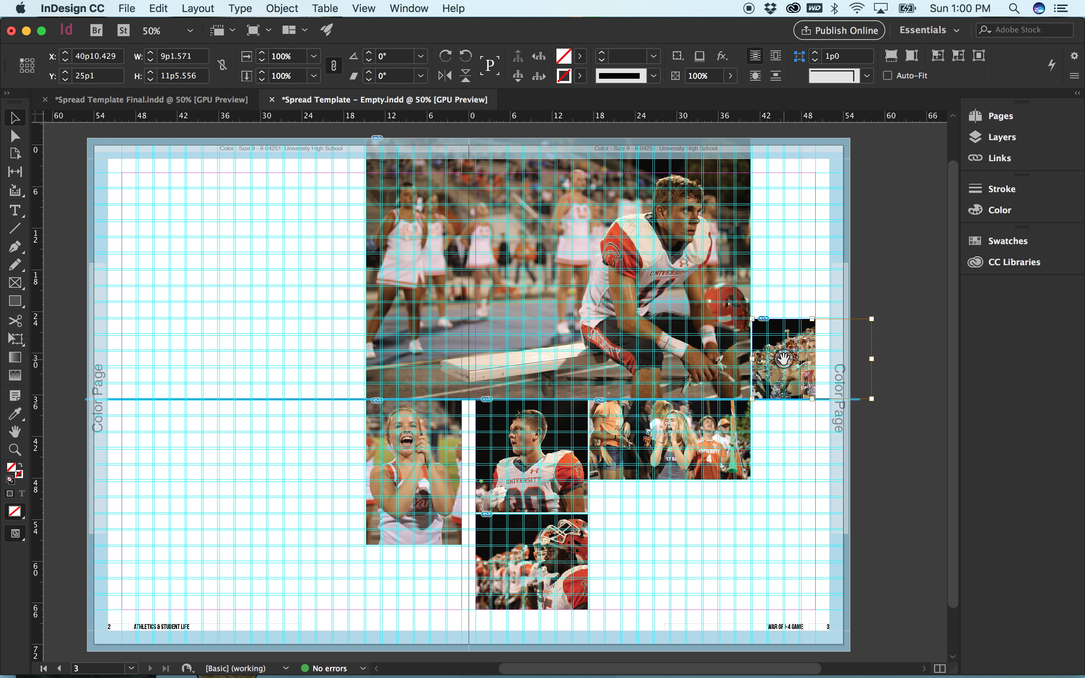
Nudge the pom-pom dancer photo left inside its small frame to a horizontal offset of -4p4, centering the dancer.
{"action": "left_click", "coordinate": [783, 358]}
{"action": "key", "text": "Left"}
{"action": "key", "text": "Left"}
{"action": "key", "text": "Left"}
{"action": "key", "text": "Left"}
{"action": "key", "text": "Left"}
{"action": "key", "text": "Left"}
{"action": "key", "text": "Left"}
{"action": "key", "text": "Left"}
{"action": "key", "text": "Left"}
{"action": "key", "text": "Left"}
{"action": "key", "text": "Left"}
{"action": "key", "text": "Left"}
{"action": "key", "text": "Left"}
{"action": "key", "text": "Left"}
{"action": "key", "text": "Left"}
{"action": "key", "text": "Left"}
{"action": "key", "text": "Left"}
{"action": "key", "text": "Left"}
{"action": "key", "text": "Left"}
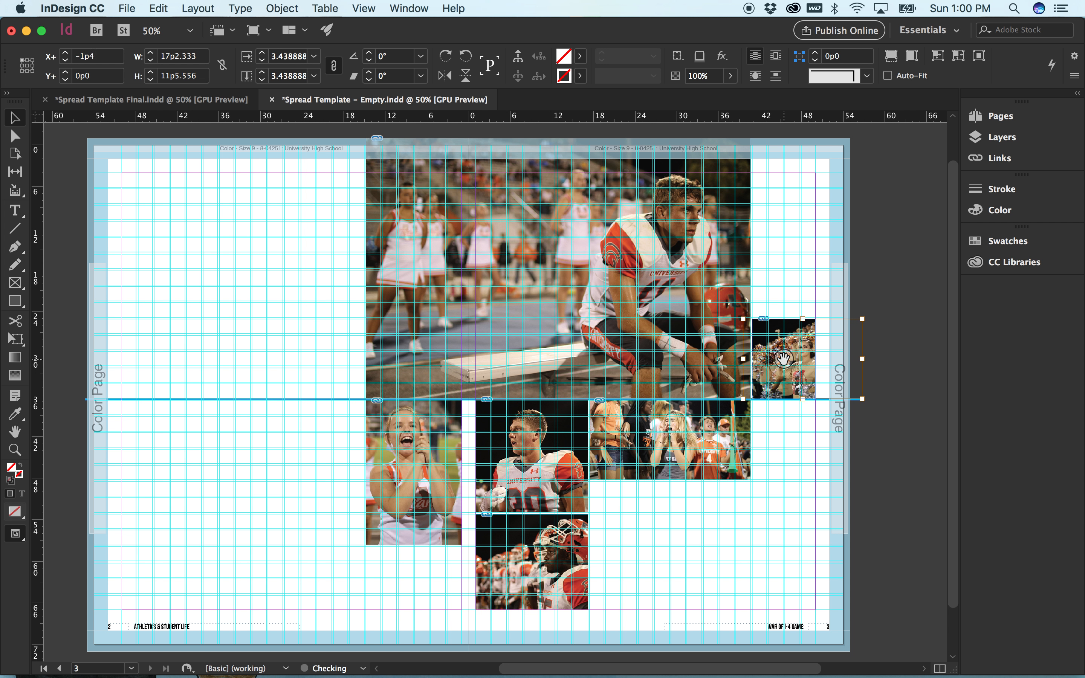
{"action": "key", "text": "Left"}
{"action": "key", "text": "Left"}
{"action": "key", "text": "Left"}
{"action": "key", "text": "Left"}
{"action": "key", "text": "Left"}
{"action": "key", "text": "Left"}
{"action": "key", "text": "Left"}
{"action": "key", "text": "Left"}
{"action": "key", "text": "Left"}
{"action": "key", "text": "Left"}
{"action": "key", "text": "Left"}
{"action": "key", "text": "Left"}
{"action": "key", "text": "Left"}
{"action": "key", "text": "Left"}
{"action": "key", "text": "Left"}
{"action": "key", "text": "Left"}
{"action": "key", "text": "Left"}
{"action": "key", "text": "Left"}
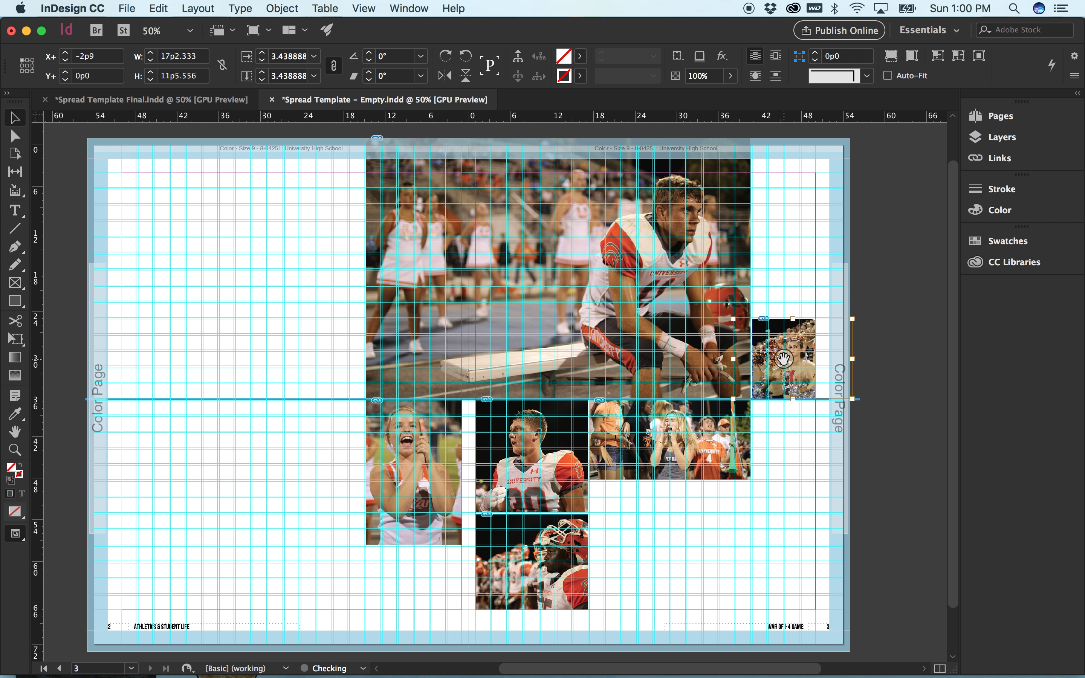
{"action": "key", "text": "Left"}
{"action": "key", "text": "Left"}
{"action": "key", "text": "Left"}
{"action": "key", "text": "Left"}
{"action": "key", "text": "Left"}
{"action": "key", "text": "Left"}
{"action": "key", "text": "Left"}
{"action": "key", "text": "Left"}
{"action": "key", "text": "Left"}
{"action": "key", "text": "Left"}
{"action": "key", "text": "Left"}
{"action": "key", "text": "Left"}
{"action": "key", "text": "Left"}
{"action": "key", "text": "Left"}
{"action": "key", "text": "Left"}
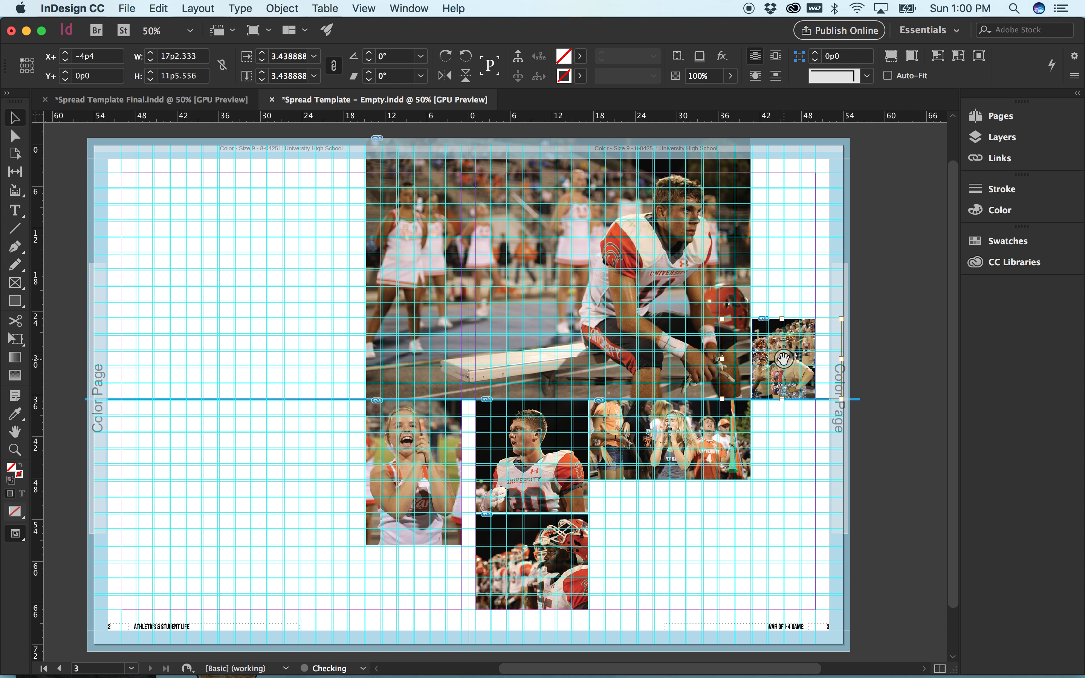
Deselect everything and preview the spread without guides and frame edges.
{"action": "left_click", "coordinate": [830, 566]}
{"action": "key", "text": "w"}
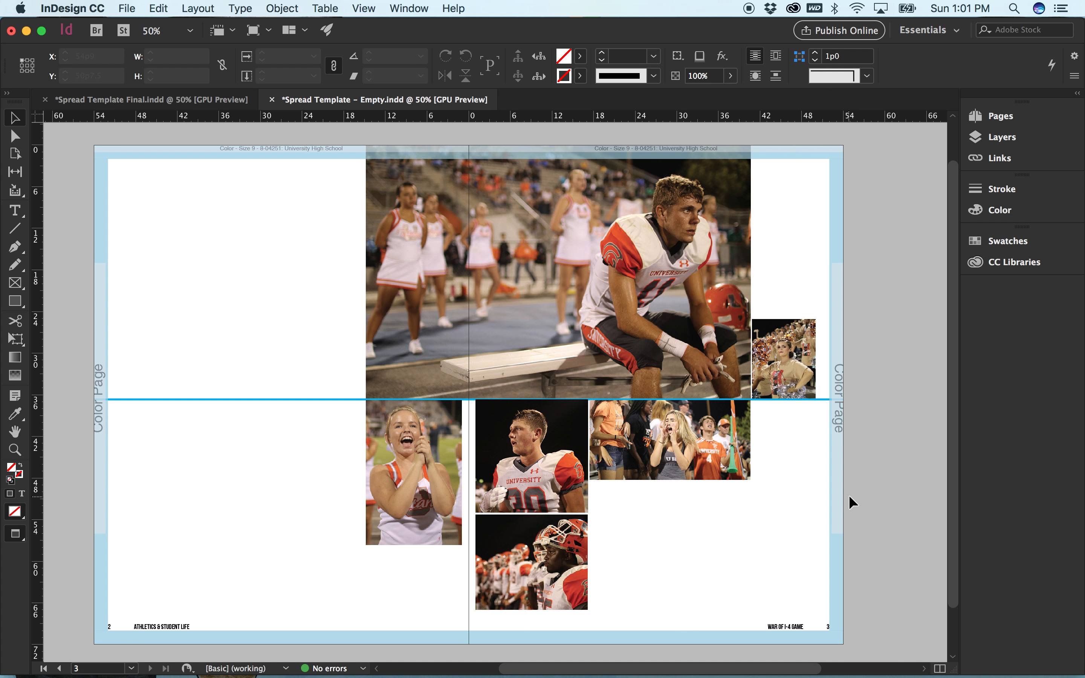
{"action": "mouse_move", "coordinate": [735, 675]}
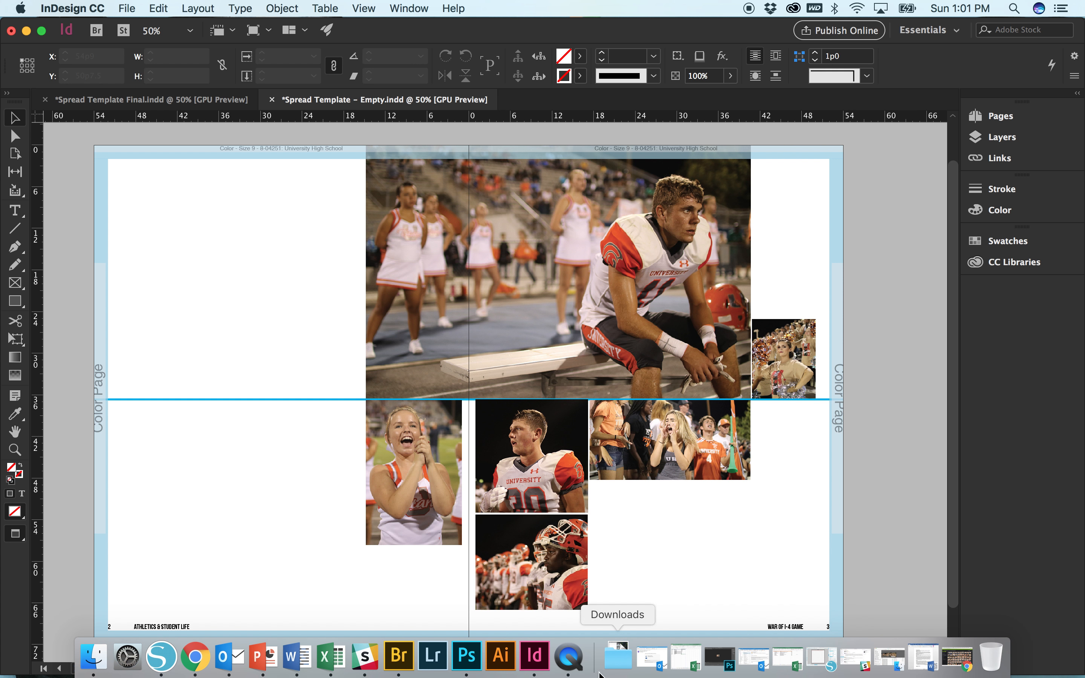